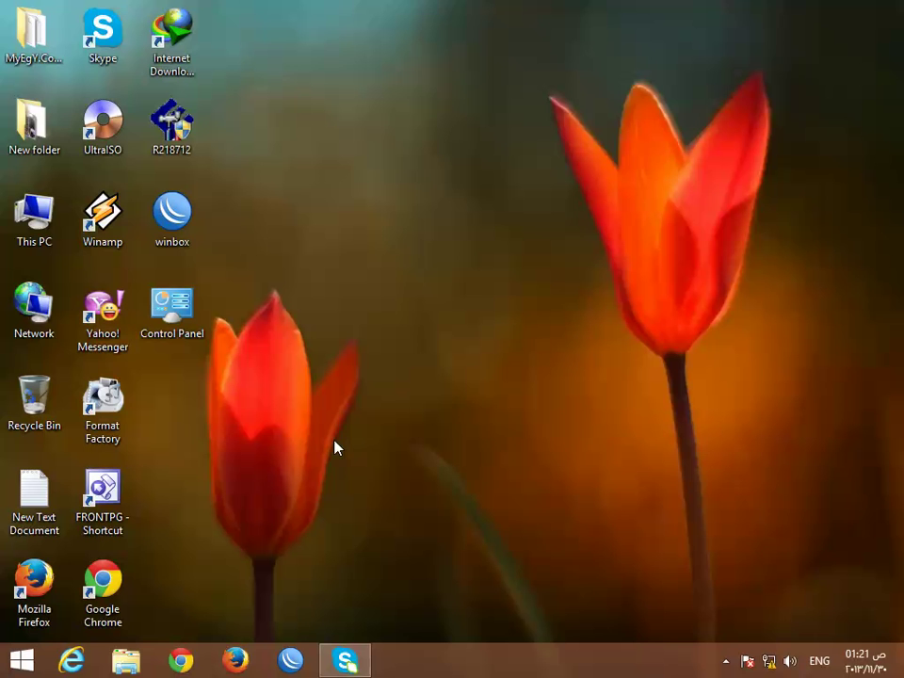
- Launch WinBox from the desktop, connect to the MikroTik router, and maximize the session window
right_click(364, 186)
click(395, 237)
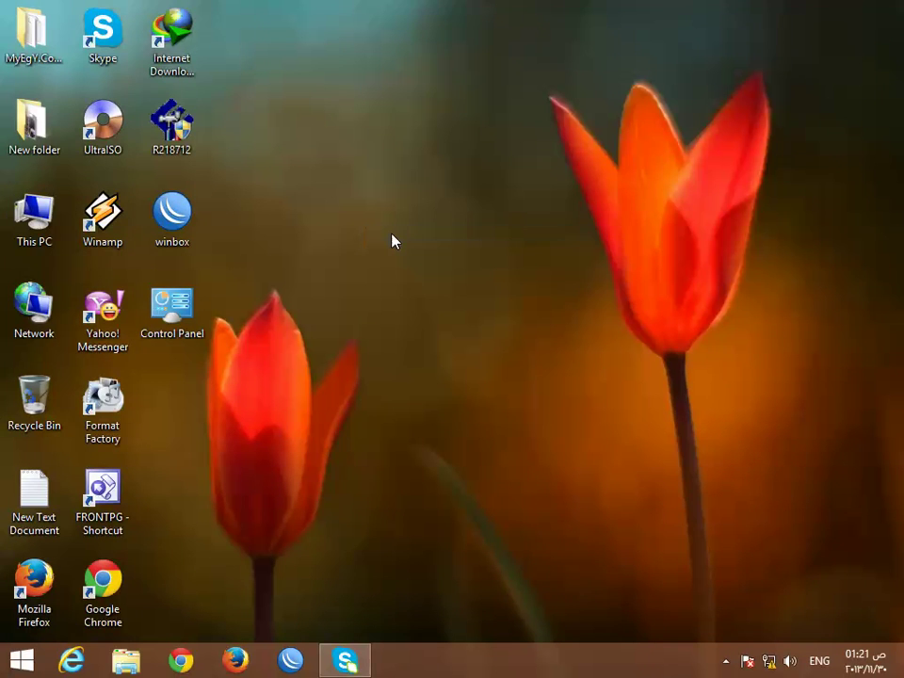
double_click(187, 223)
click(415, 86)
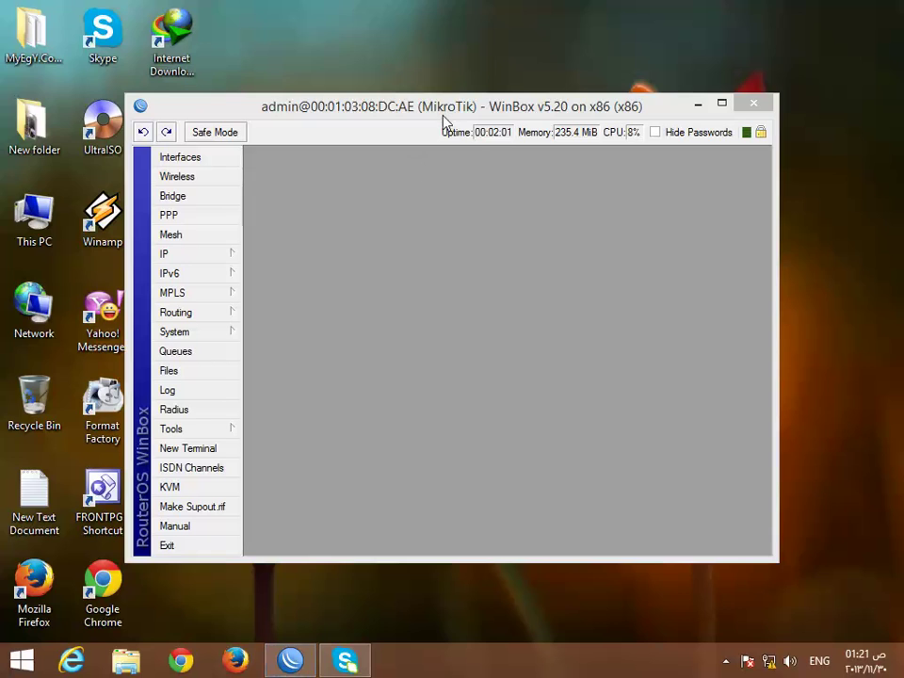
double_click(443, 115)
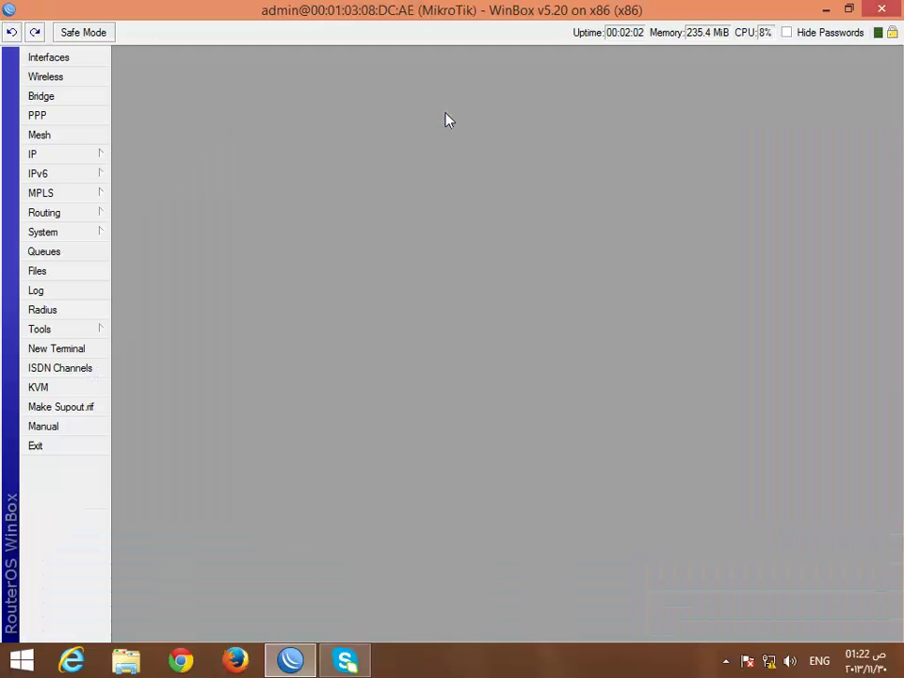
- Open the router's interface list and rename the ether3 interface to LAN
click(62, 64)
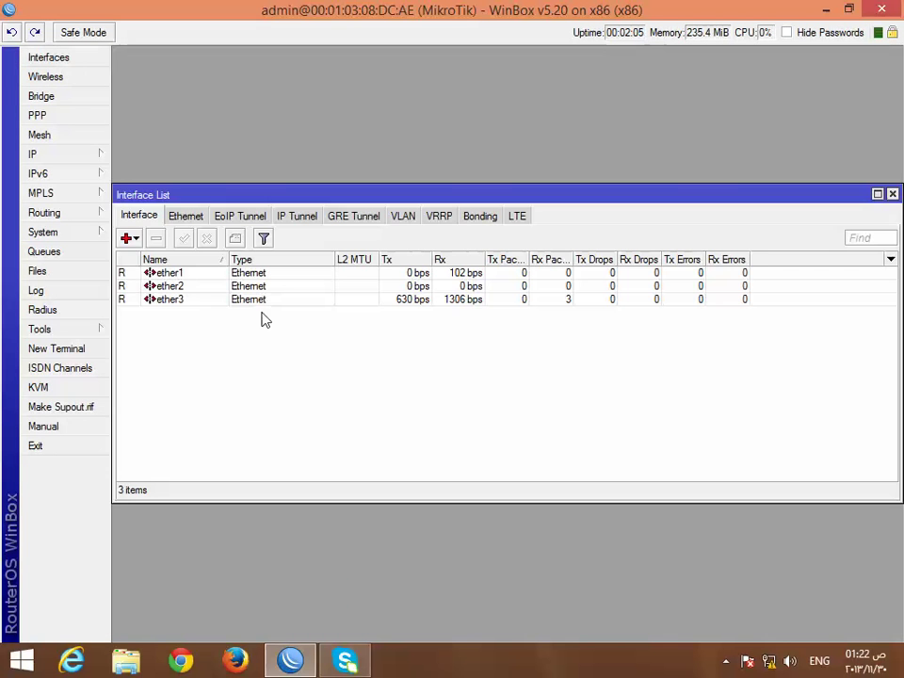
double_click(285, 299)
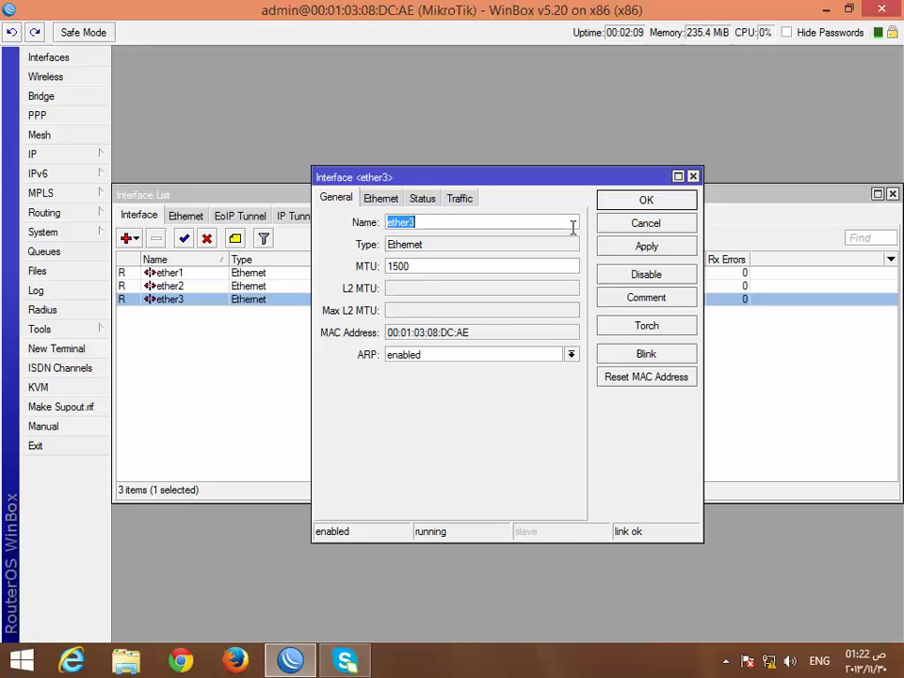
text(LAN)
click(619, 244)
click(627, 226)
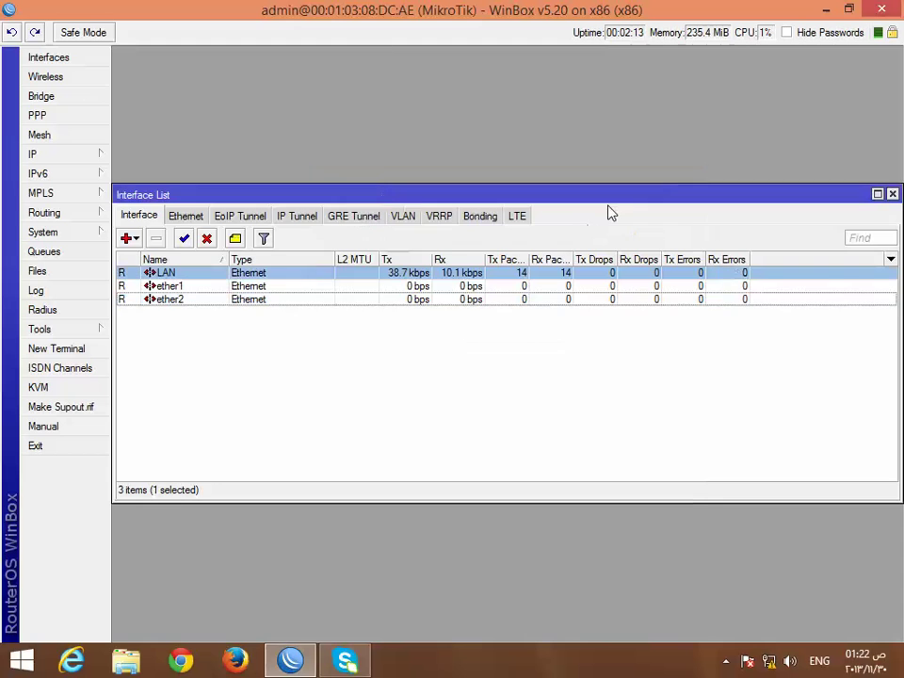
- Rename the ether1 interface to WAN1 and save it
double_click(200, 287)
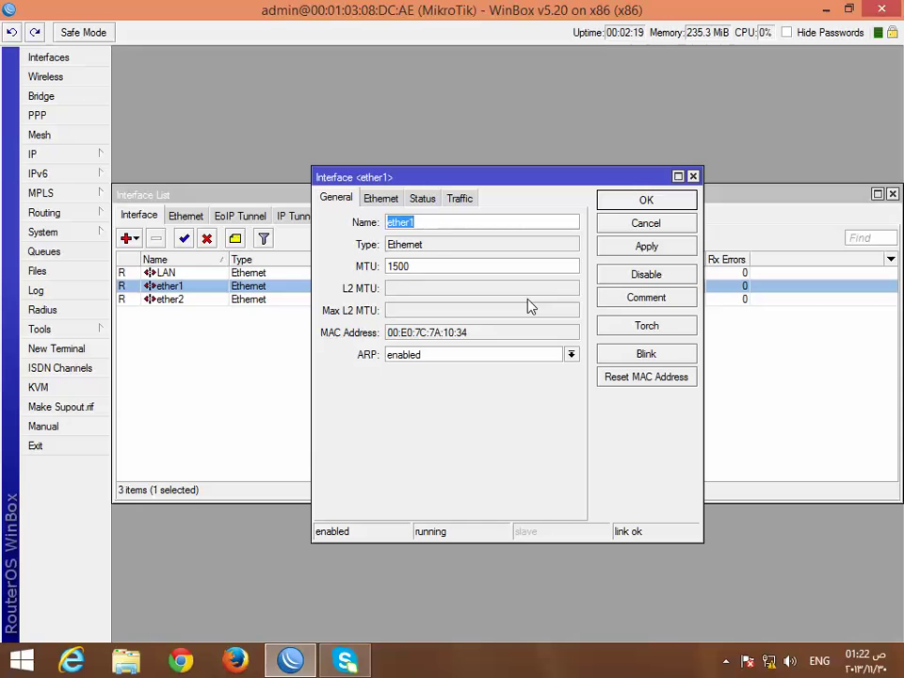
text(WAN1)
click(614, 247)
click(604, 199)
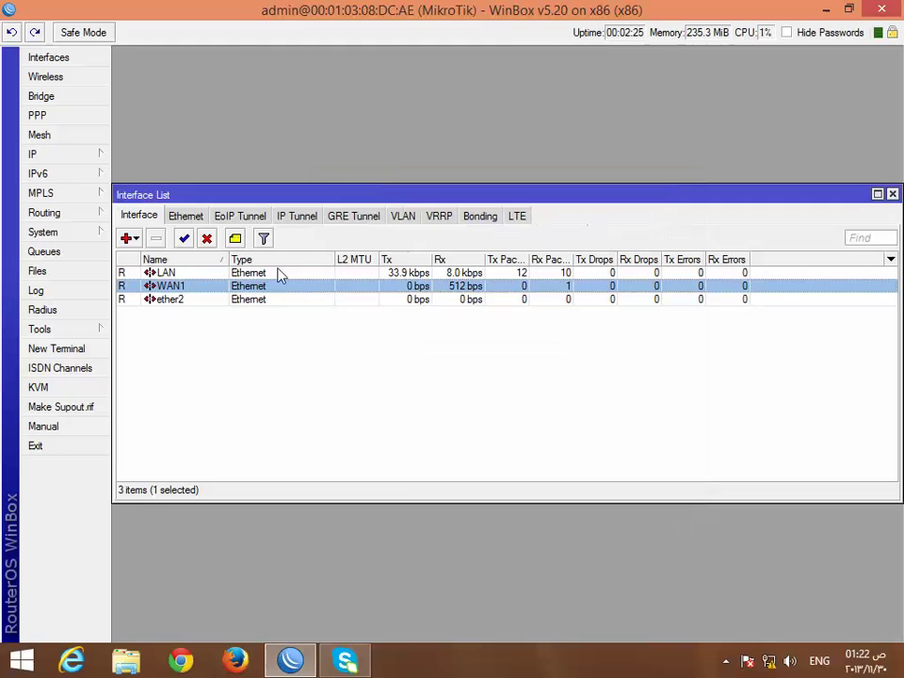
- Rename the ether2 interface to WAN2, save it, and close the interface list
double_click(225, 301)
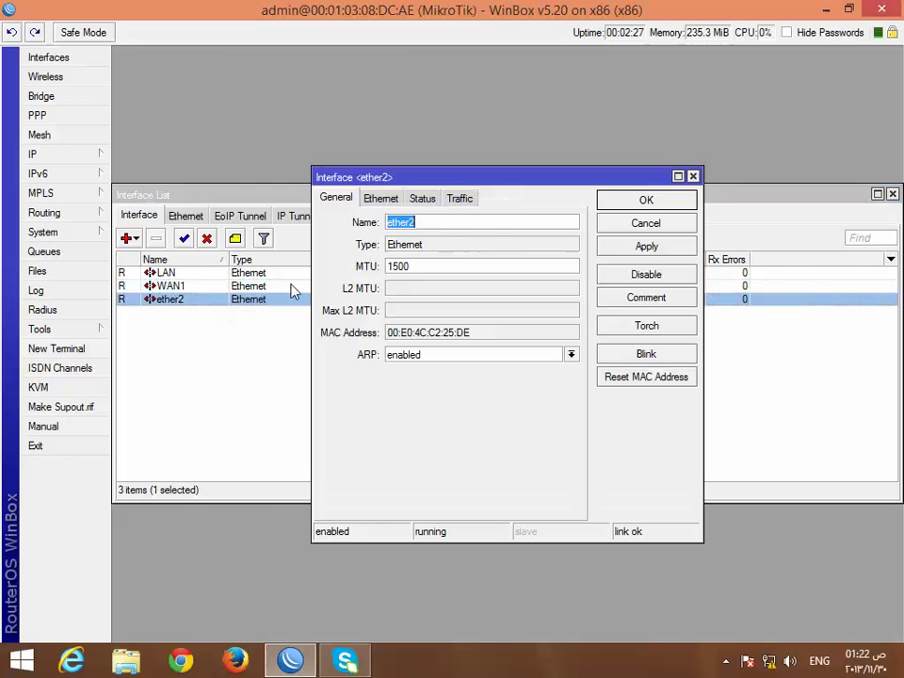
text(WAN2)
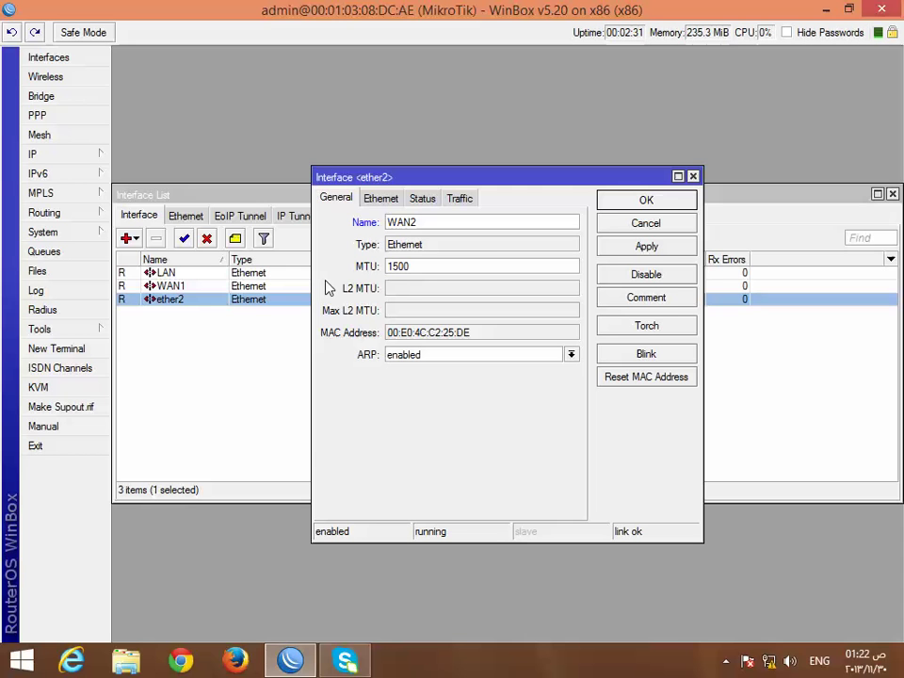
click(618, 249)
click(618, 199)
click(891, 194)
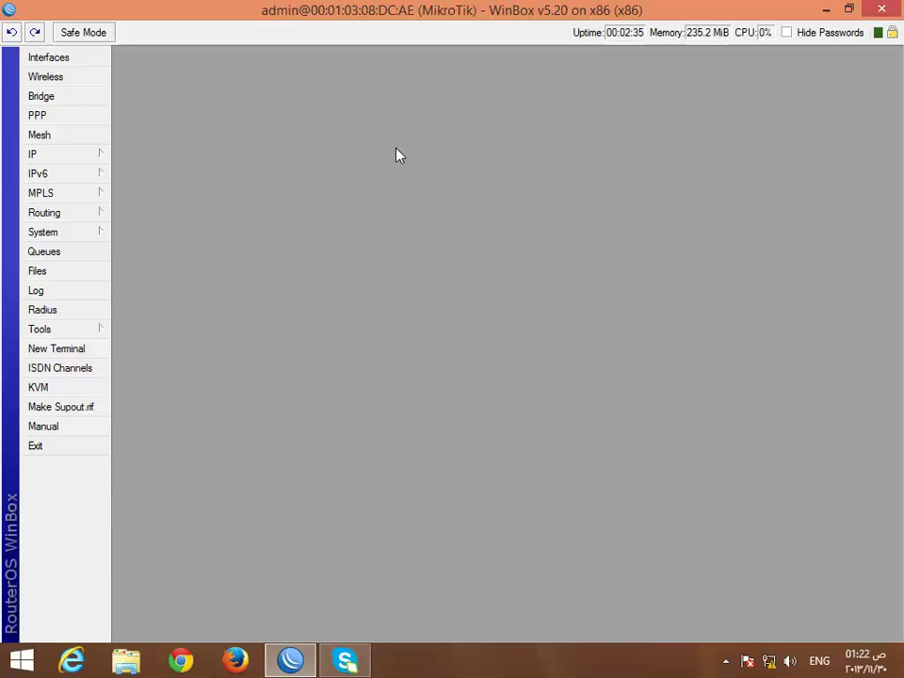
- Add the IP address 10.0.0.1 to the router's address list, assigned to the LAN interface
click(90, 155)
click(182, 198)
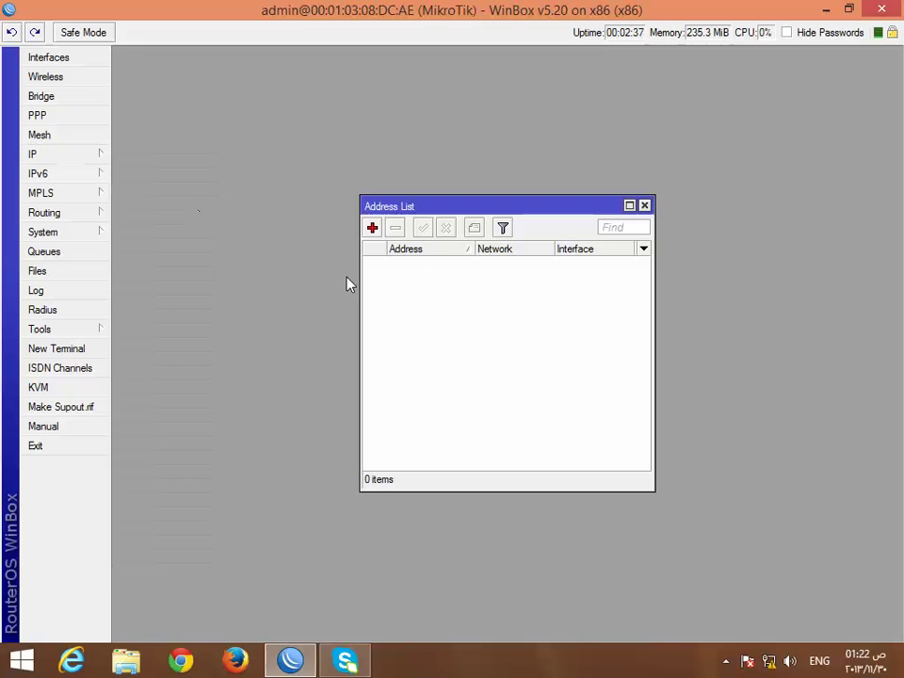
click(372, 228)
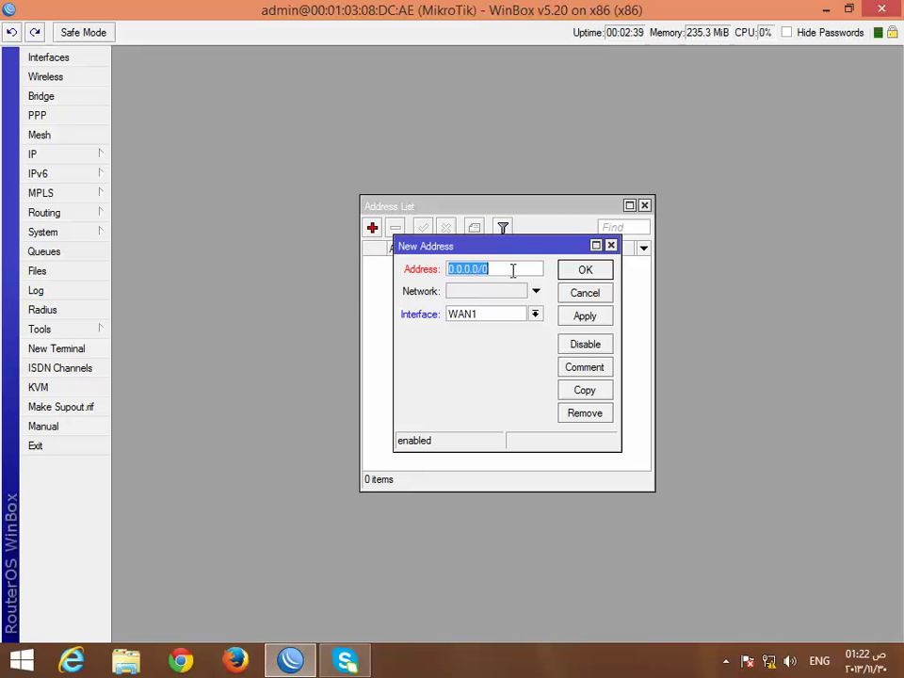
text(10.0)
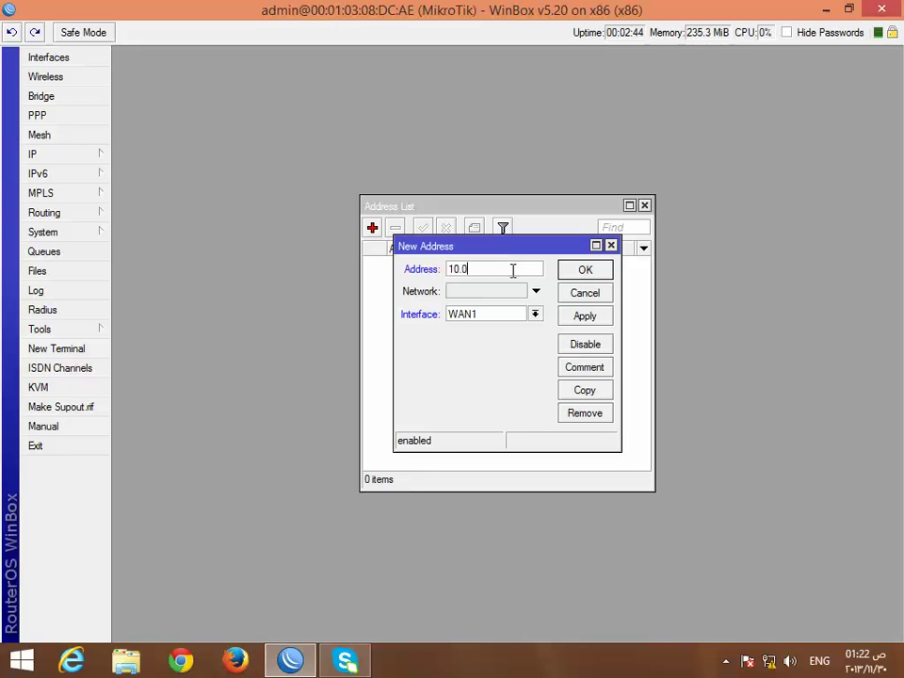
text(.0.0.1)
click(490, 315)
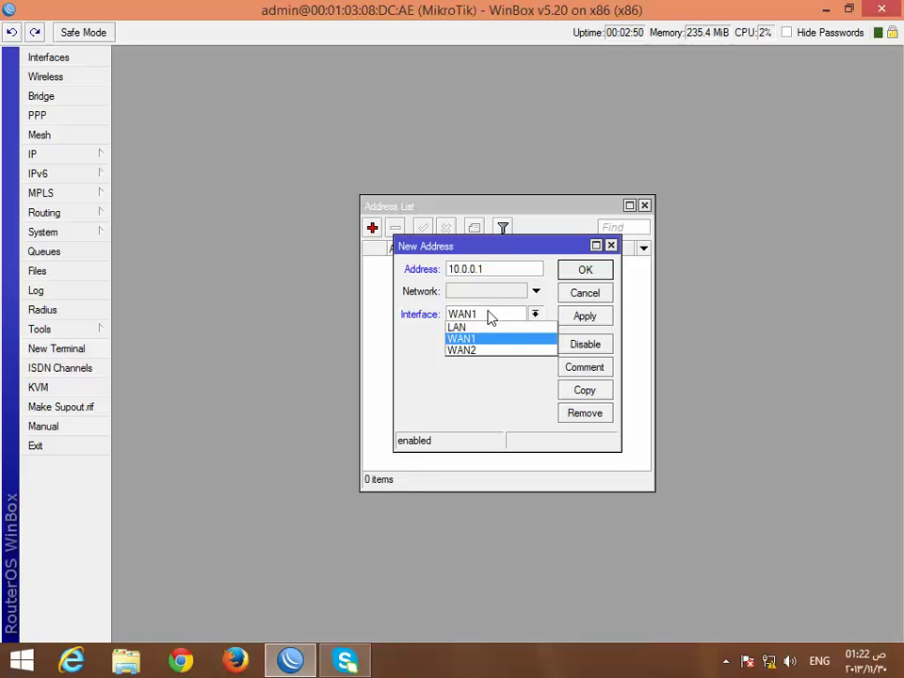
click(486, 327)
click(587, 318)
click(593, 271)
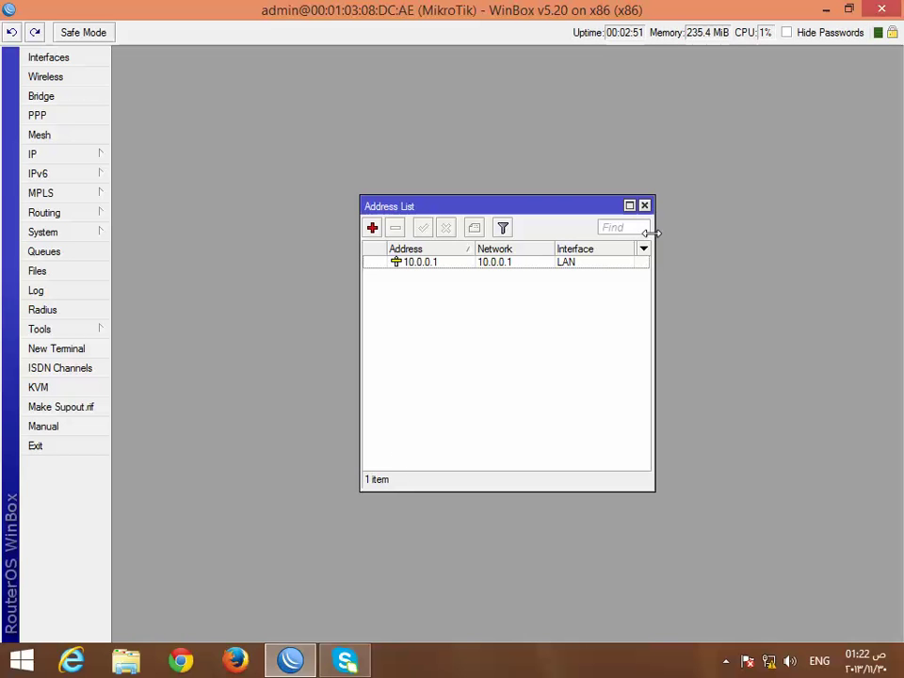
- Add the /24 prefix to the LAN address so it reads 10.0.0.1/24, save it, and close the address list
double_click(486, 263)
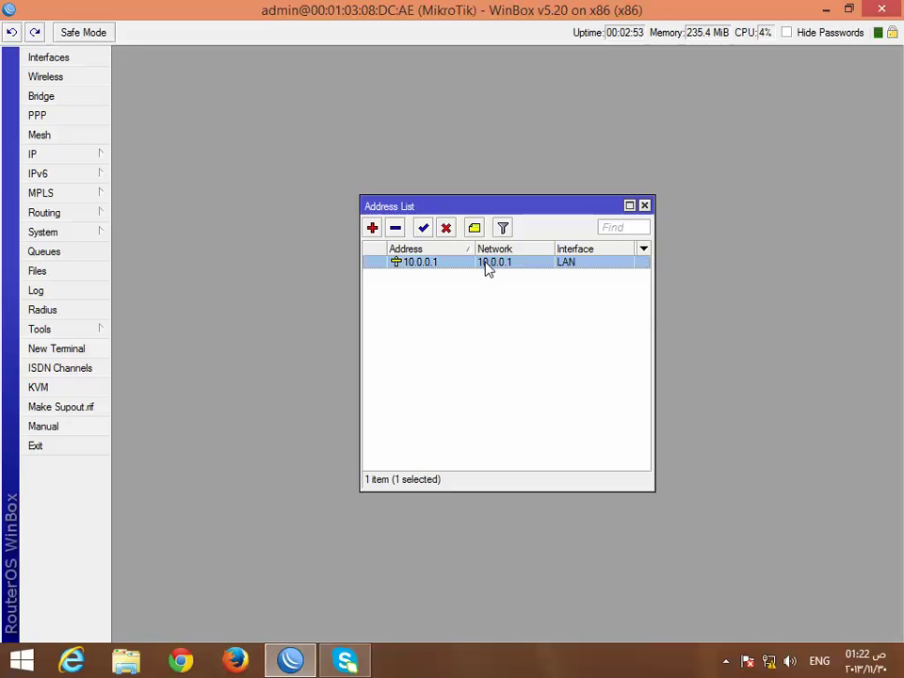
click(520, 268)
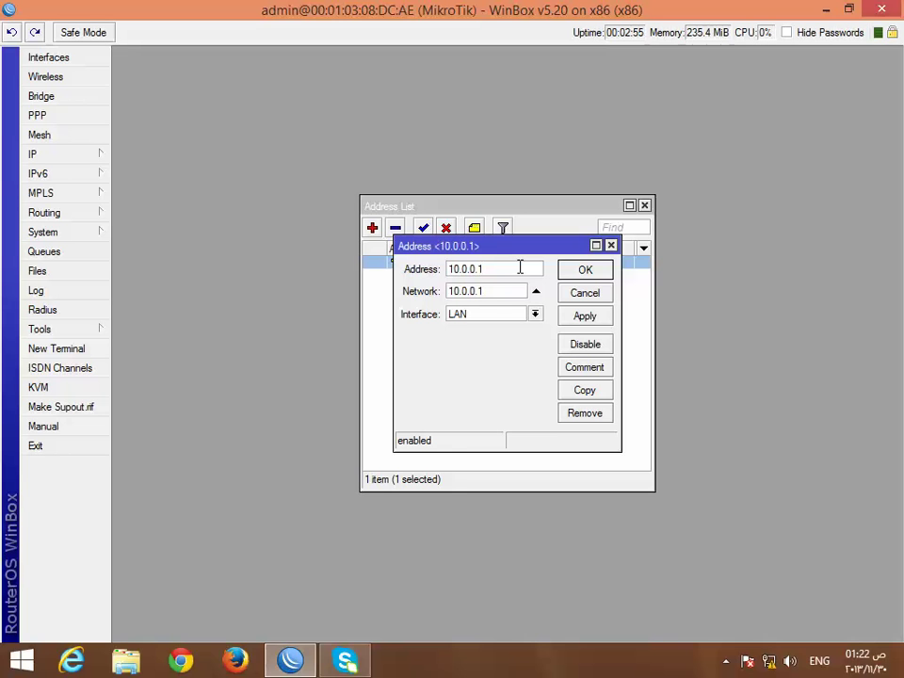
text(/24)
click(584, 316)
click(584, 271)
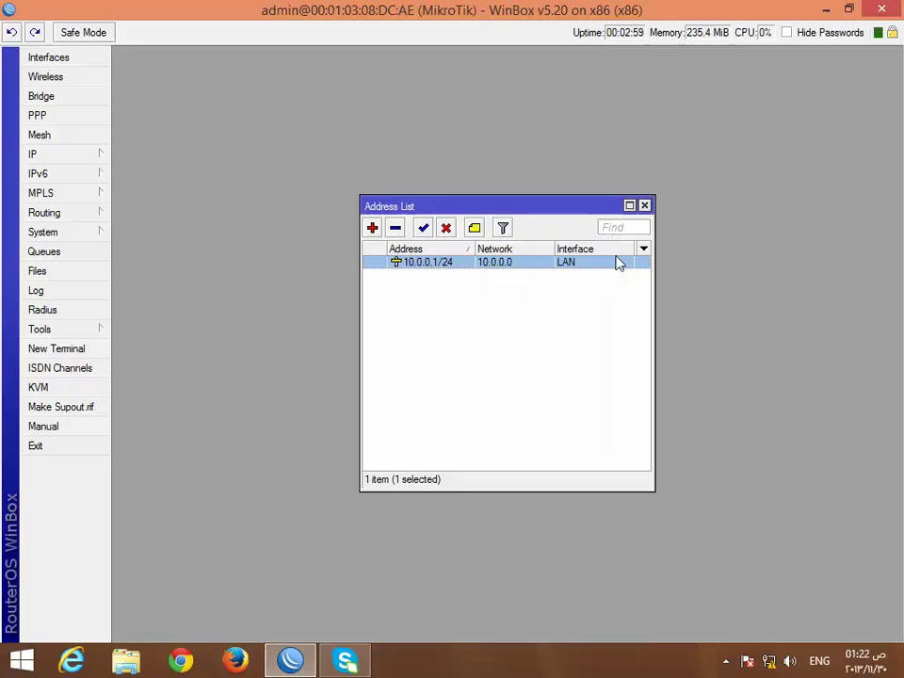
click(644, 206)
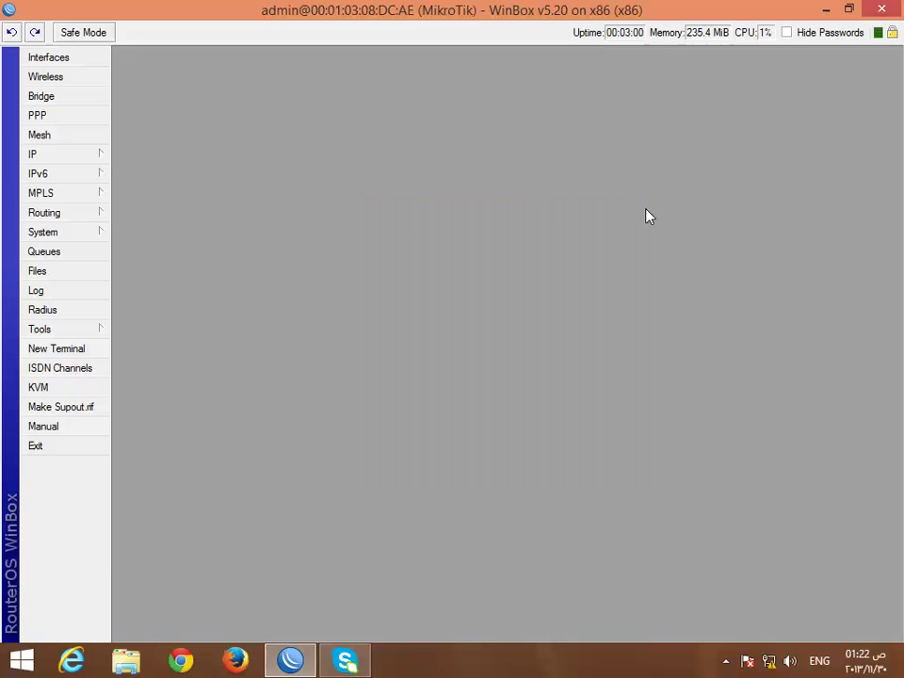
- Configure the router's IP DNS settings with servers 8.8.8.8 and 8.8.4.4, and save them
click(66, 156)
click(143, 275)
click(595, 300)
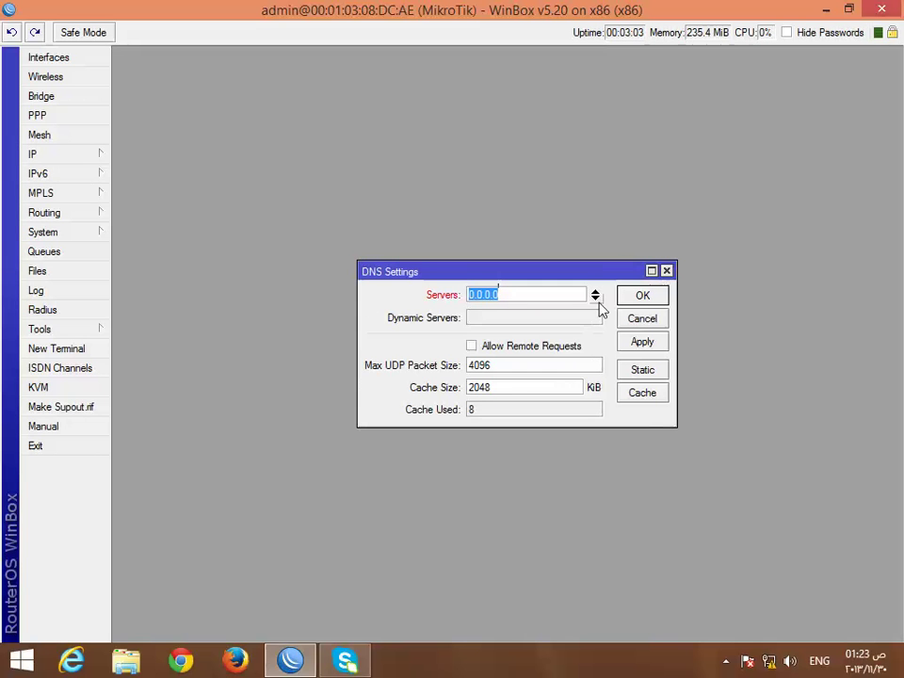
click(595, 299)
double_click(547, 297)
text(8)
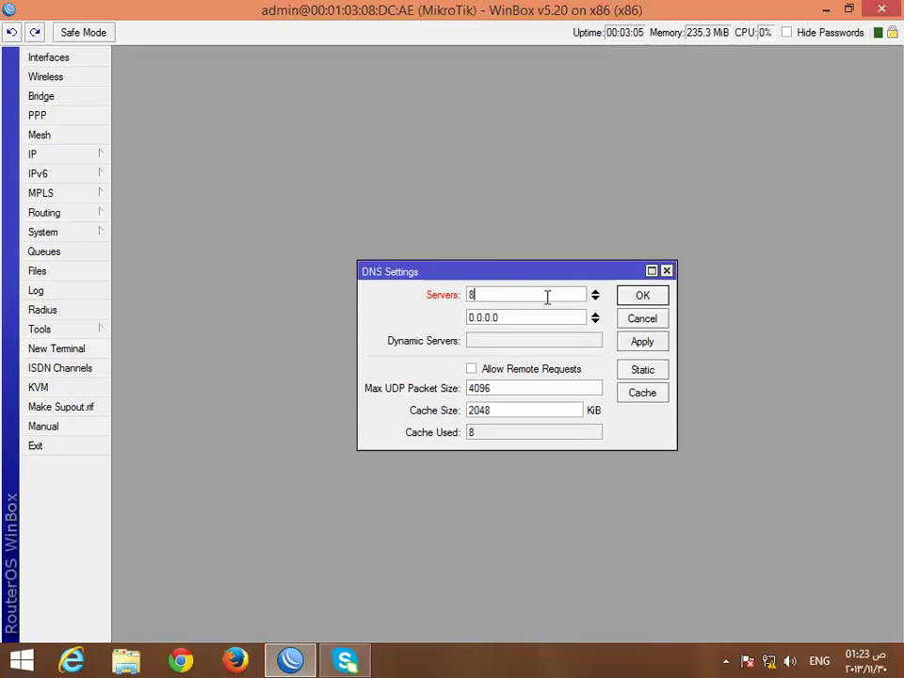
text(.8.8.)
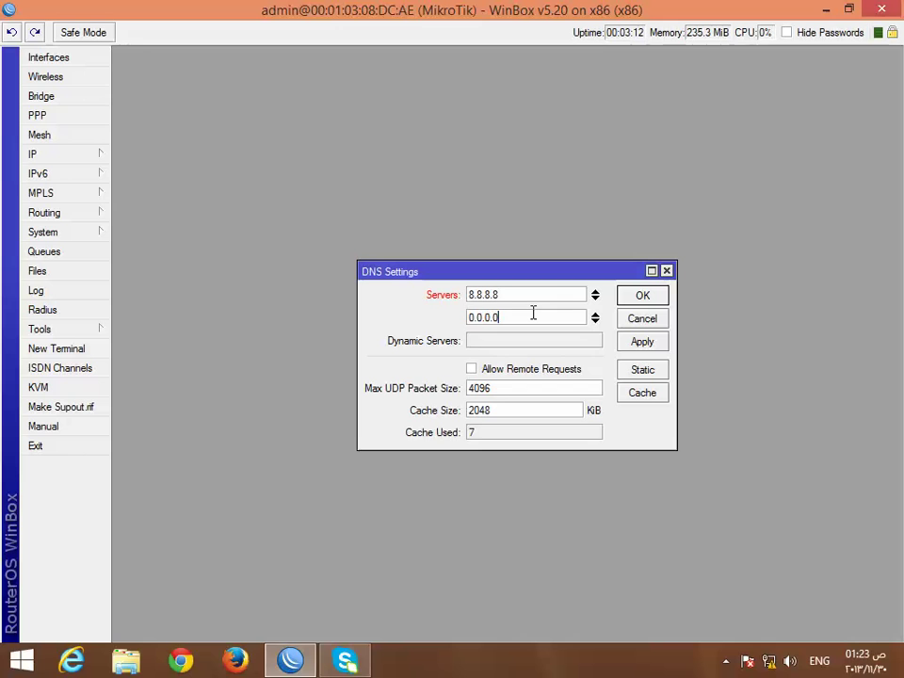
click(533, 314)
text(8.8.8)
key(BackSpace)
text(4.4)
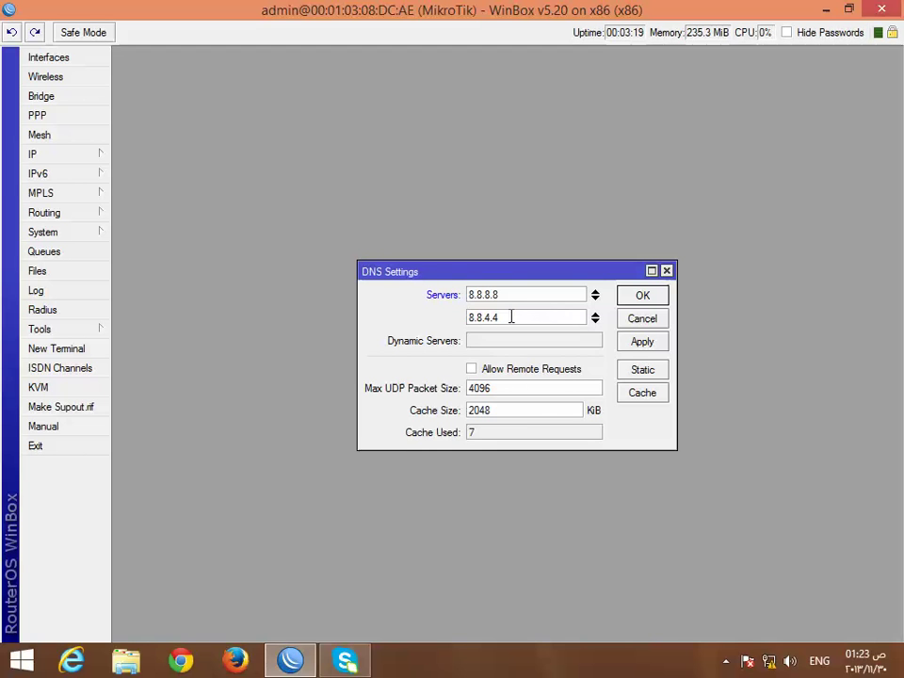
click(638, 299)
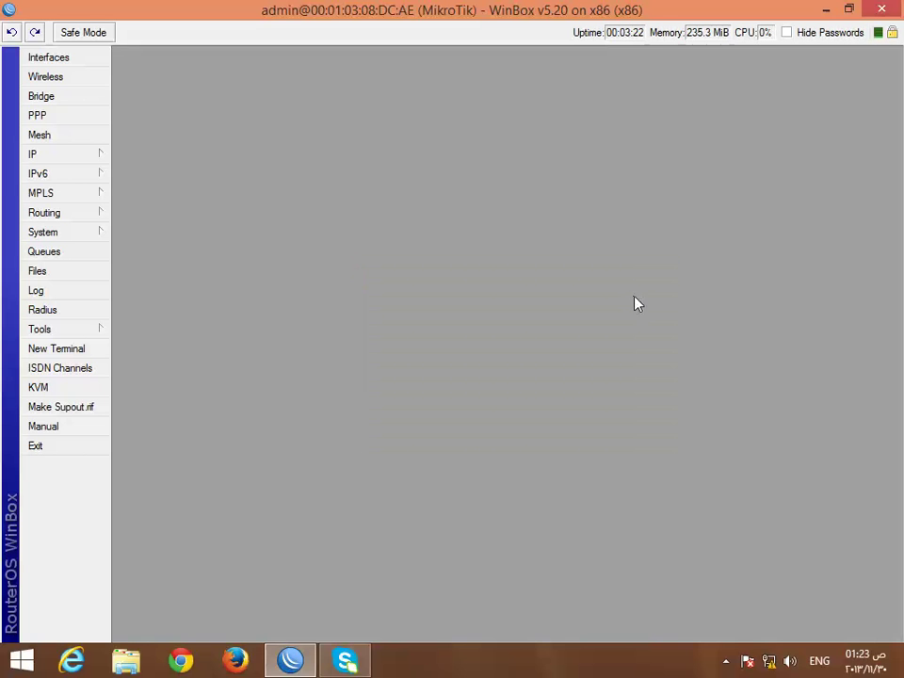
- Add a DHCP client on WAN1 with Use Peer DNS, Use Peer NTP and Add Default Route disabled
click(77, 155)
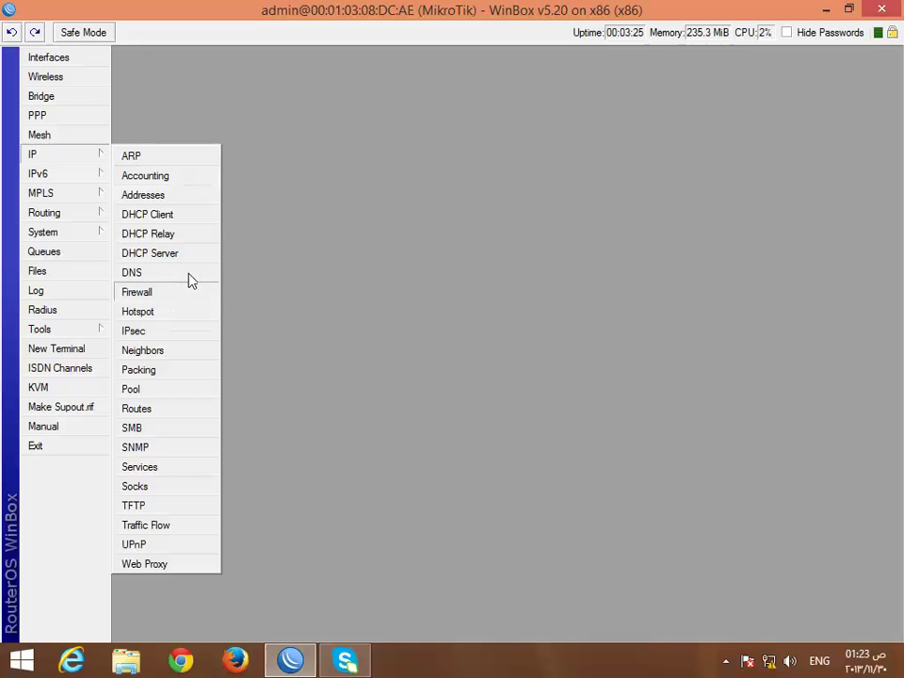
click(181, 218)
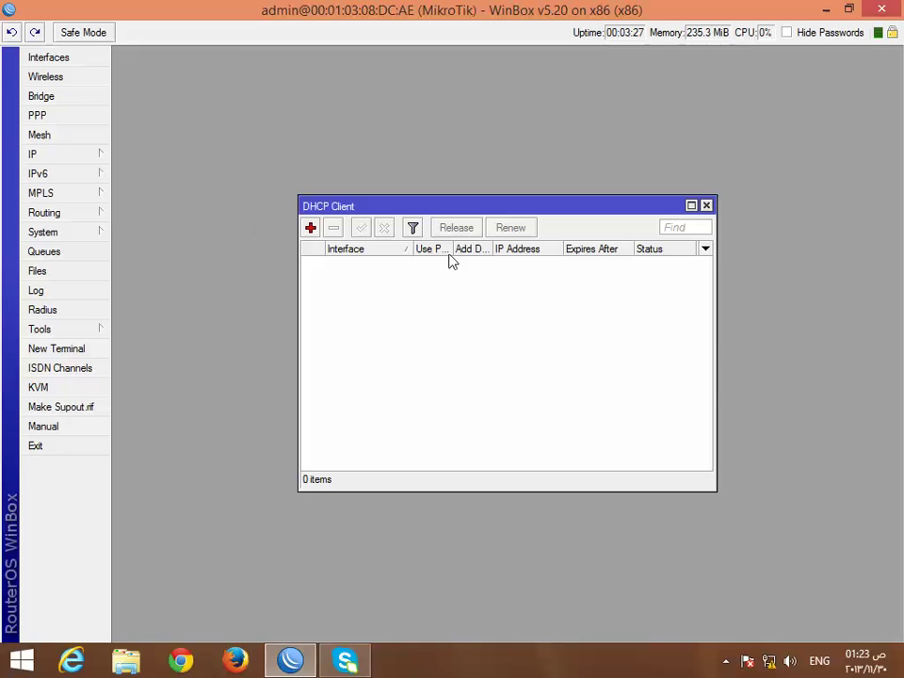
click(311, 229)
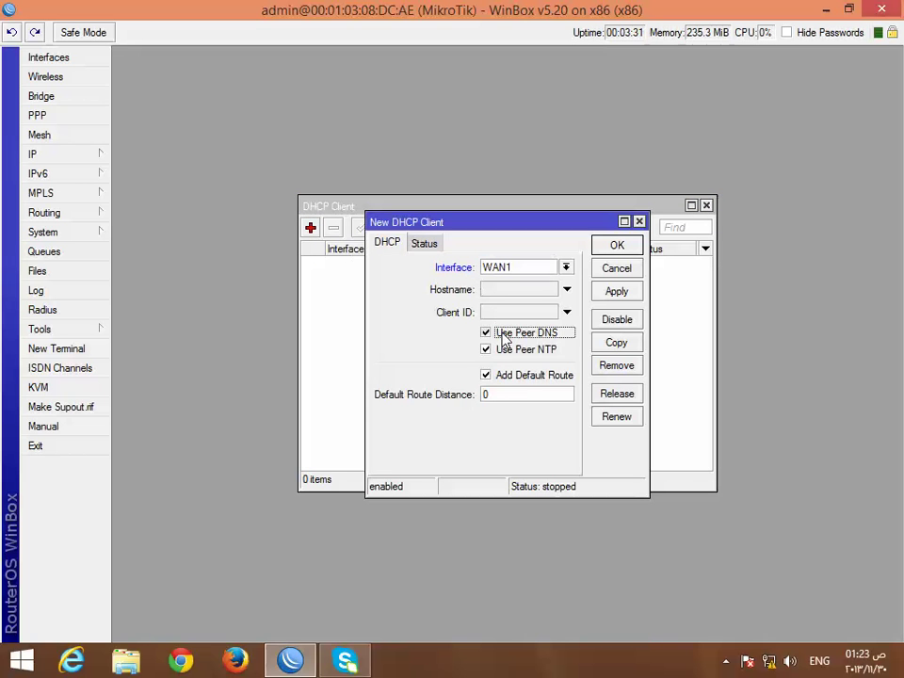
click(499, 333)
click(499, 349)
click(500, 376)
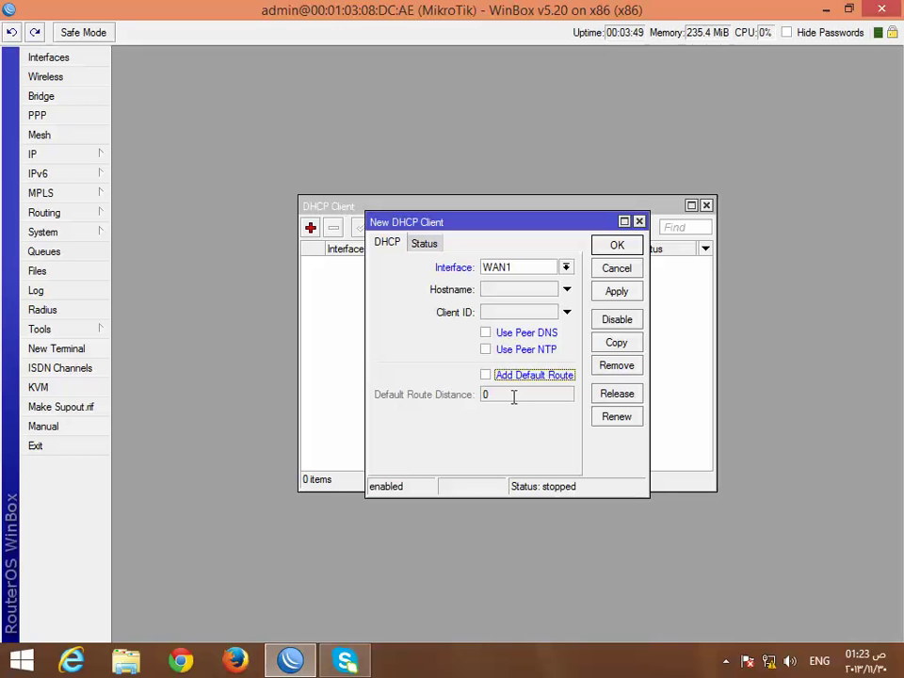
click(617, 291)
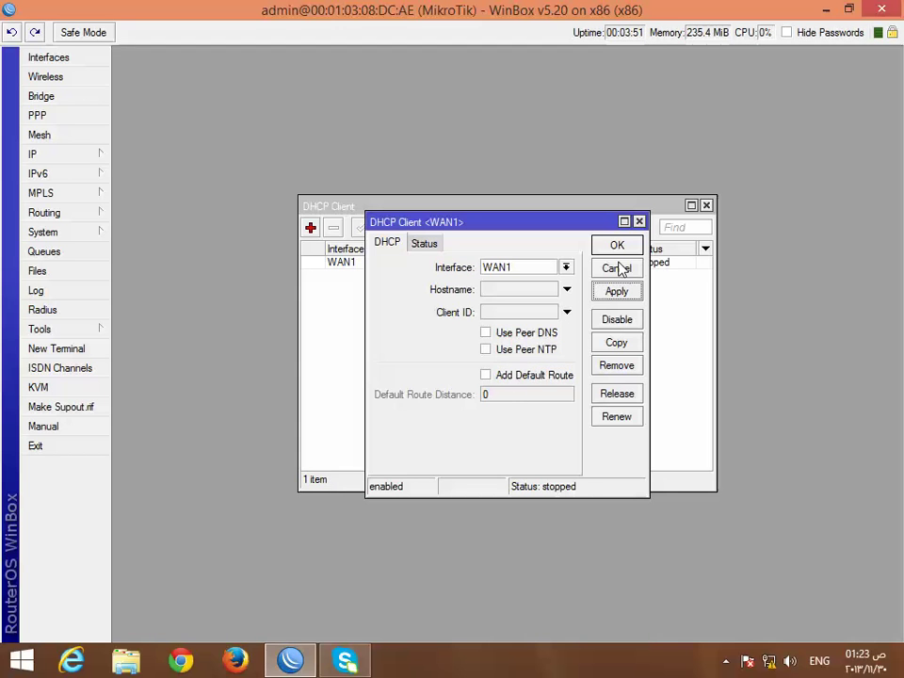
click(619, 245)
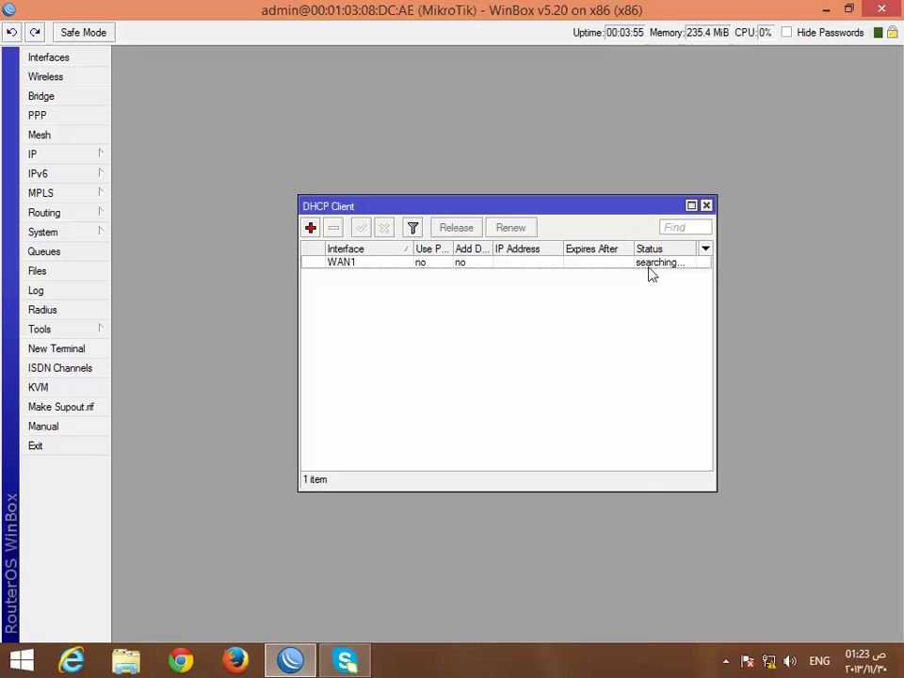
- Add a DHCP client on WAN2 with Use Peer DNS, Use Peer NTP and Add Default Route disabled
click(310, 227)
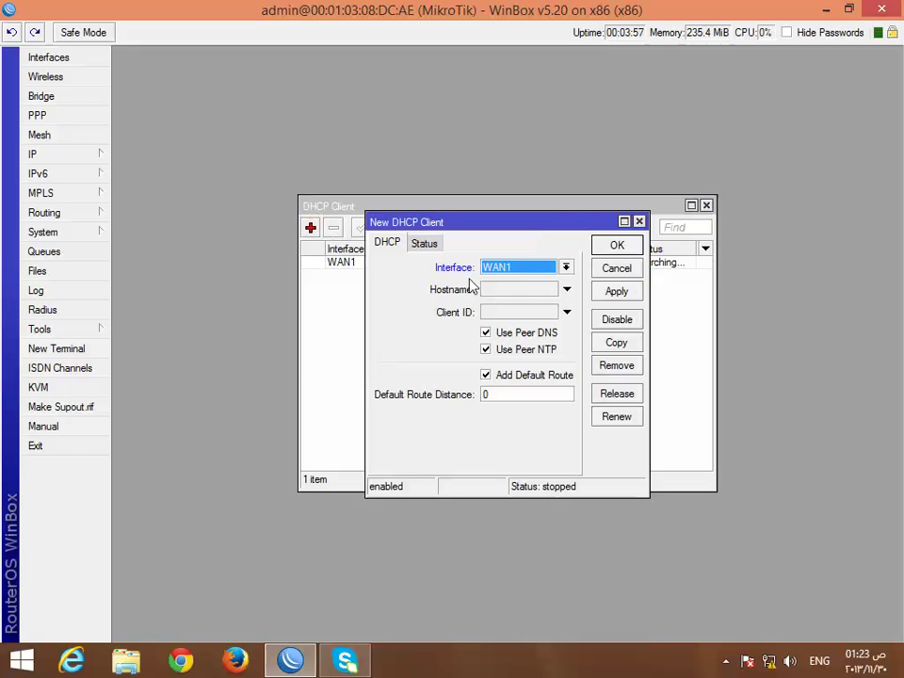
click(520, 269)
click(524, 307)
click(525, 293)
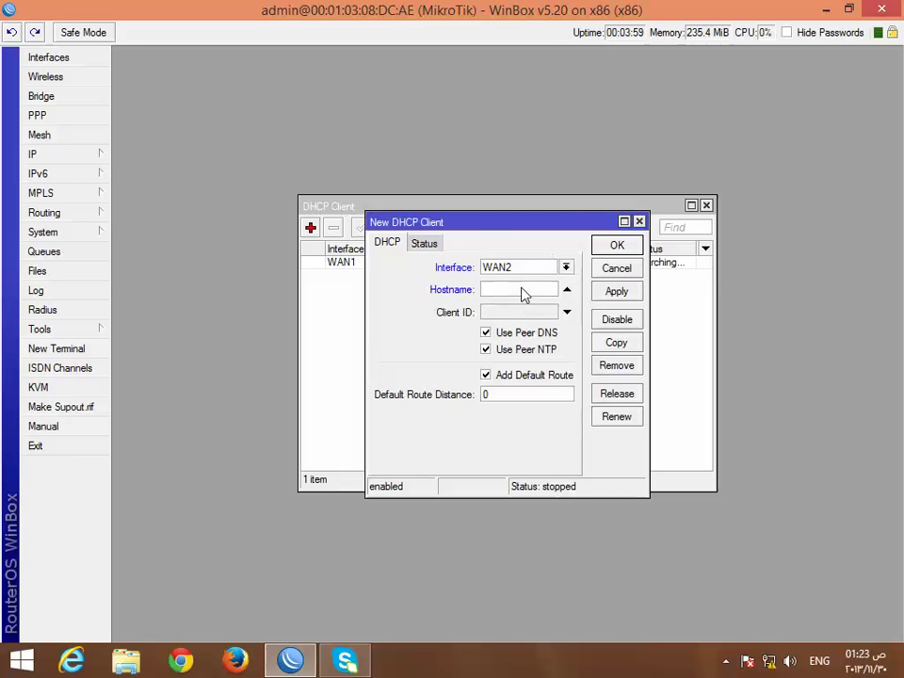
click(359, 307)
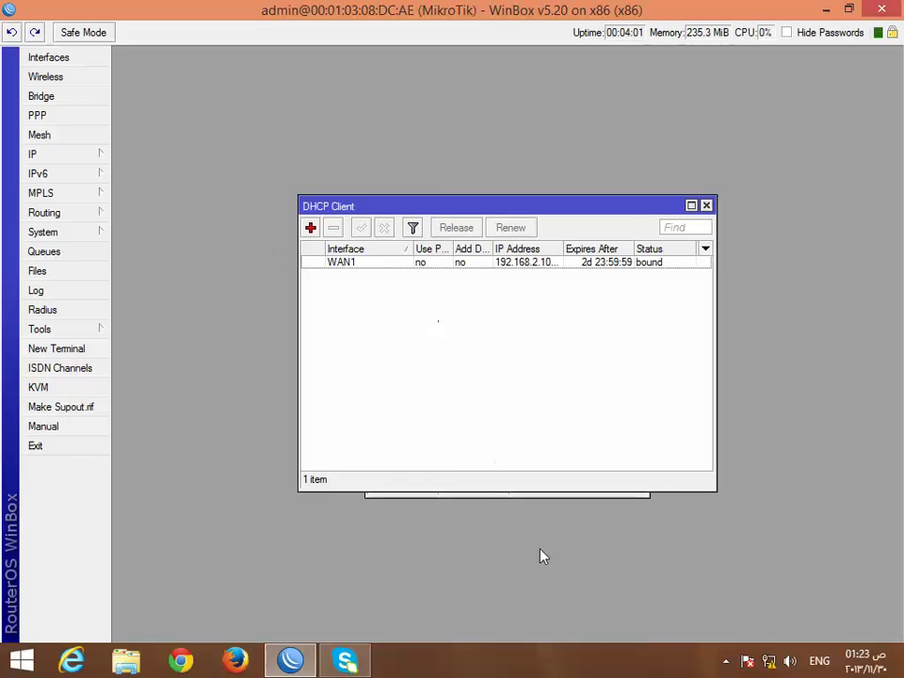
click(509, 496)
click(516, 349)
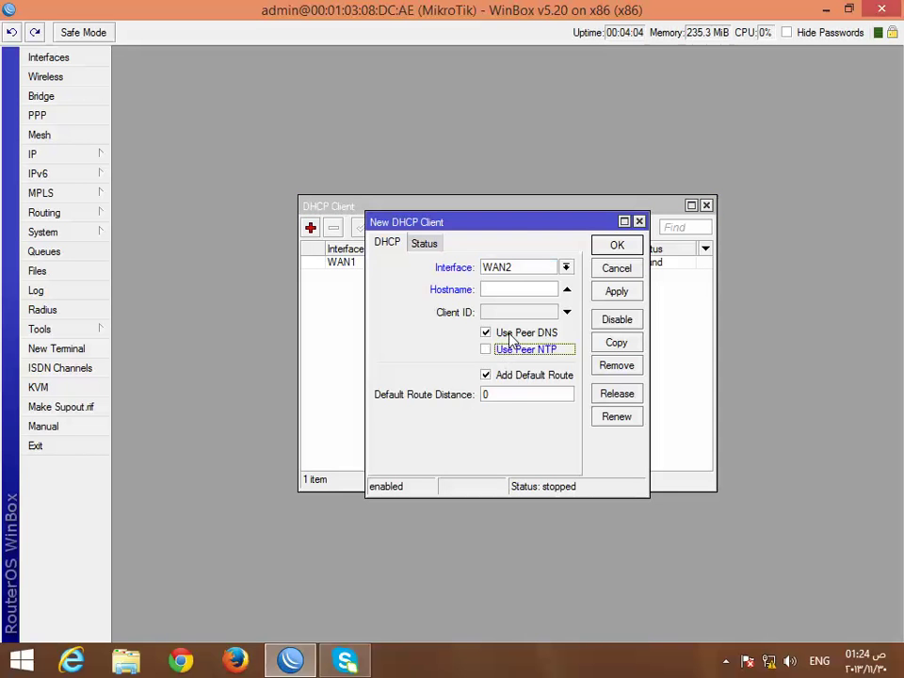
click(509, 332)
click(506, 374)
click(616, 291)
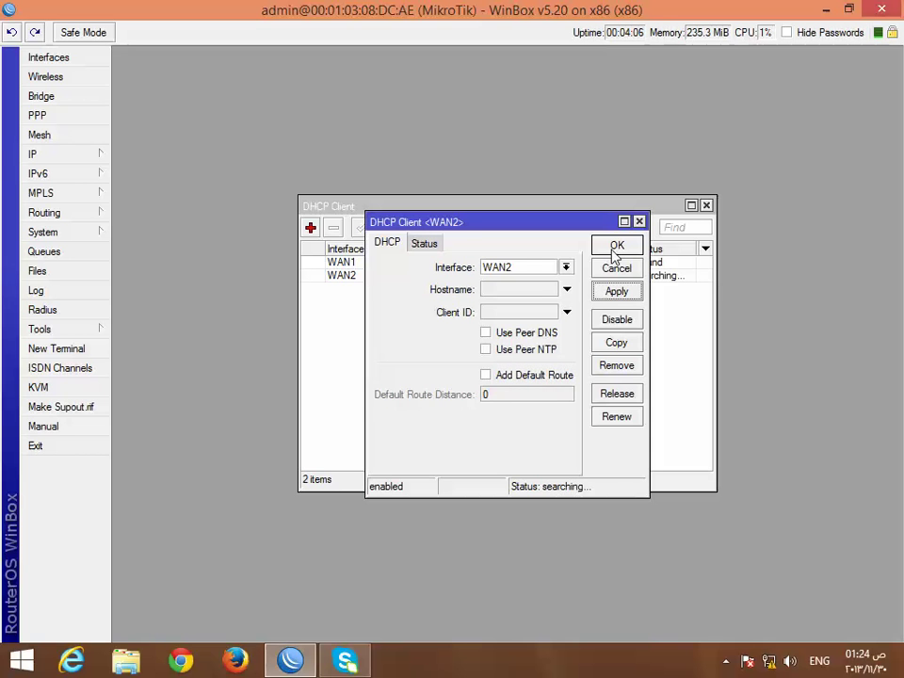
click(613, 252)
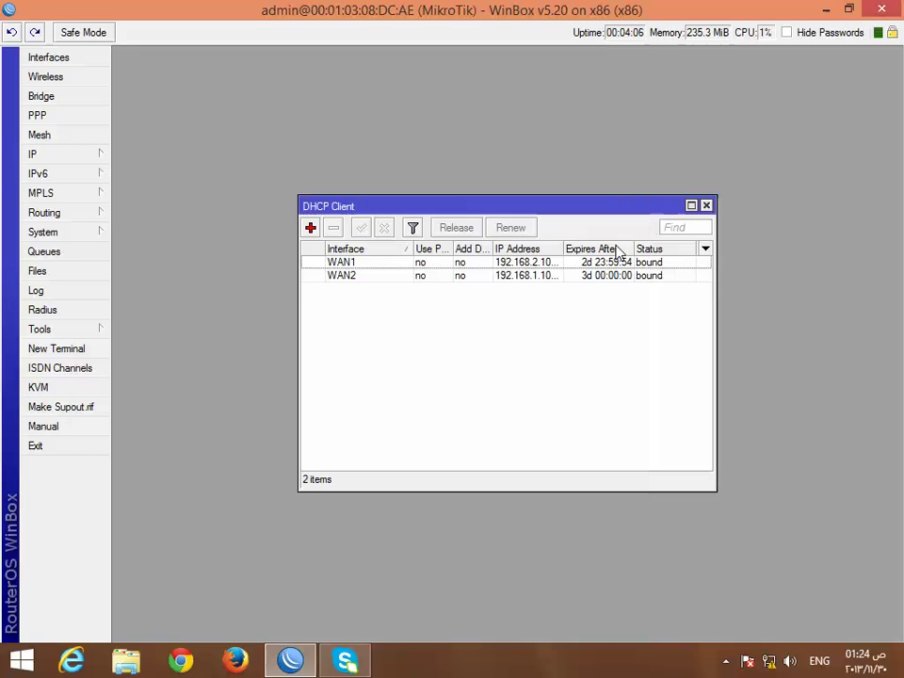
- Check the WAN2 client's lease status in the DHCP client list and close the list
click(659, 276)
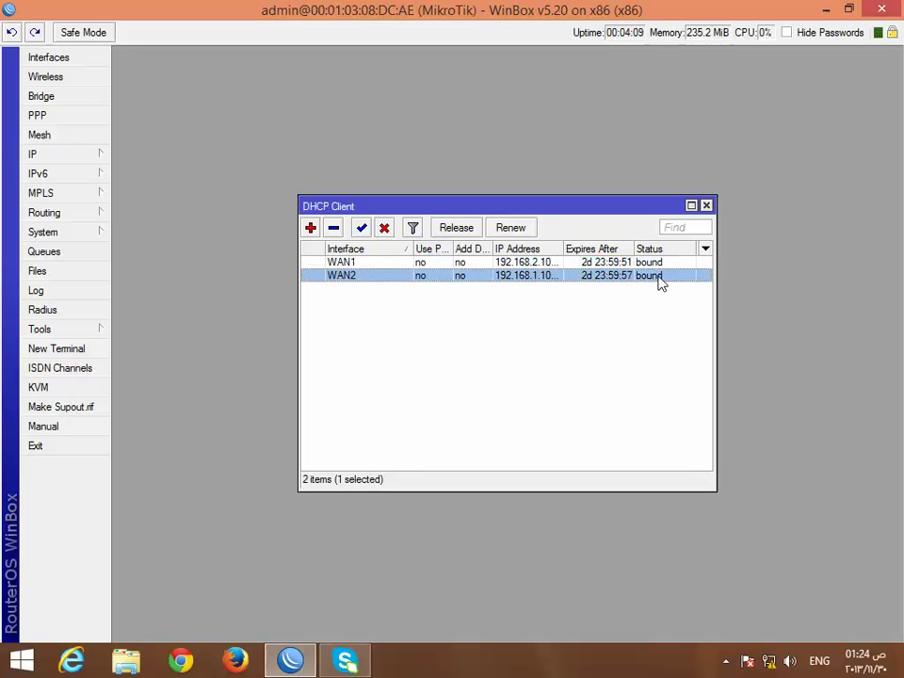
click(609, 302)
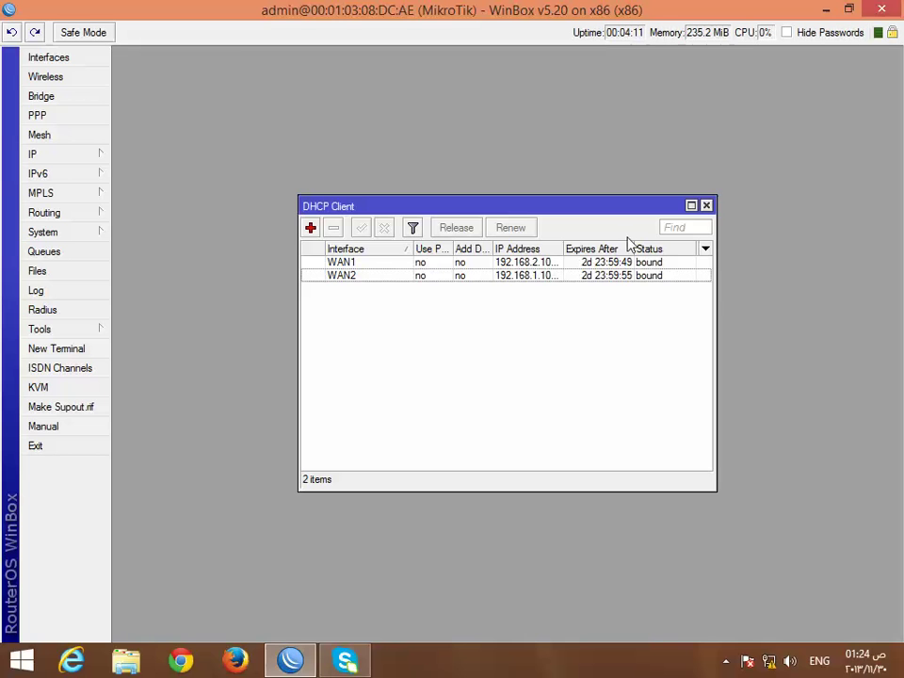
click(707, 206)
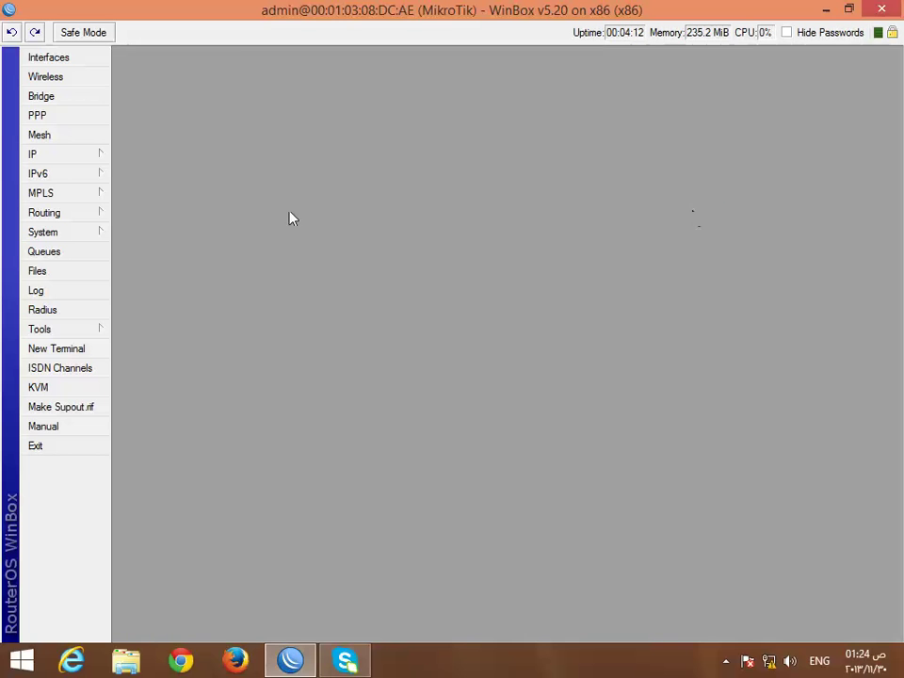
- Start a new firewall mangle rule in the prerouting chain with source address 10.0.0.0/24
click(98, 158)
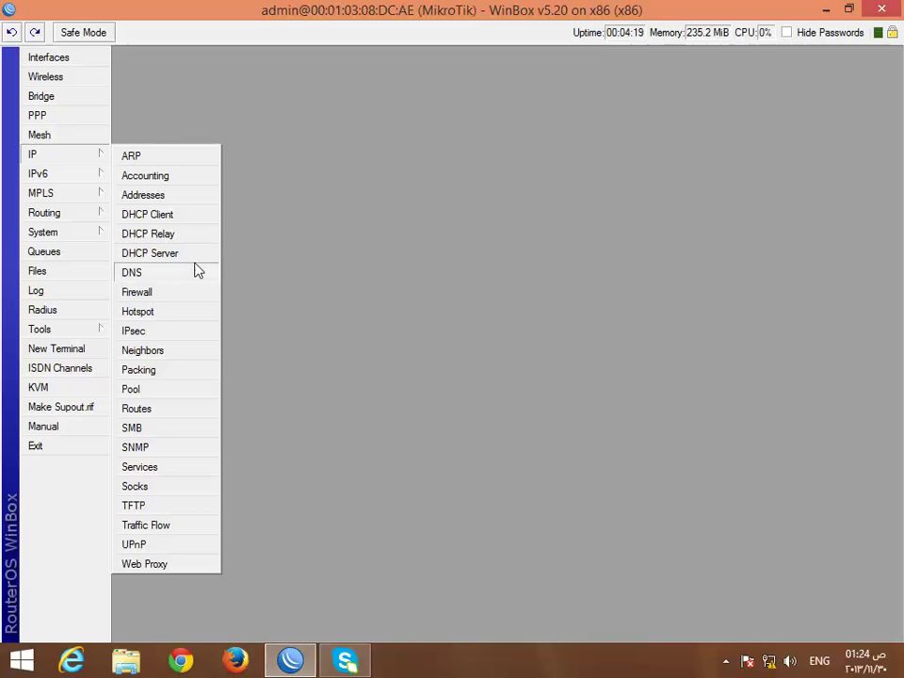
click(132, 293)
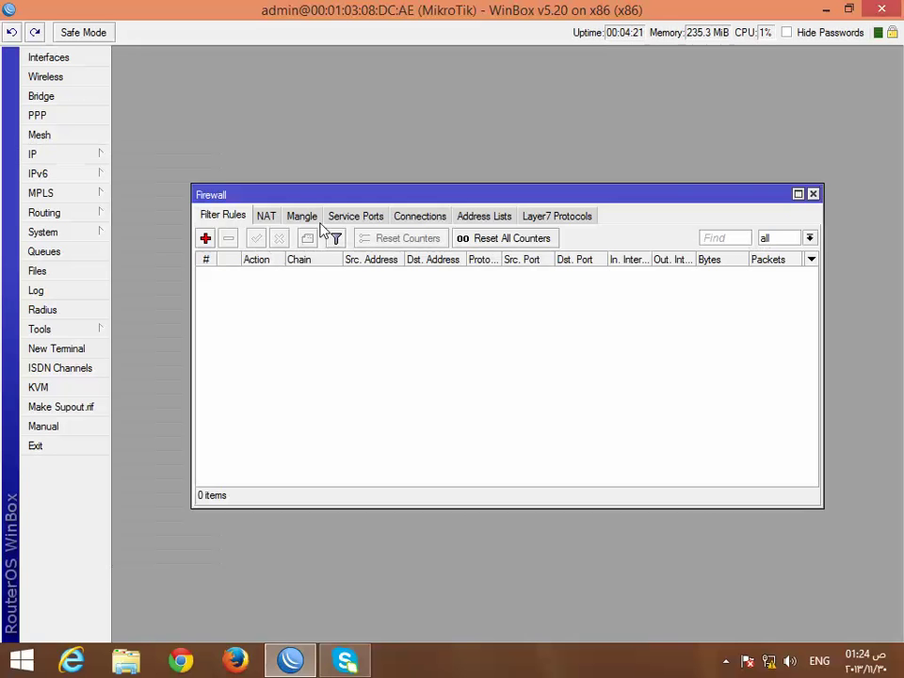
click(310, 218)
click(204, 240)
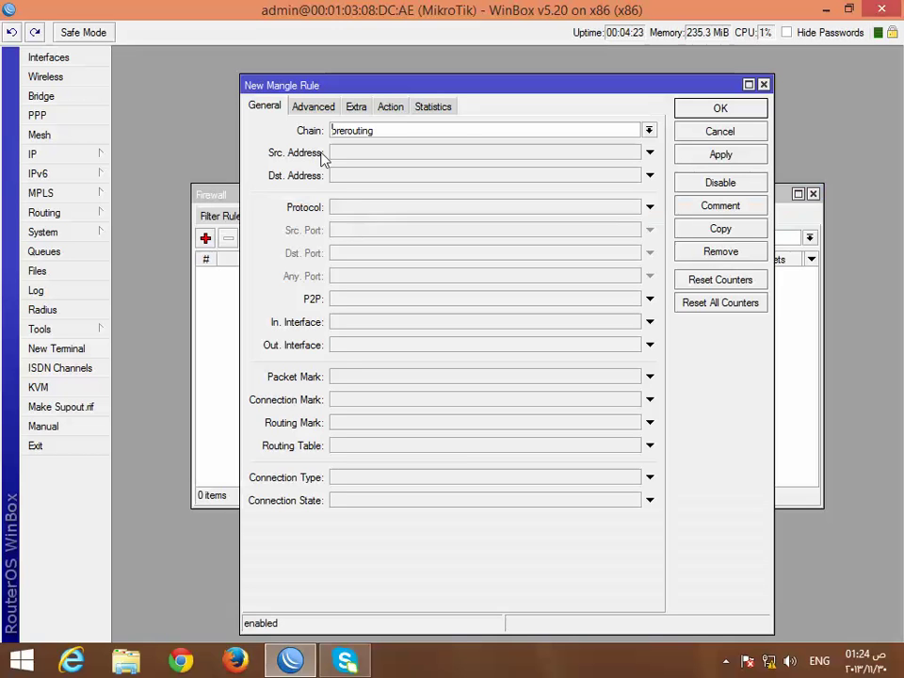
click(470, 153)
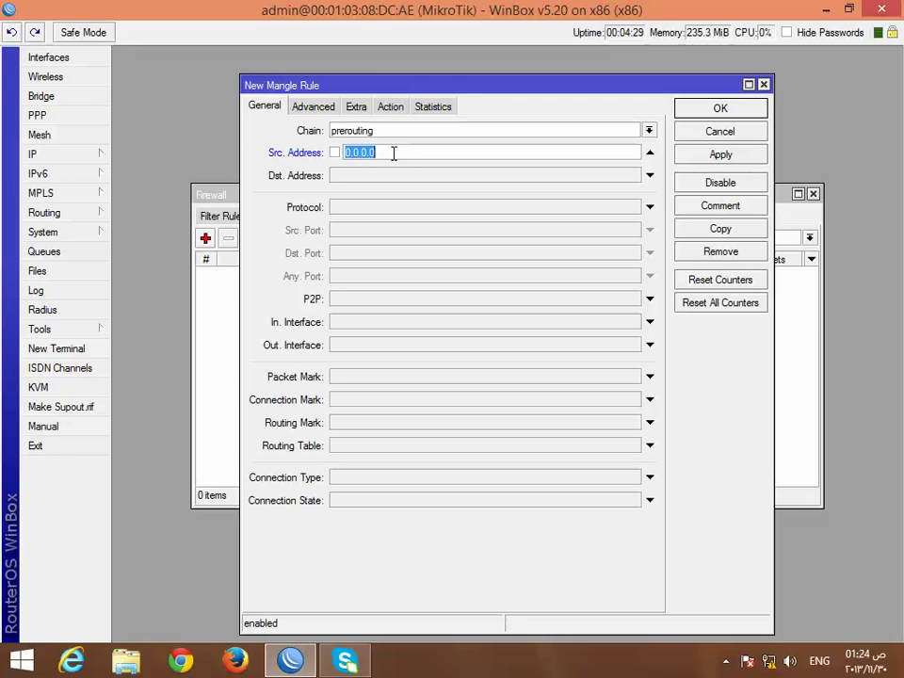
text(10.0.0.0.)
key(BackSpace)
text(/24)
- Check the LAN network in the router's IP address list, and return to the new mangle rule
click(38, 134)
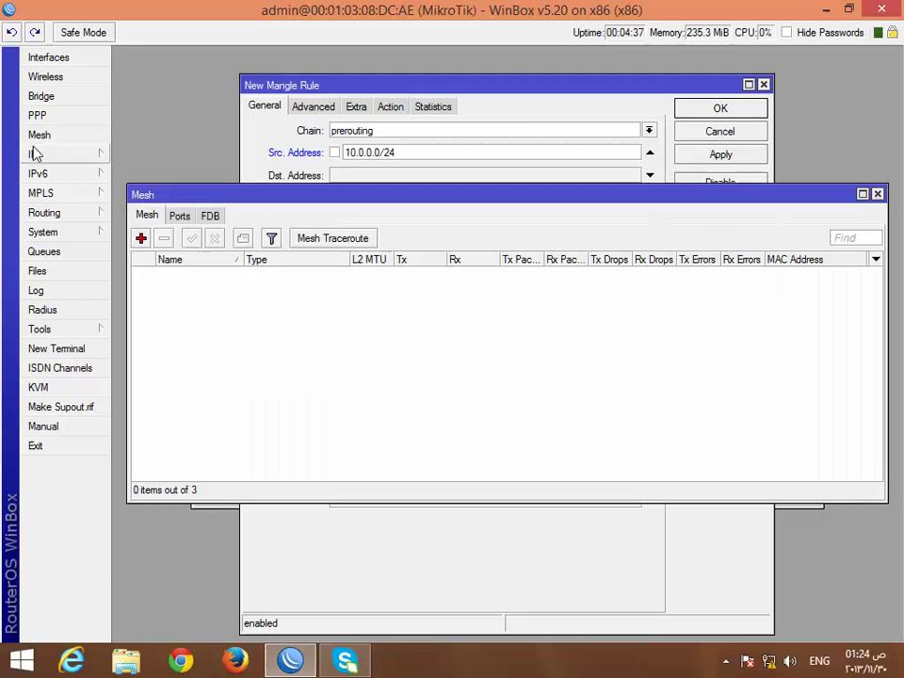
click(33, 153)
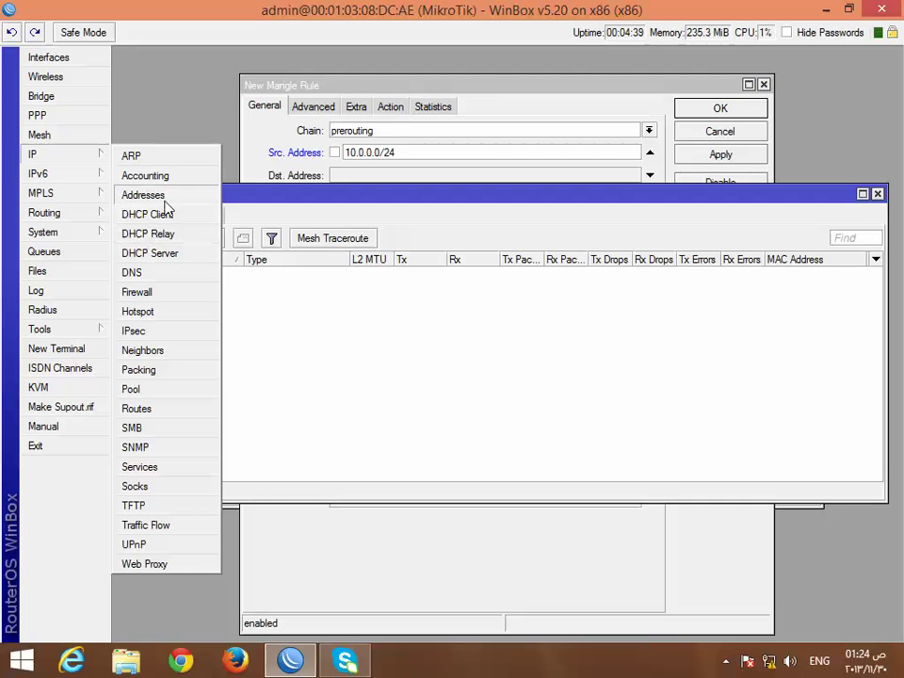
click(161, 195)
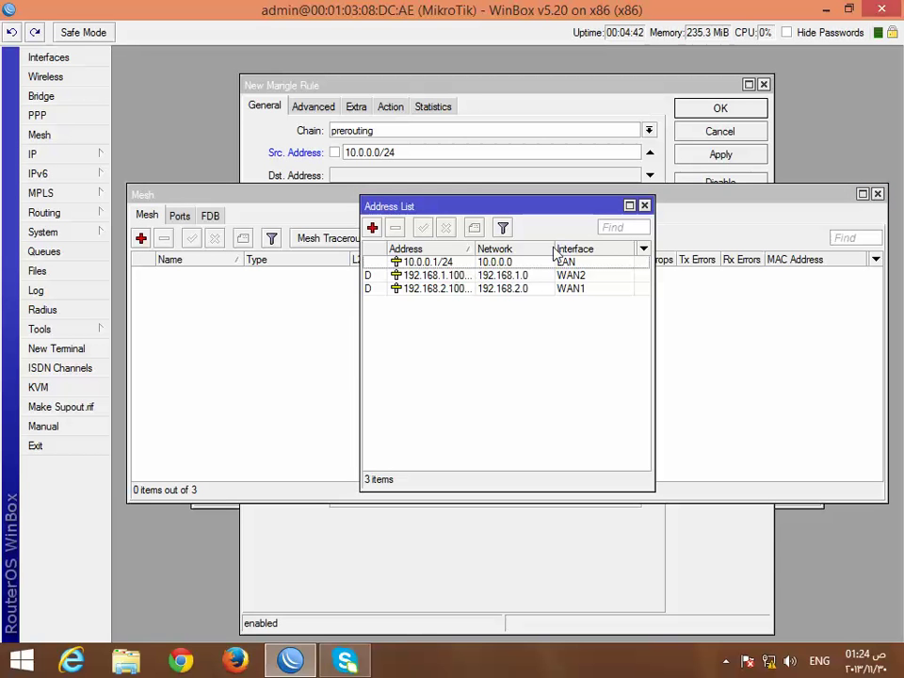
click(644, 206)
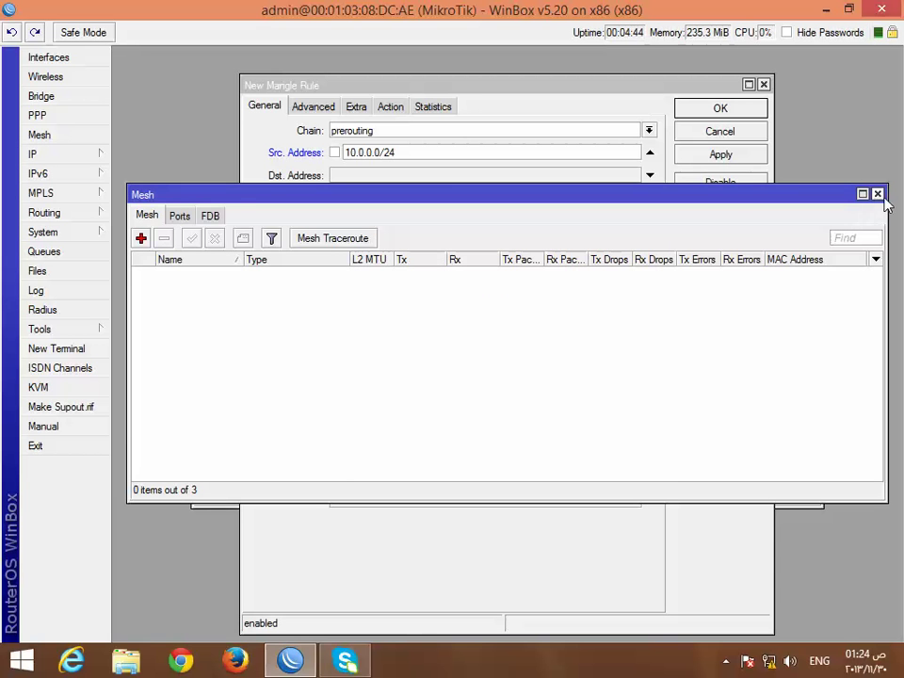
click(878, 195)
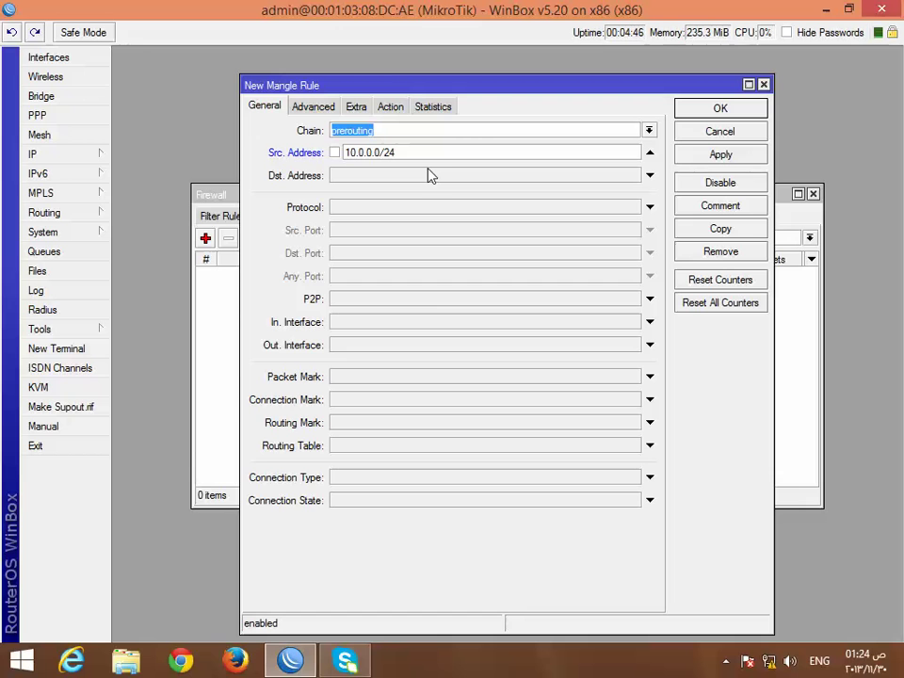
- Set the mangle rule's connection state to new and its action to mark connection with new connection mark W_1
click(387, 504)
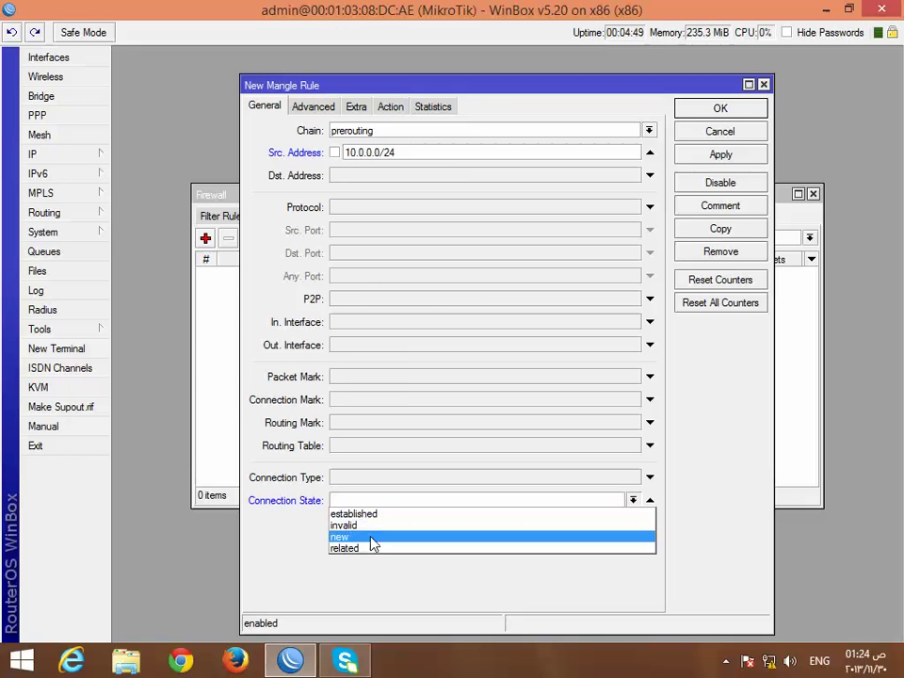
click(372, 543)
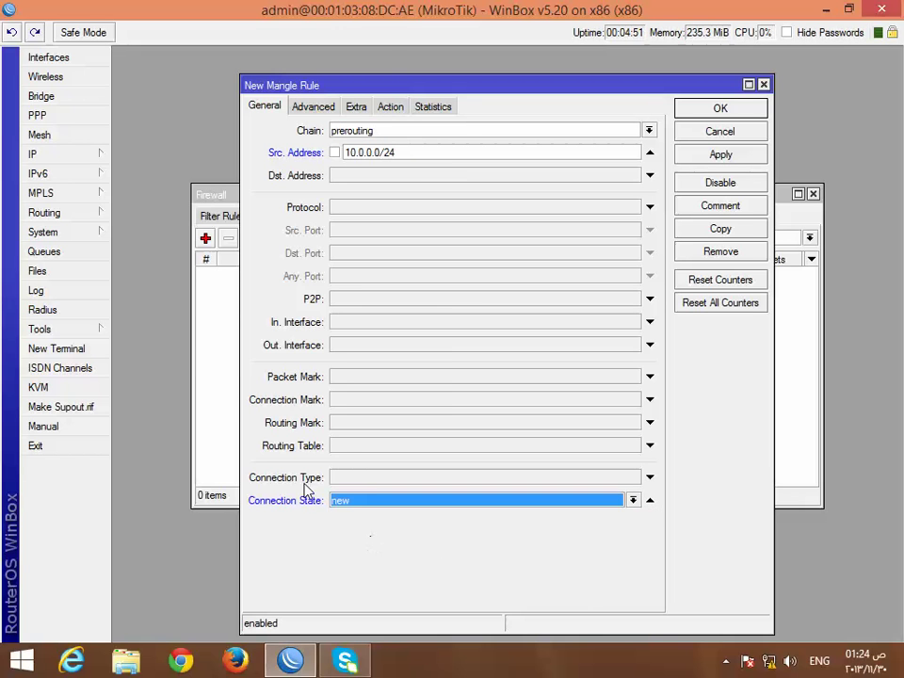
click(388, 109)
click(398, 132)
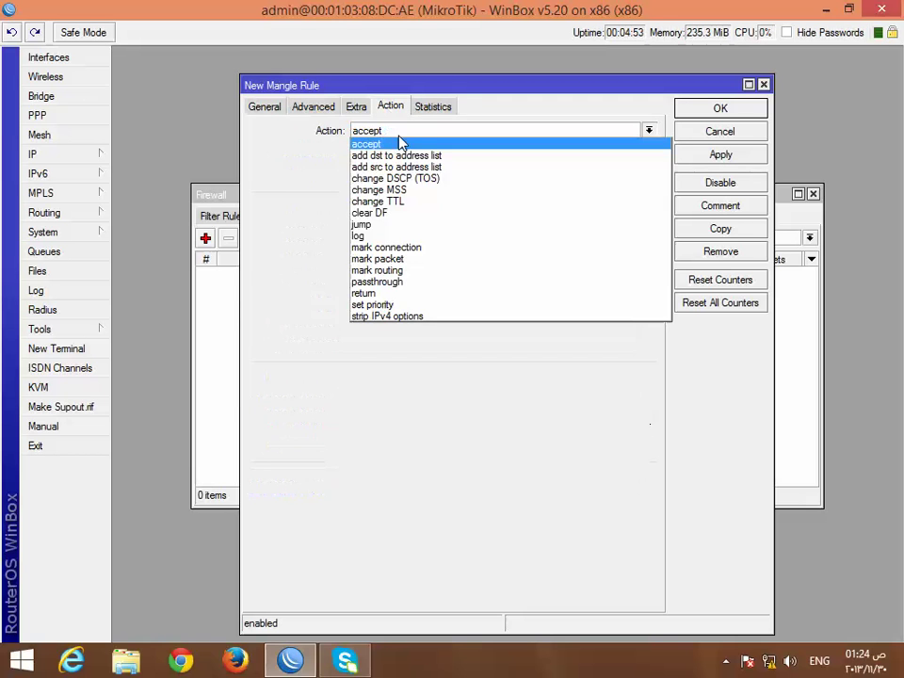
click(395, 247)
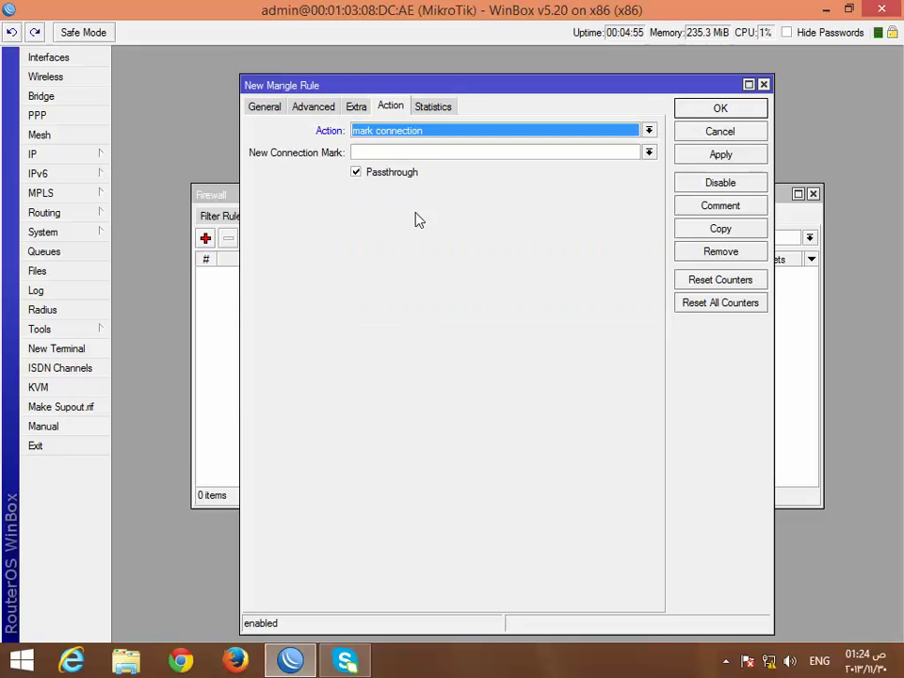
click(429, 153)
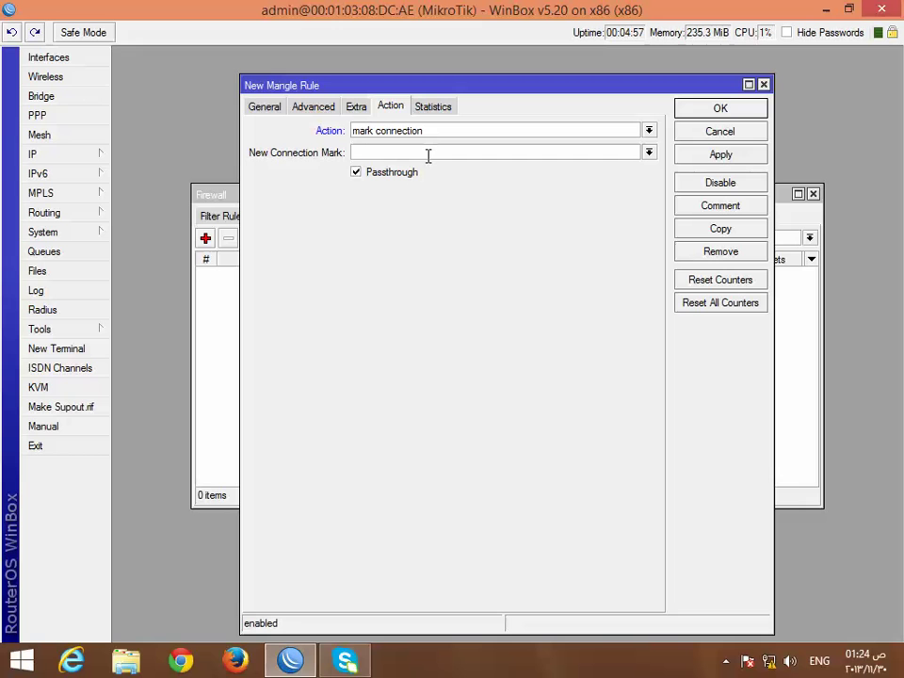
text(W)
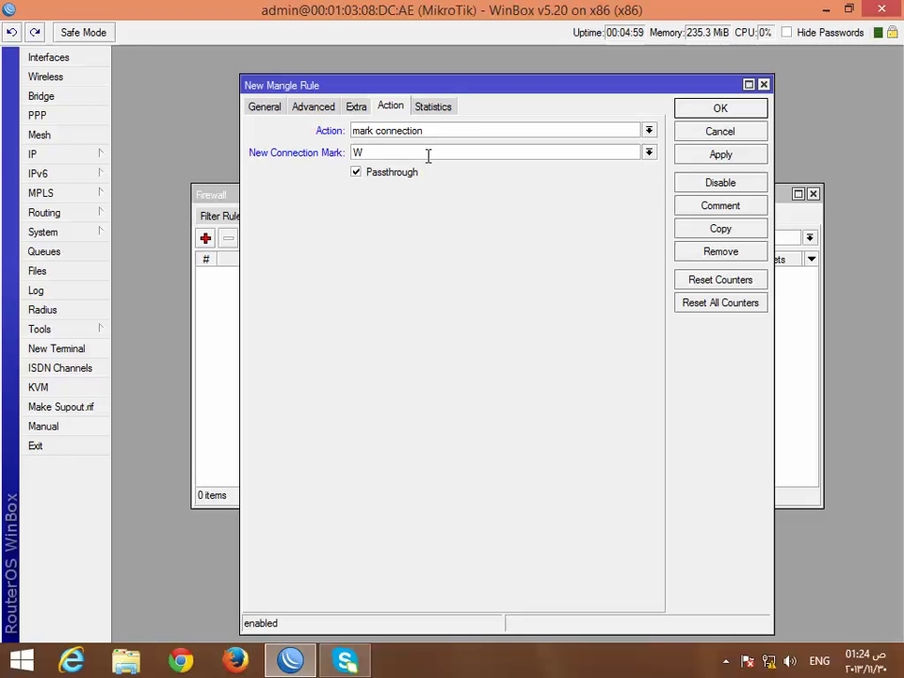
text(_1)
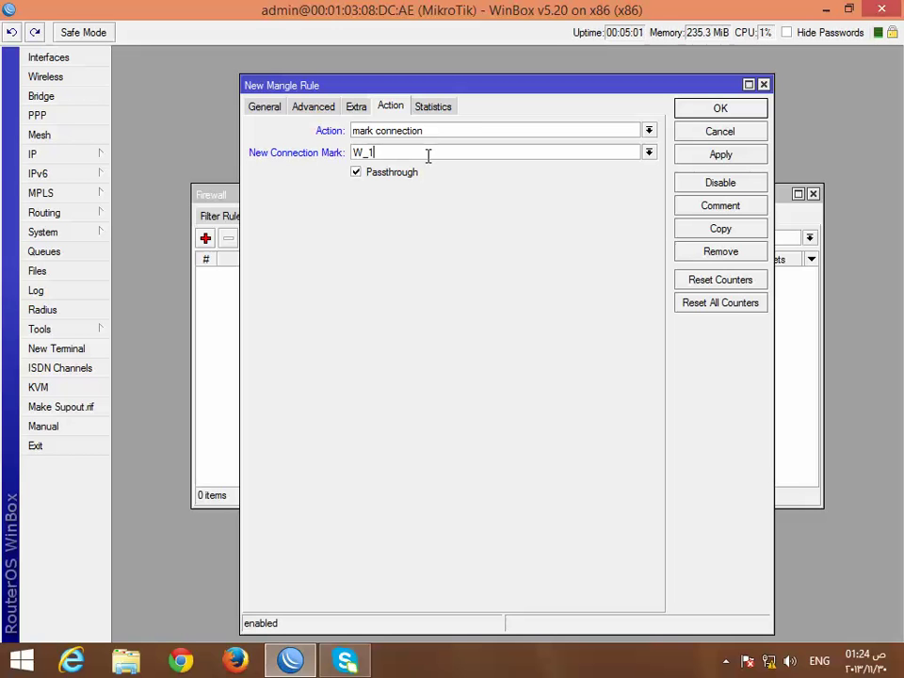
- Set the rule's Nth matcher to every 2, packet 1, and save the mangle rule
click(356, 108)
click(298, 182)
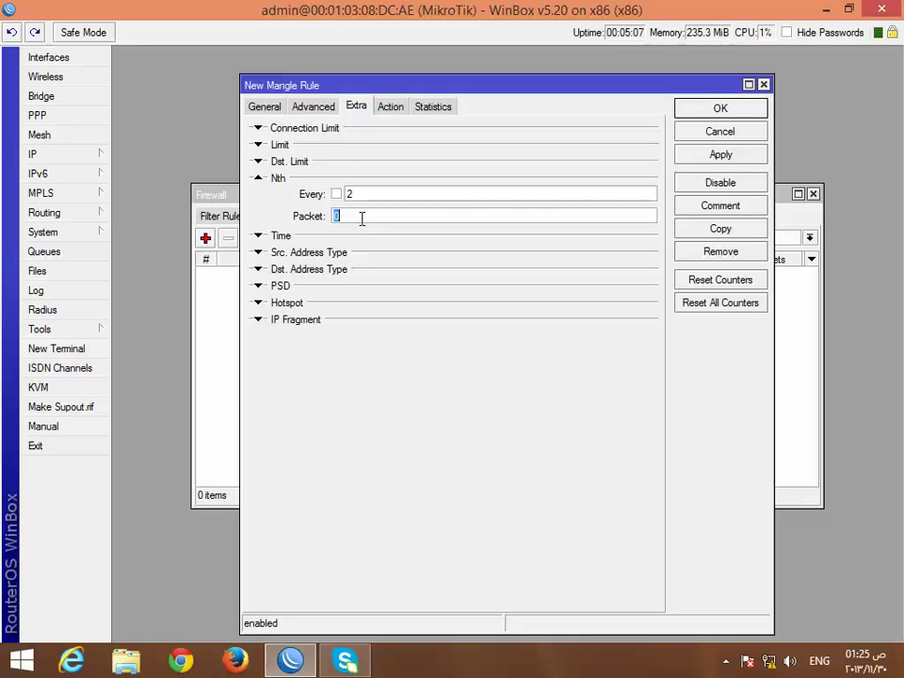
text(1)
click(699, 154)
click(701, 109)
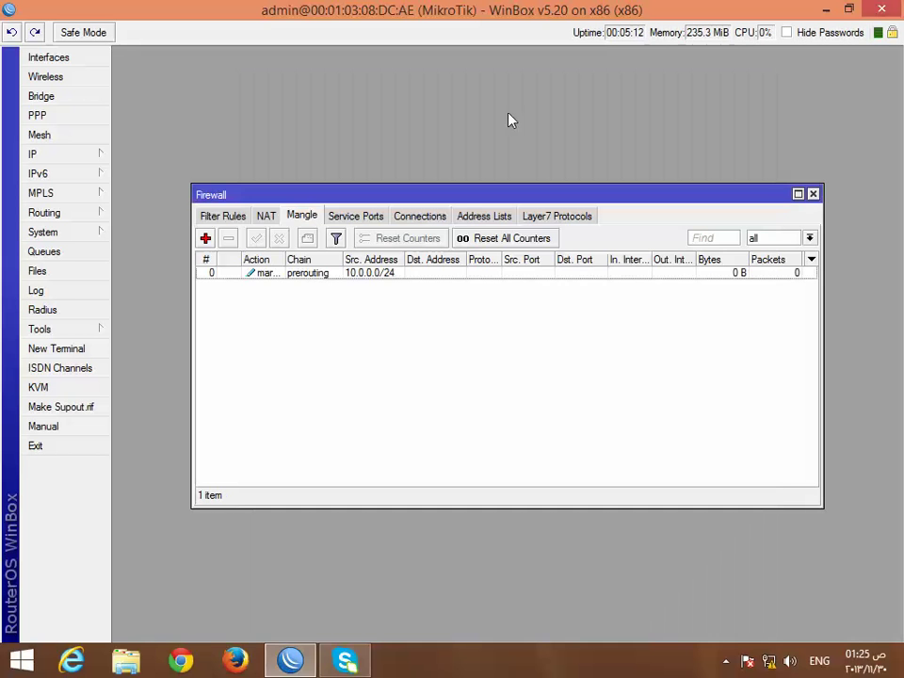
- Start a second mangle rule in the prerouting chain with source address 10.0.0.0/24
click(205, 238)
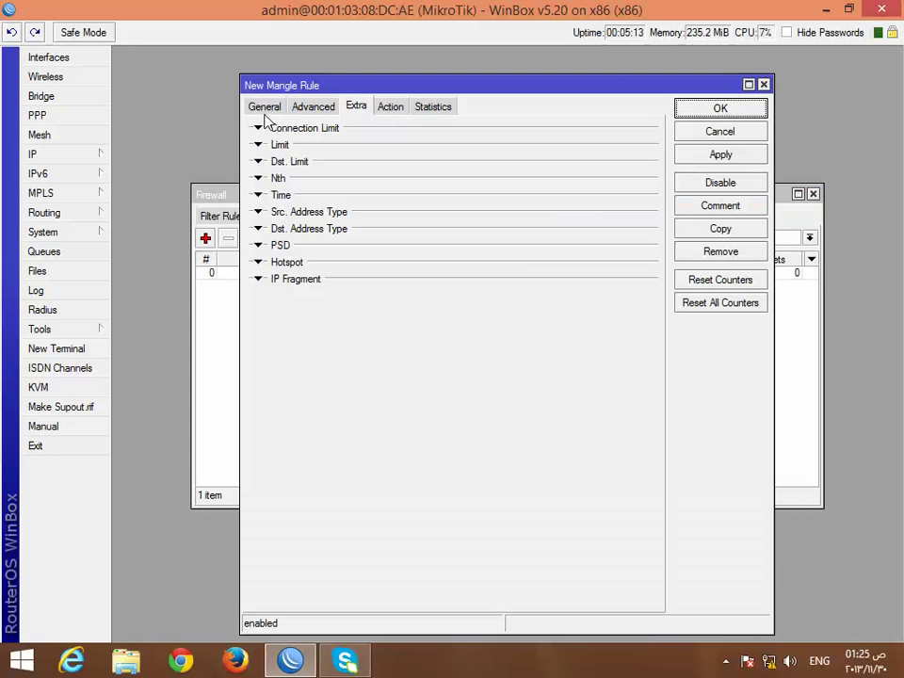
click(265, 107)
click(380, 154)
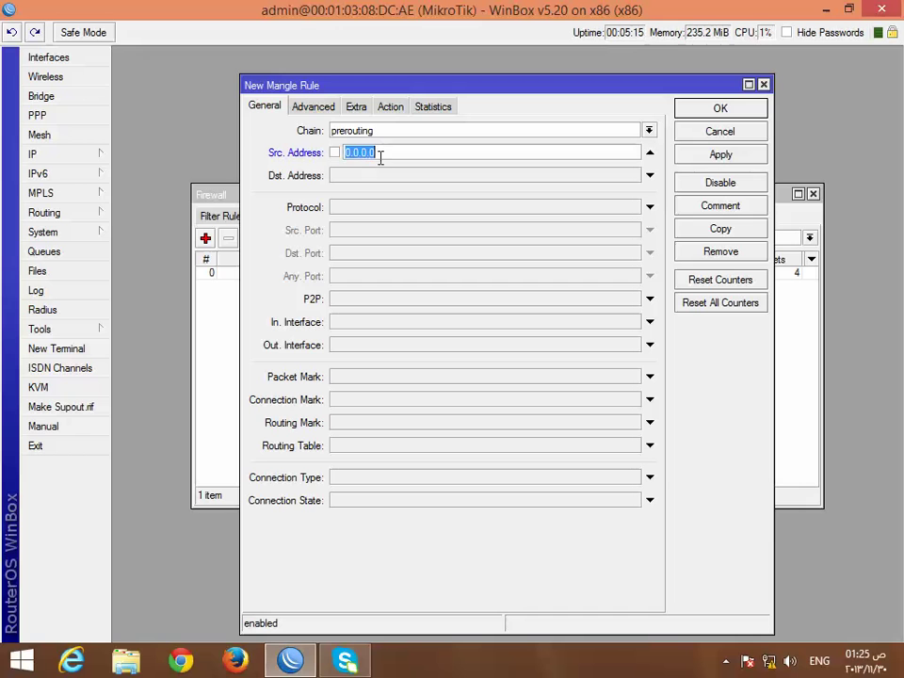
right_click(379, 156)
click(420, 208)
drag(478, 153, 127, 158)
key(Delete)
text(10.0.0.0)
key(super)
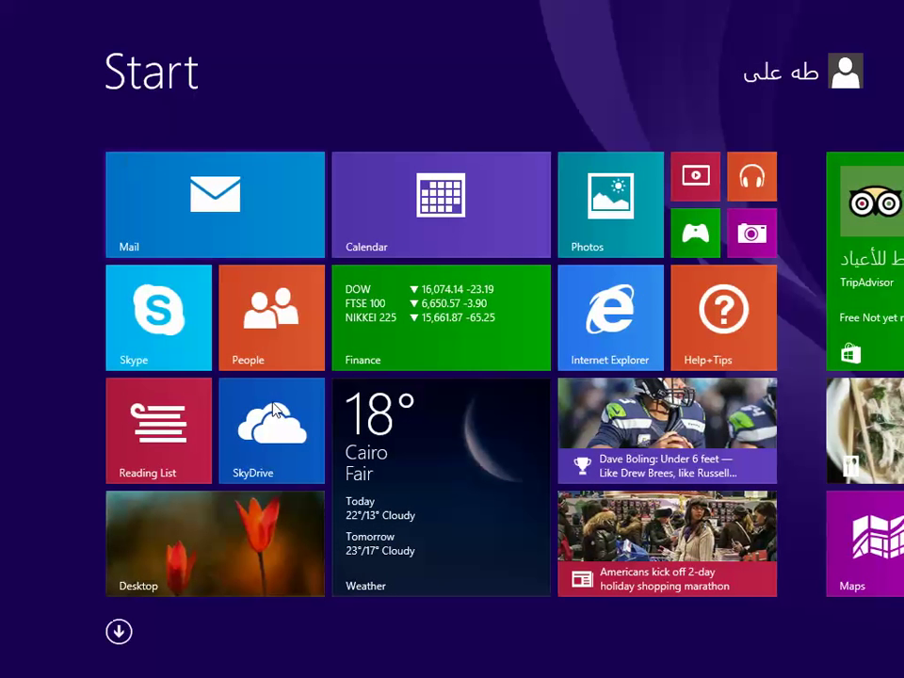
click(313, 521)
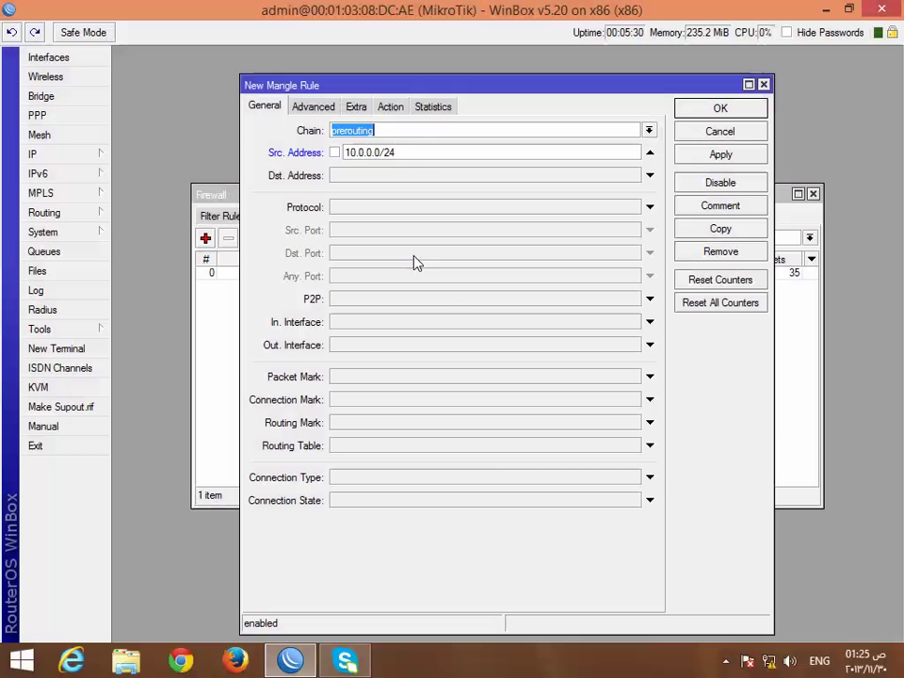
- Copy the second rule's source address 10.0.0.0/24 to the clipboard
click(425, 155)
drag(426, 156, 345, 153)
right_click(373, 156)
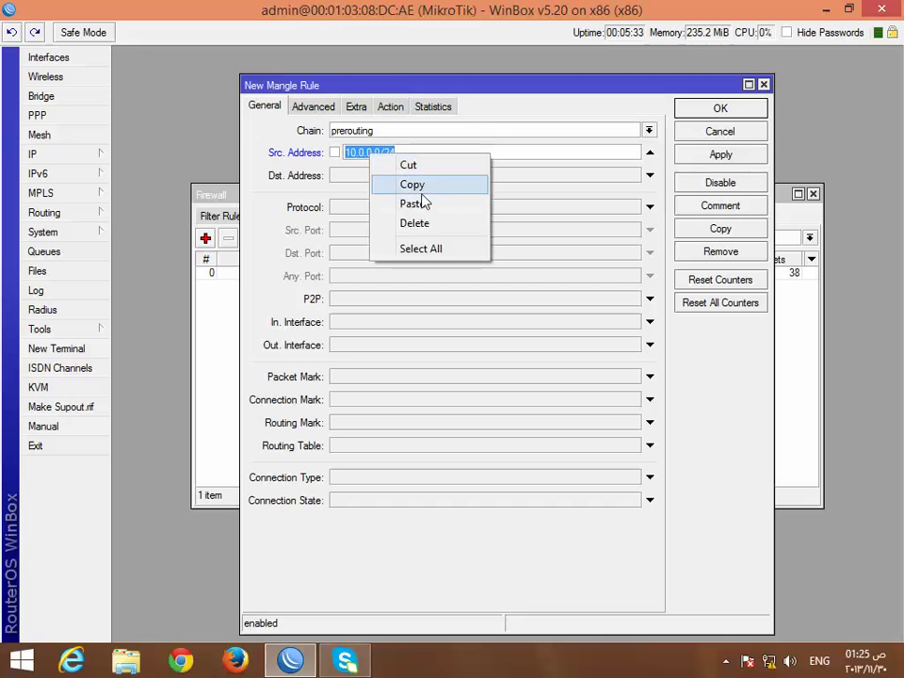
click(420, 188)
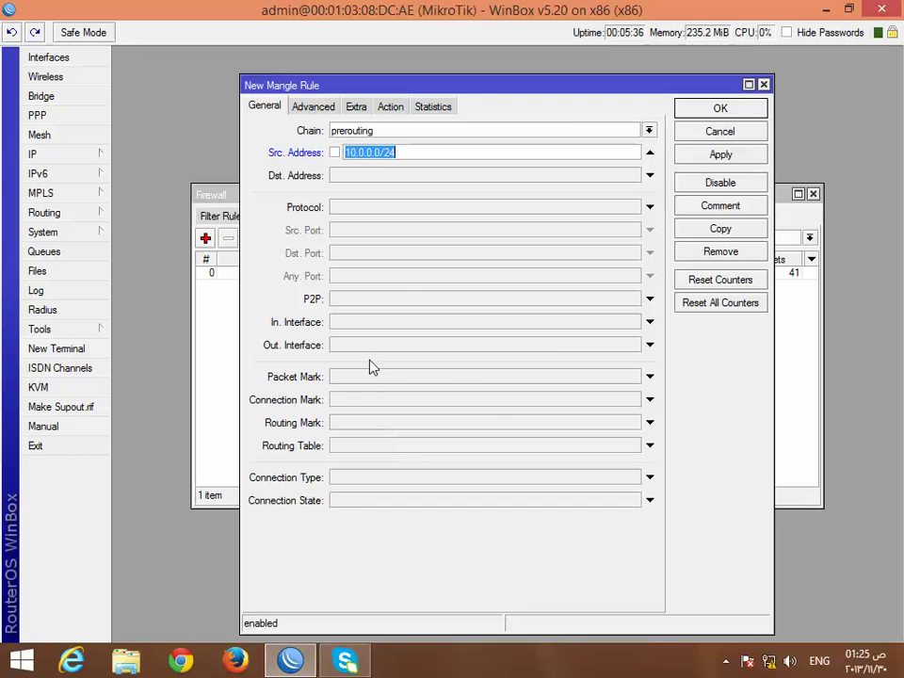
- Set the second mangle rule to match connection mark W_1
click(371, 403)
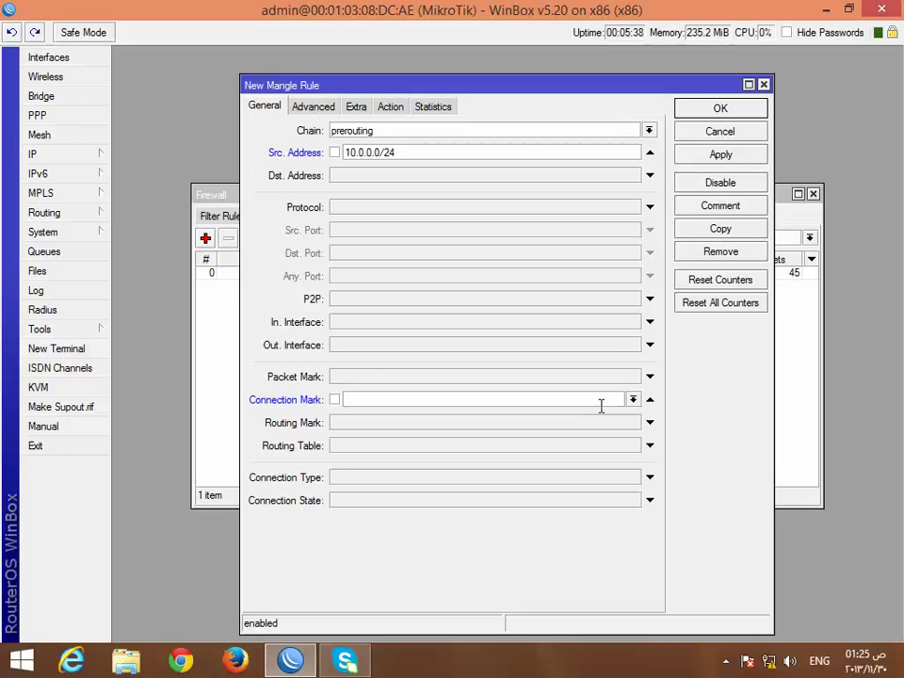
click(633, 399)
click(460, 411)
- Set the rule's action to mark routing with new routing mark R_1 and save the mangle rule
click(401, 110)
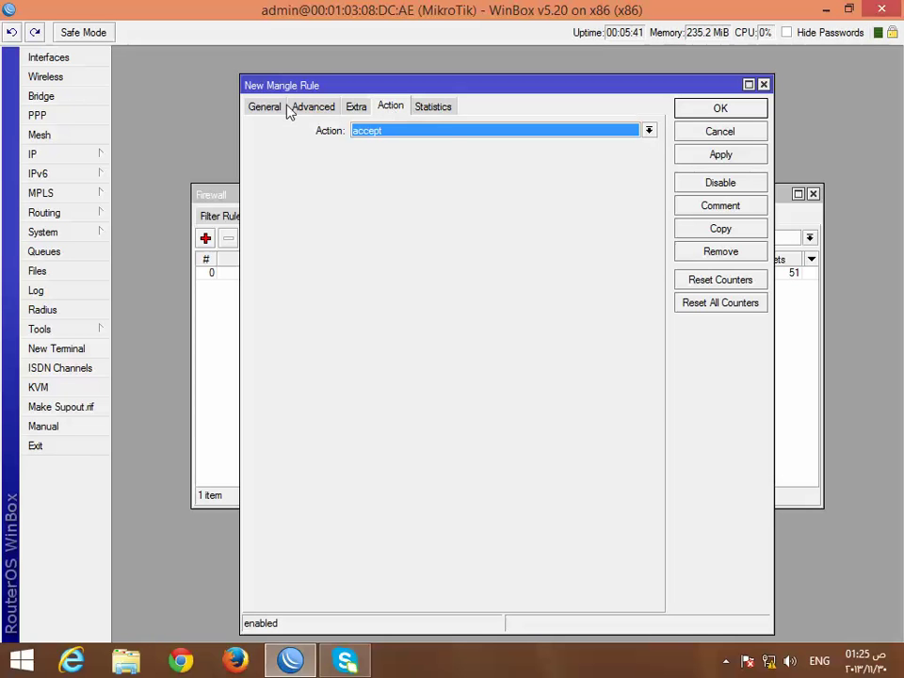
click(457, 130)
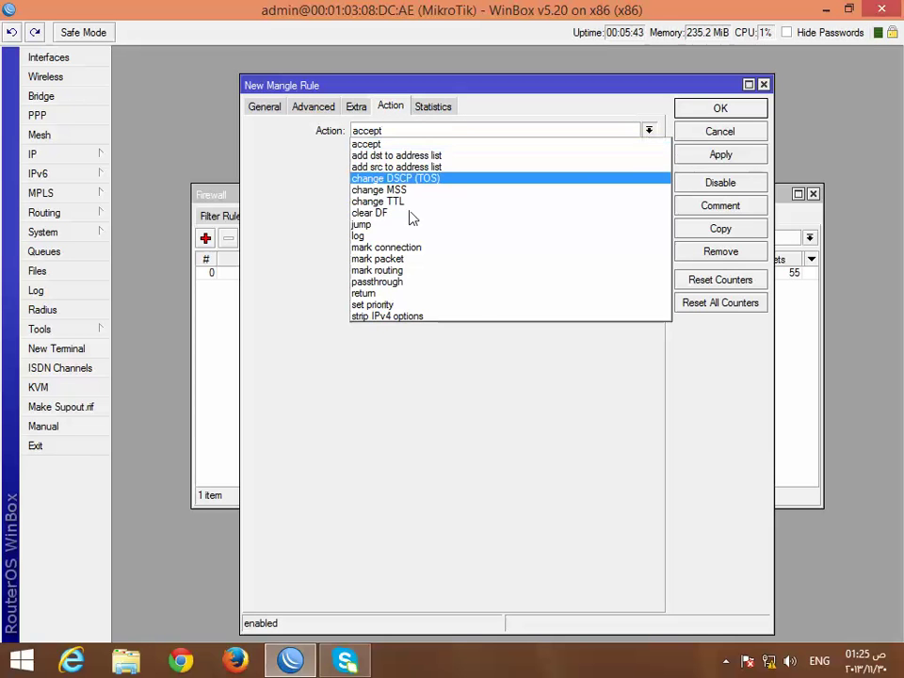
click(424, 270)
click(387, 152)
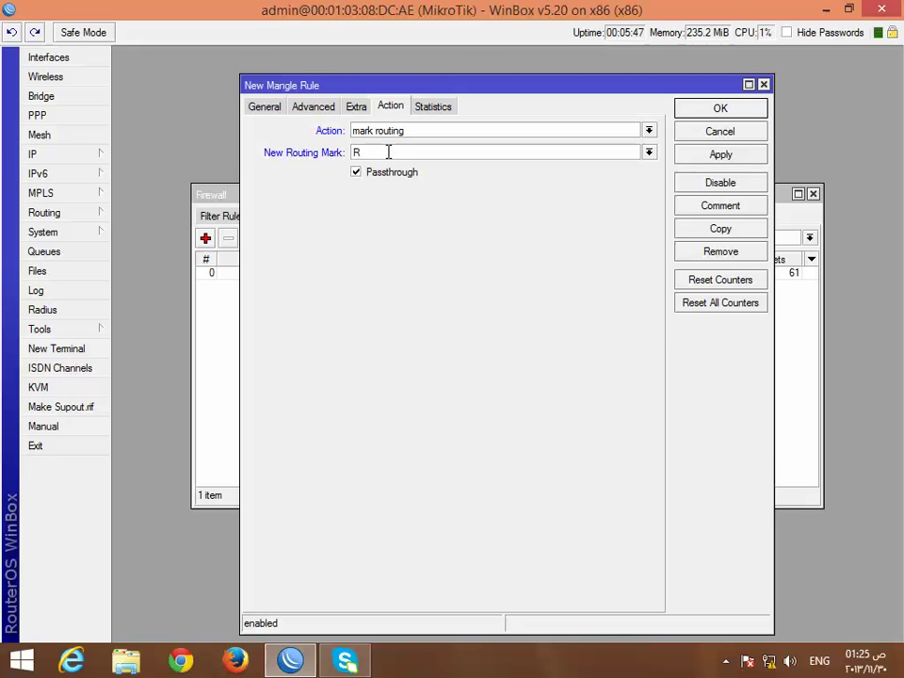
text(R_1)
click(264, 106)
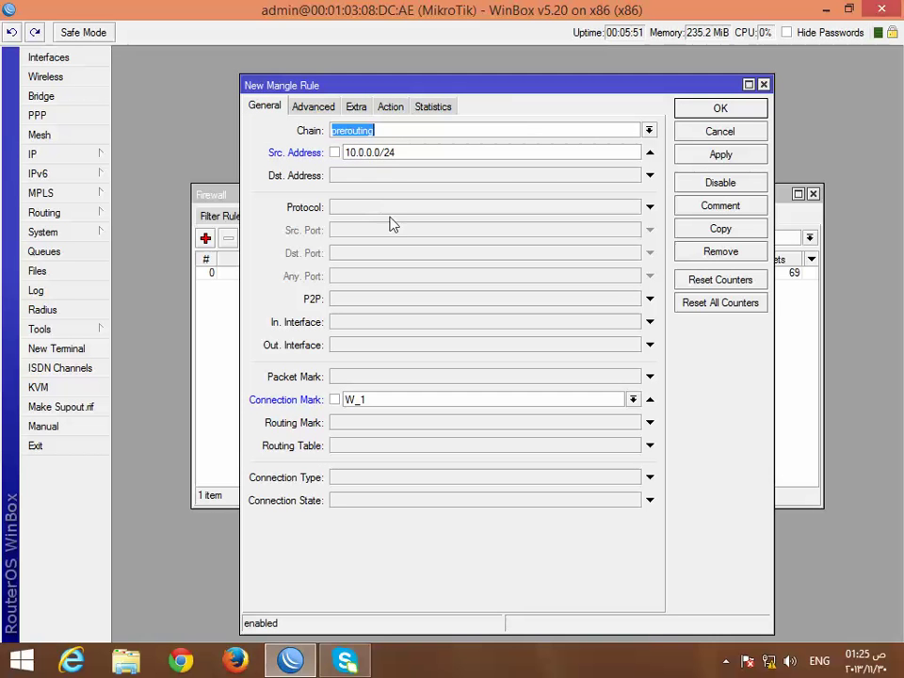
click(692, 155)
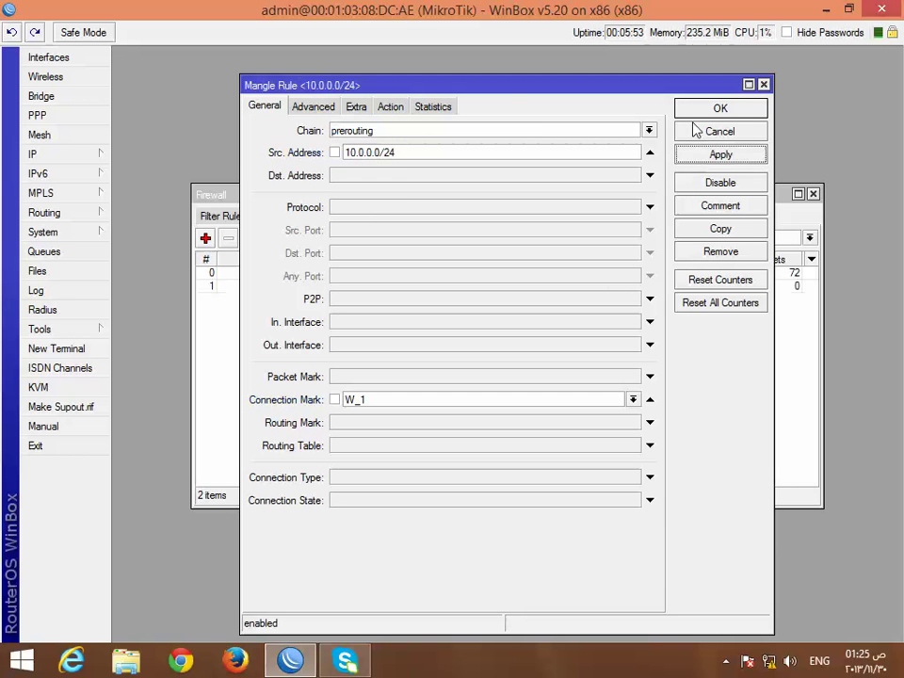
click(702, 109)
- Start a third mangle rule in the prerouting chain with pasted source address 10.0.0.0/24 and connection state new
click(206, 238)
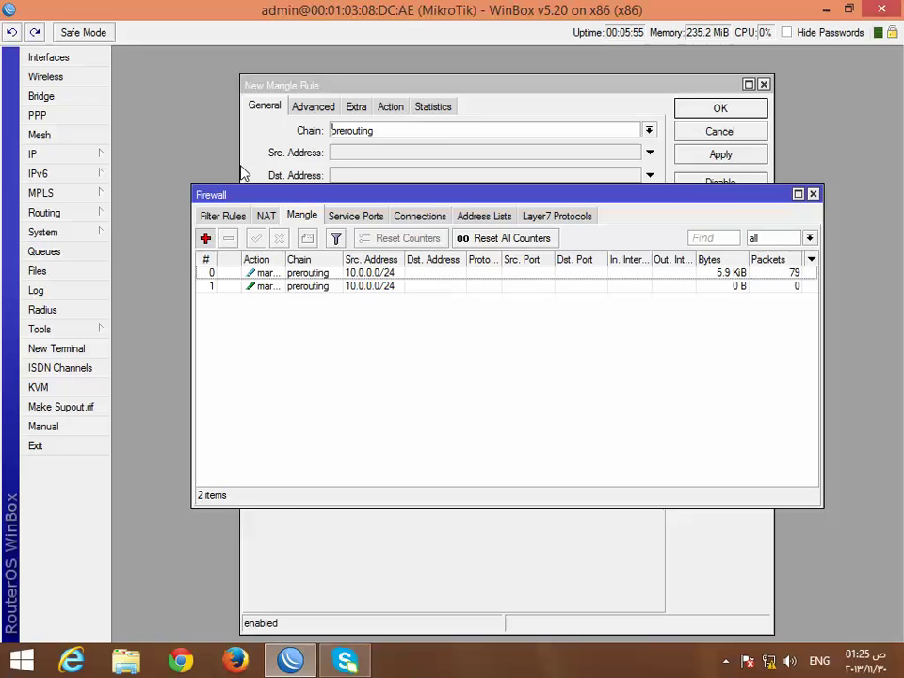
click(392, 157)
right_click(393, 156)
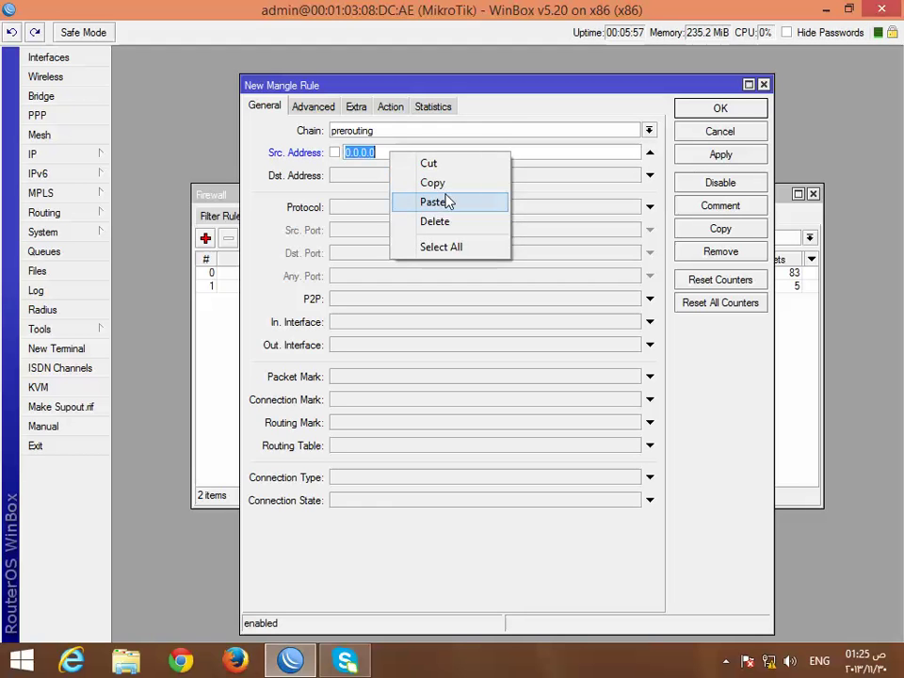
click(447, 200)
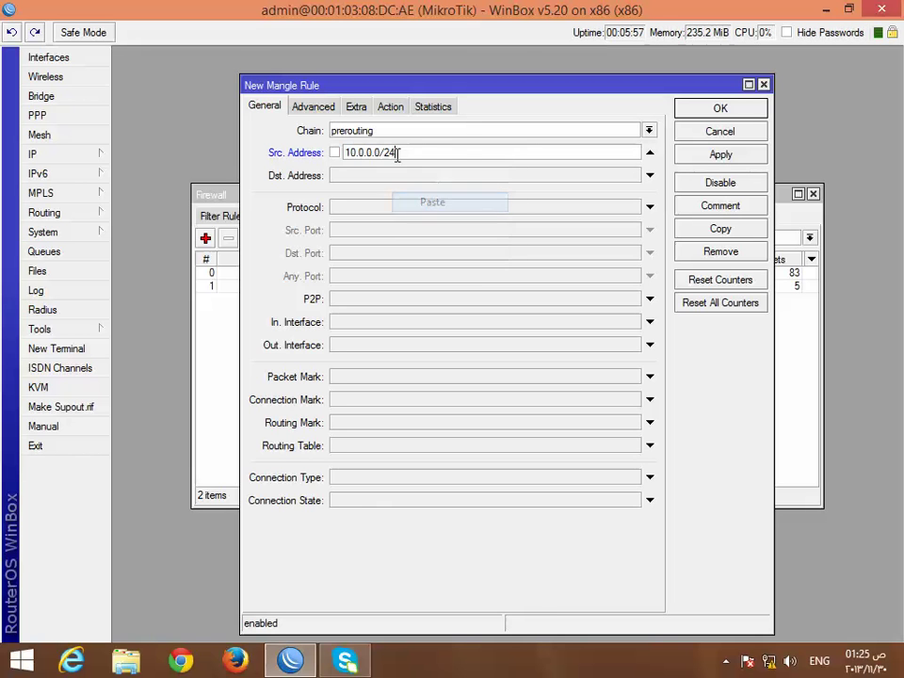
click(412, 505)
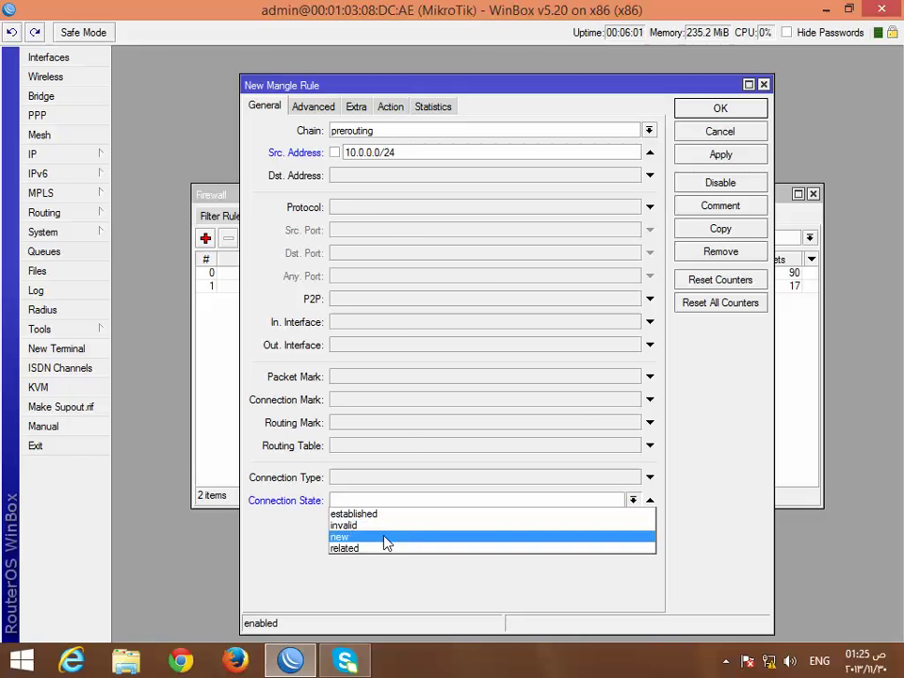
click(386, 535)
- Set the third rule's Nth matcher to every 2, packet 2
click(356, 109)
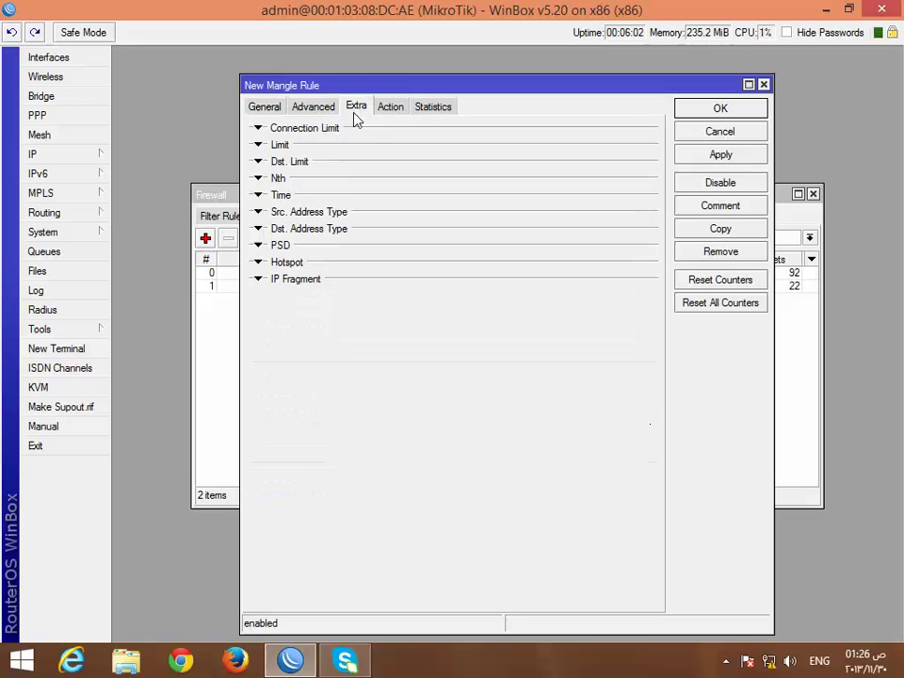
click(287, 181)
click(382, 216)
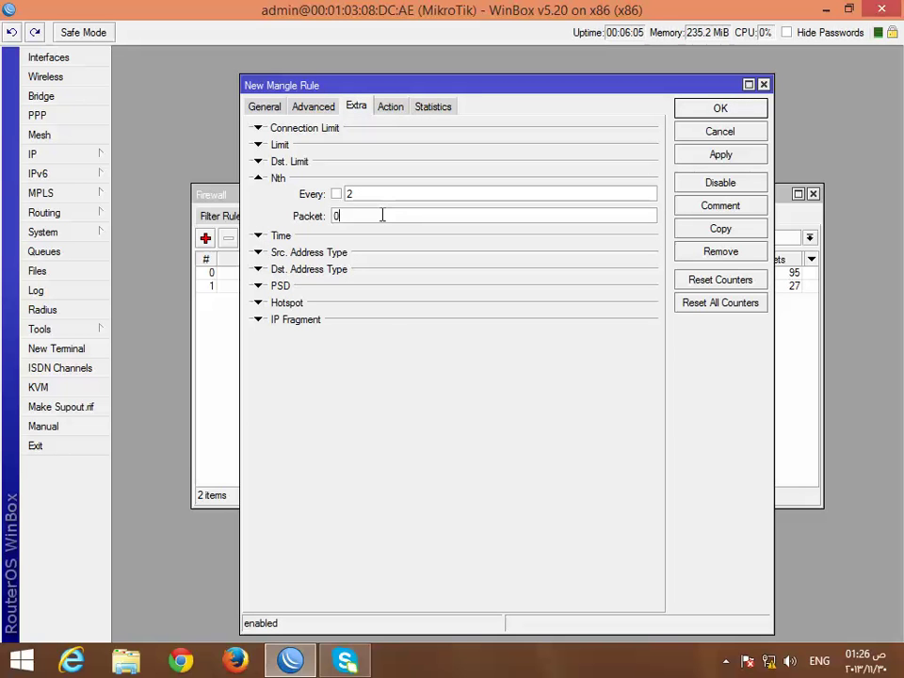
text(2)
- Set the third rule's action to mark connection with new connection mark W_2 and save the mangle rule
click(390, 107)
click(383, 130)
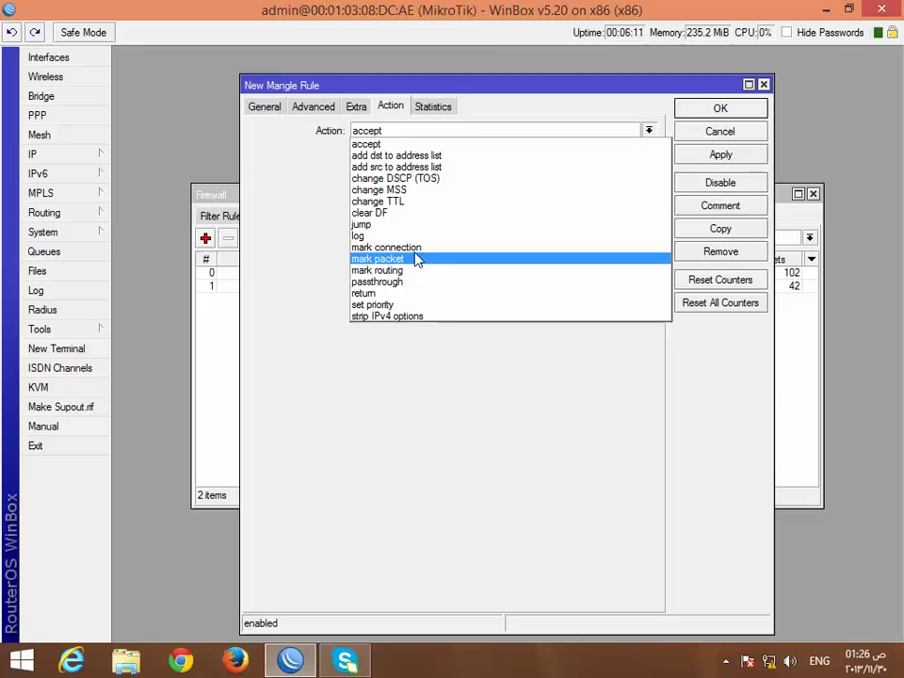
click(414, 248)
click(393, 153)
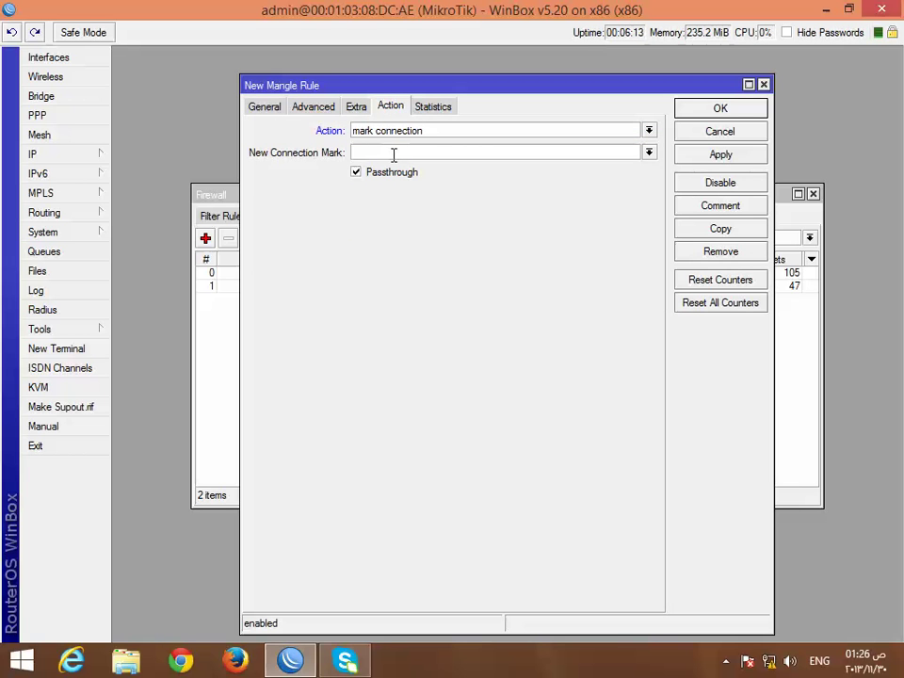
text(W_2)
click(711, 158)
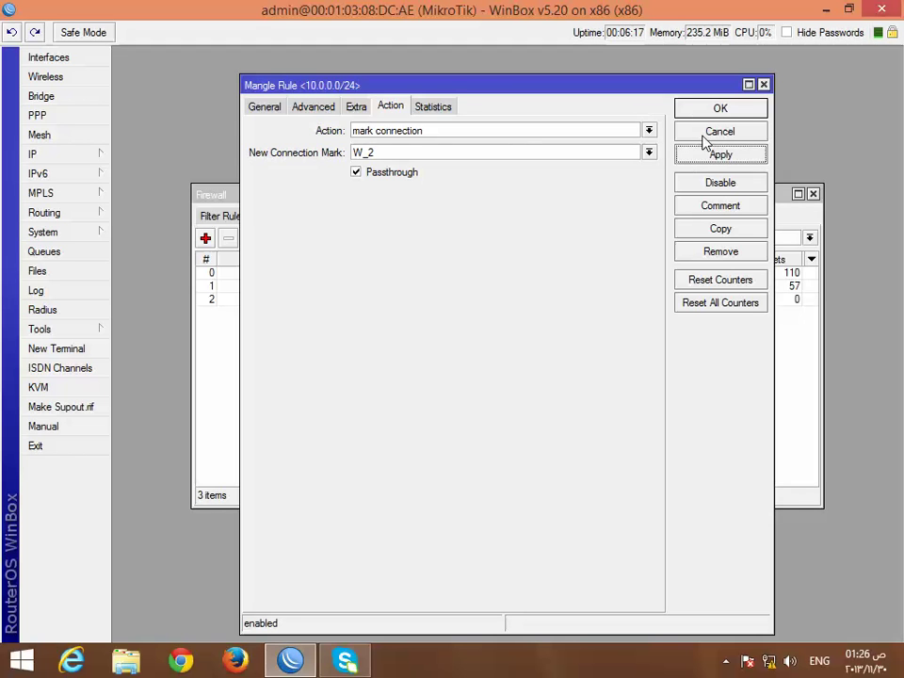
click(720, 132)
- Start a fourth mangle rule in the prerouting chain with pasted source address 10.0.0.0/24 and connection mark W_2
click(205, 238)
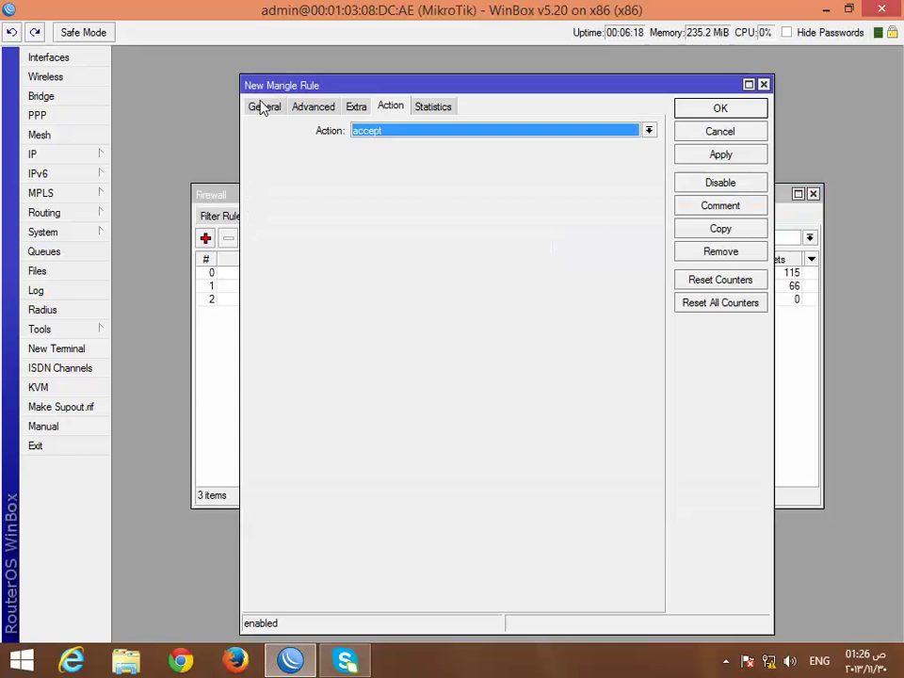
click(262, 105)
click(369, 153)
right_click(369, 156)
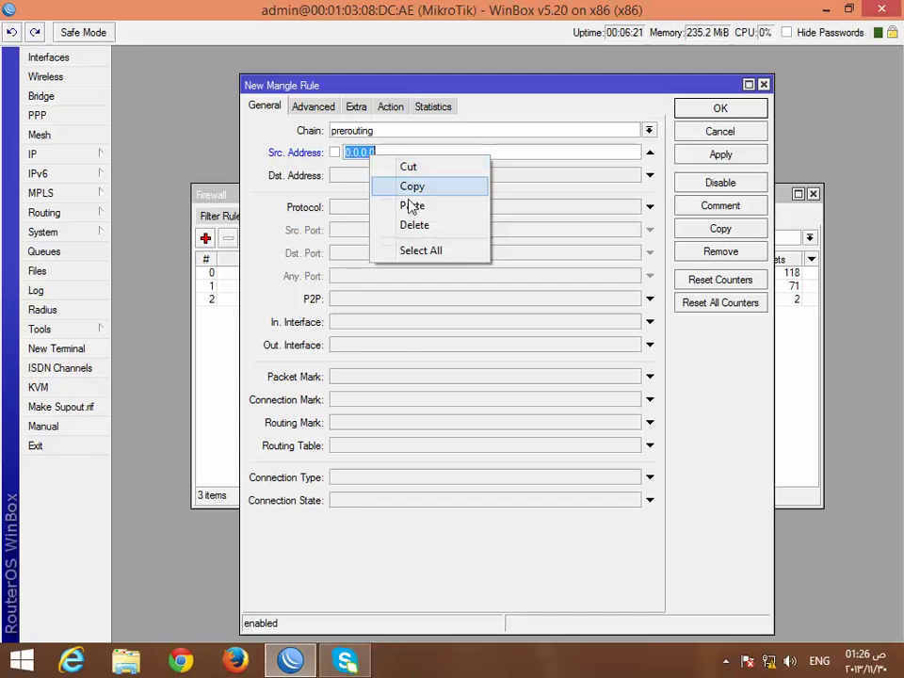
click(412, 206)
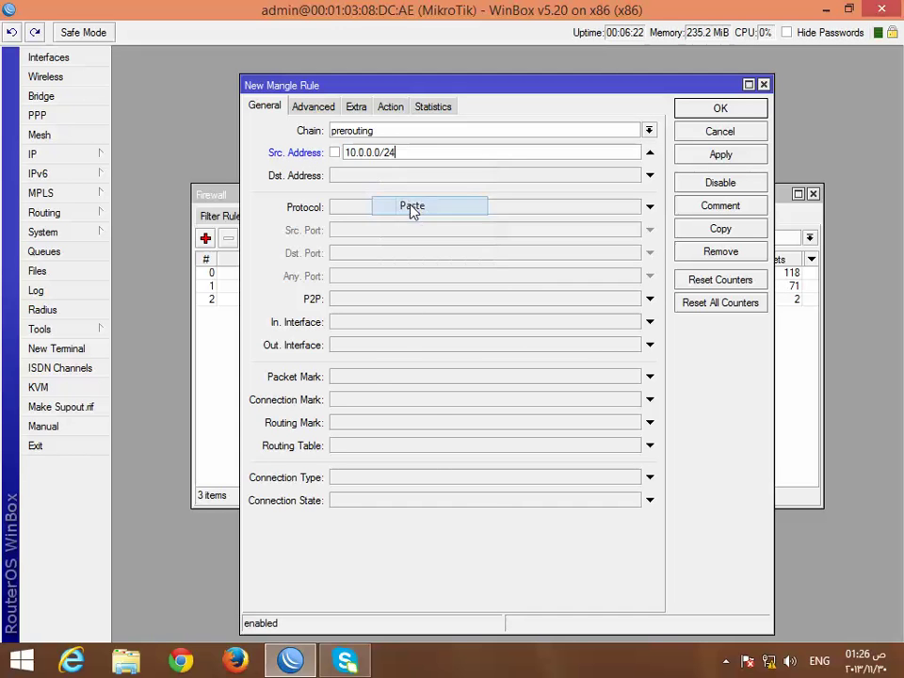
click(378, 402)
click(631, 399)
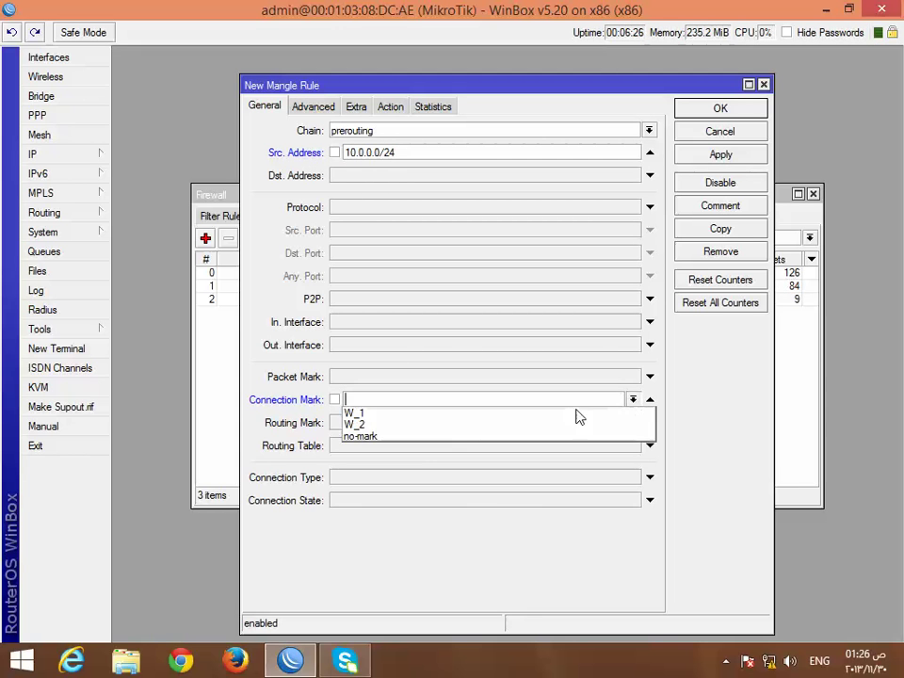
click(463, 424)
- Set the fourth rule's action to mark routing with new routing mark R_2 and save the mangle rule
click(391, 107)
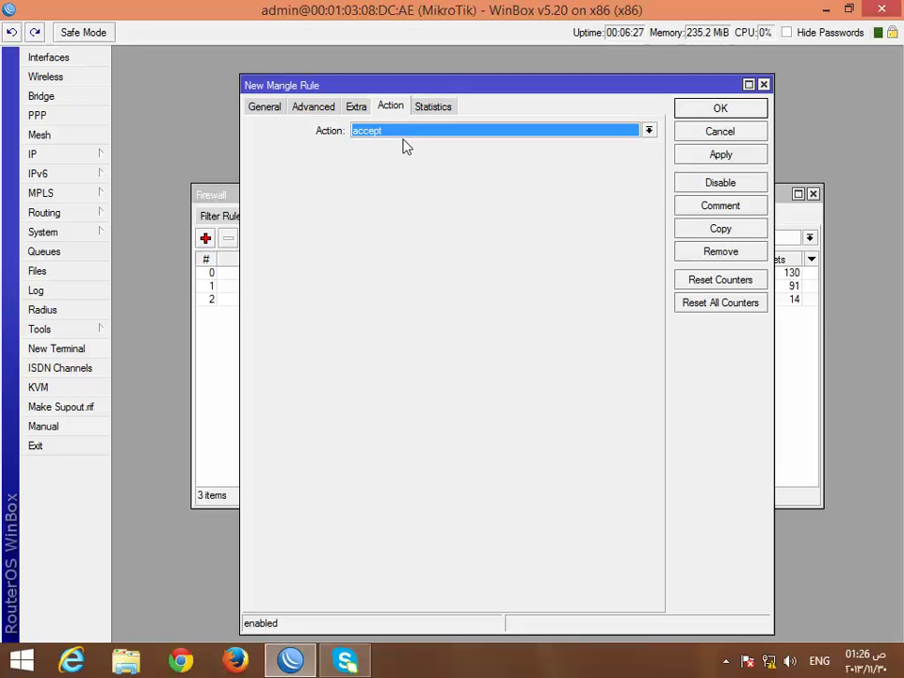
click(395, 131)
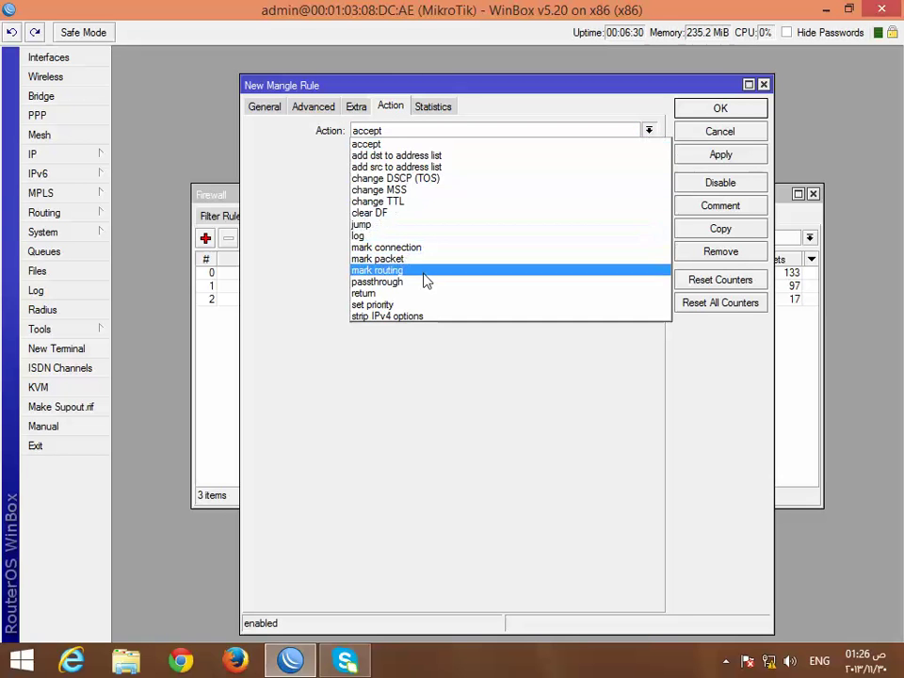
click(423, 266)
click(430, 151)
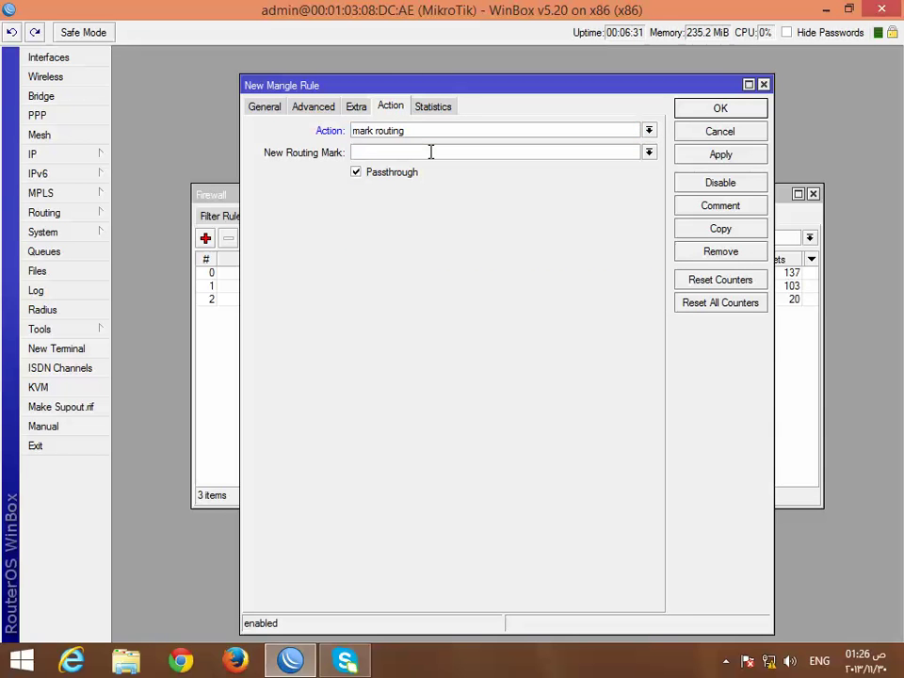
text(R_2)
click(722, 157)
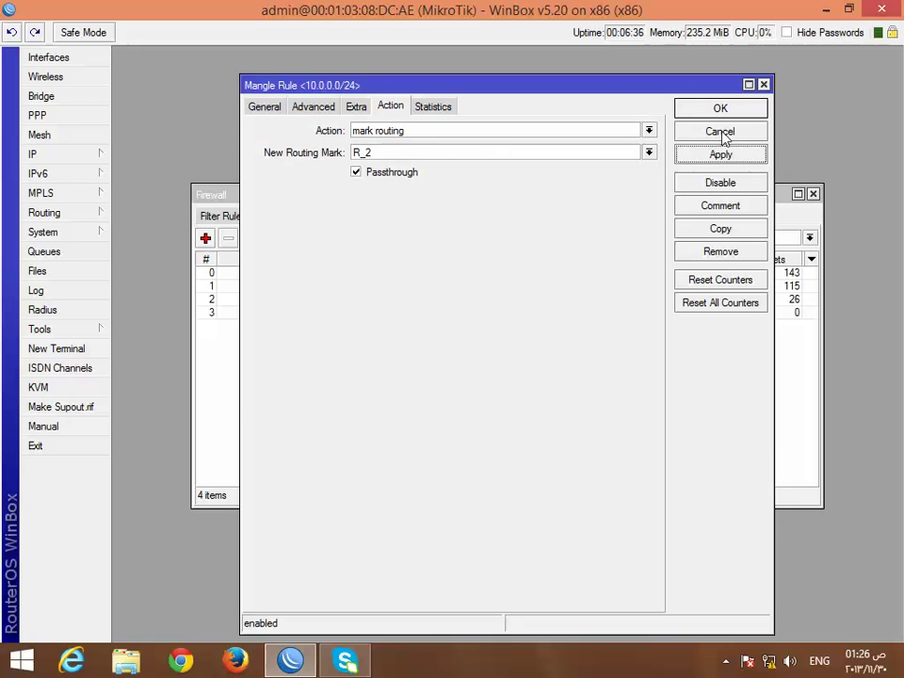
click(723, 129)
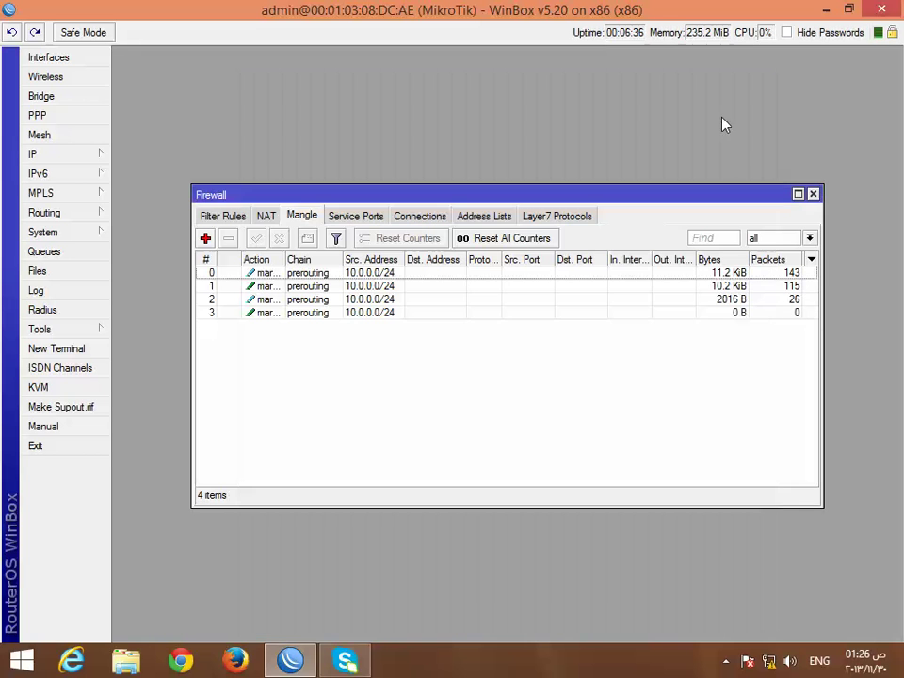
- Close the firewall window and start a new route in the IP route list
click(814, 195)
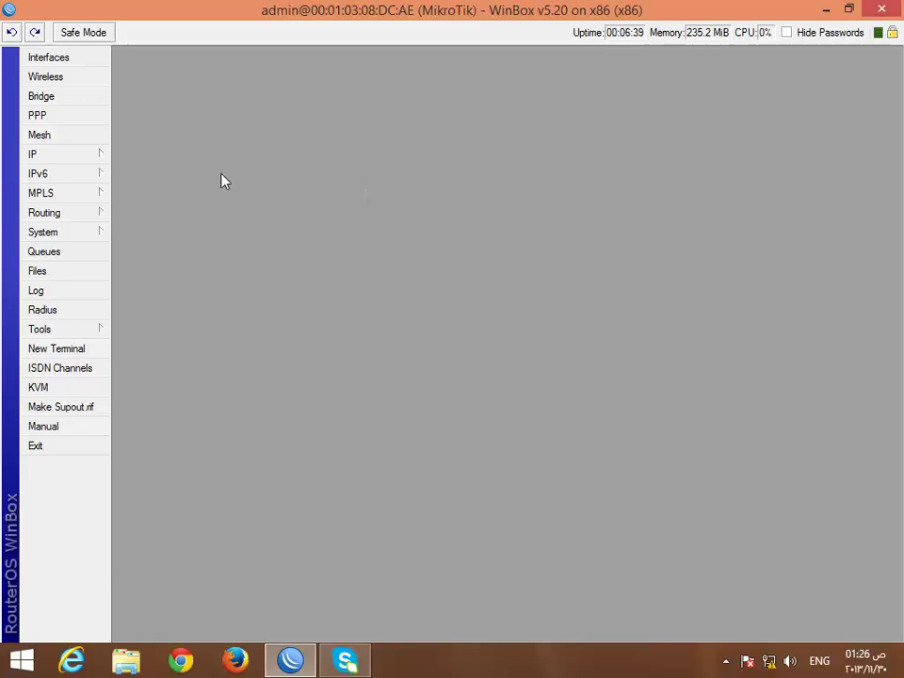
click(36, 155)
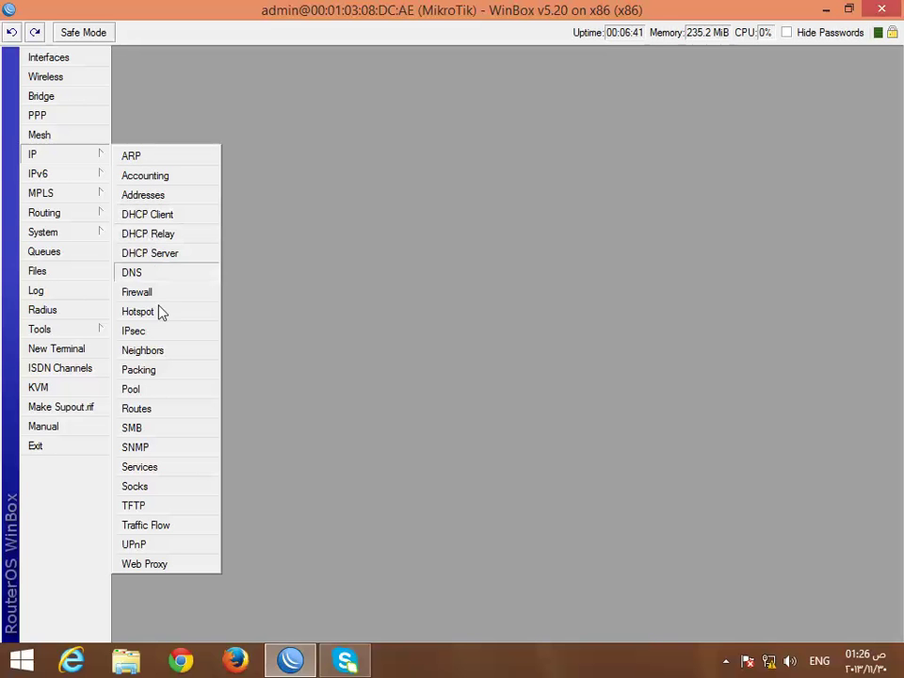
click(153, 408)
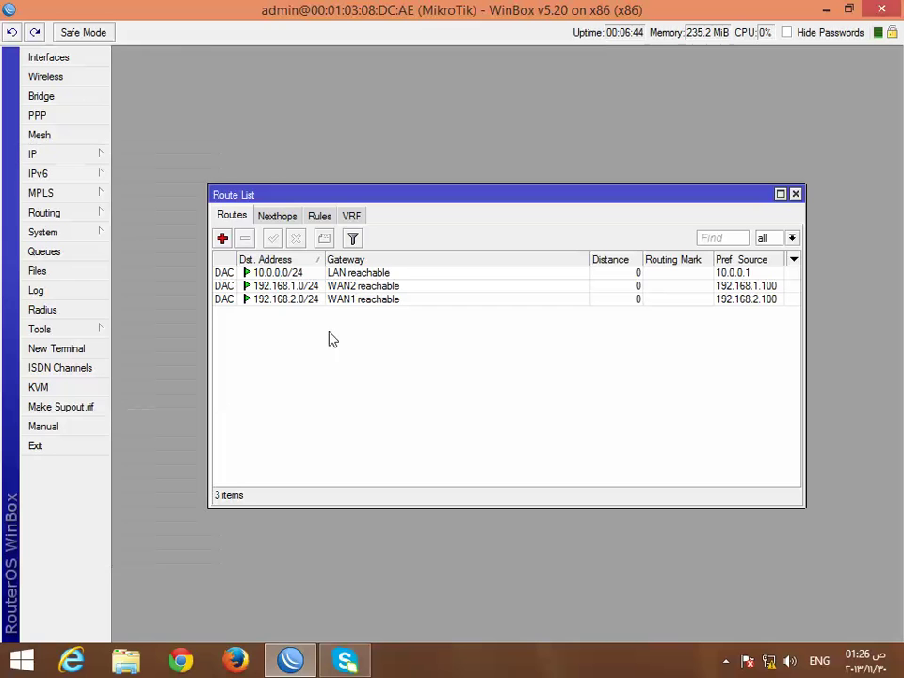
click(223, 239)
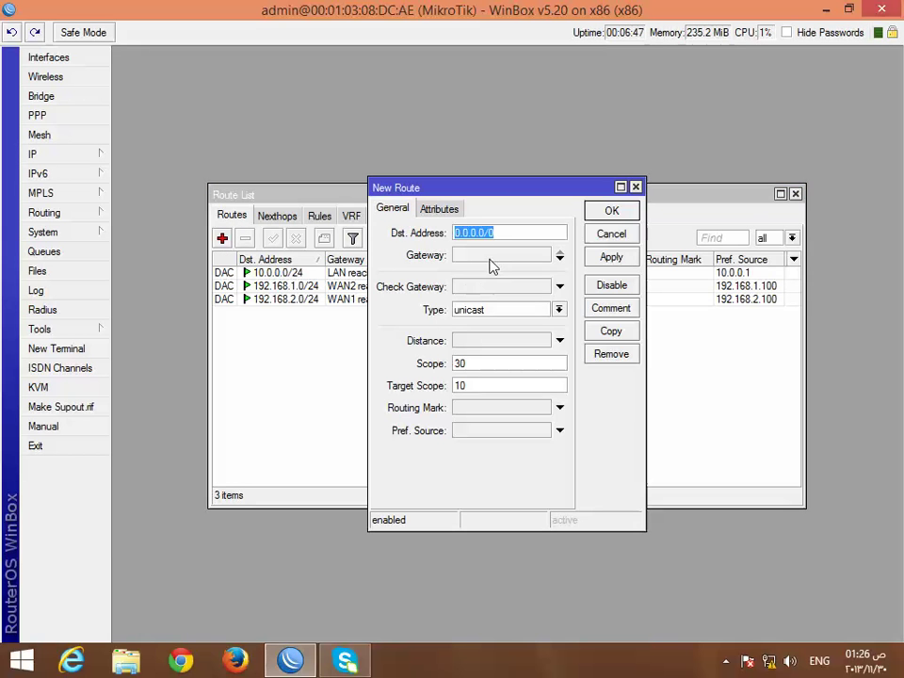
click(490, 258)
text(9)
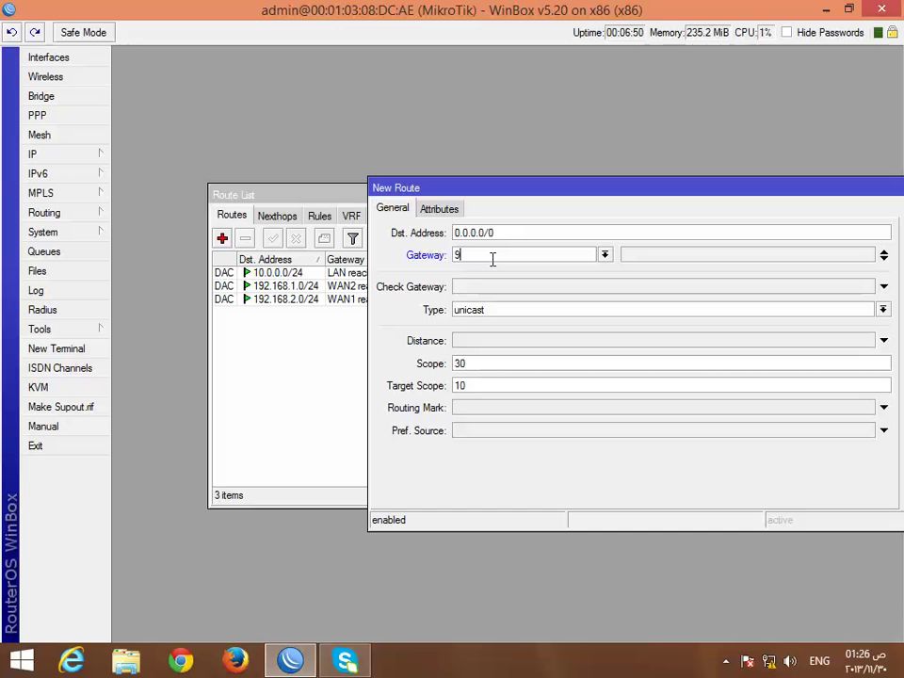
key(BackSpace)
key(BackSpace)
key(BackSpace)
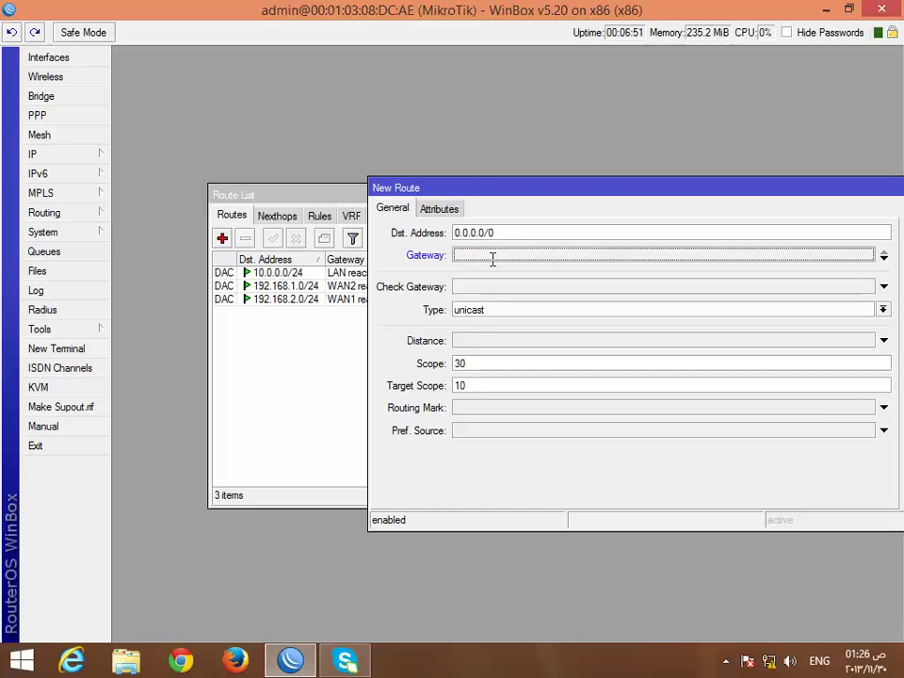
- Set the gateway of the new 0.0.0.0/0 route to 192.168.1.1 and save the route
key(ctrl+z)
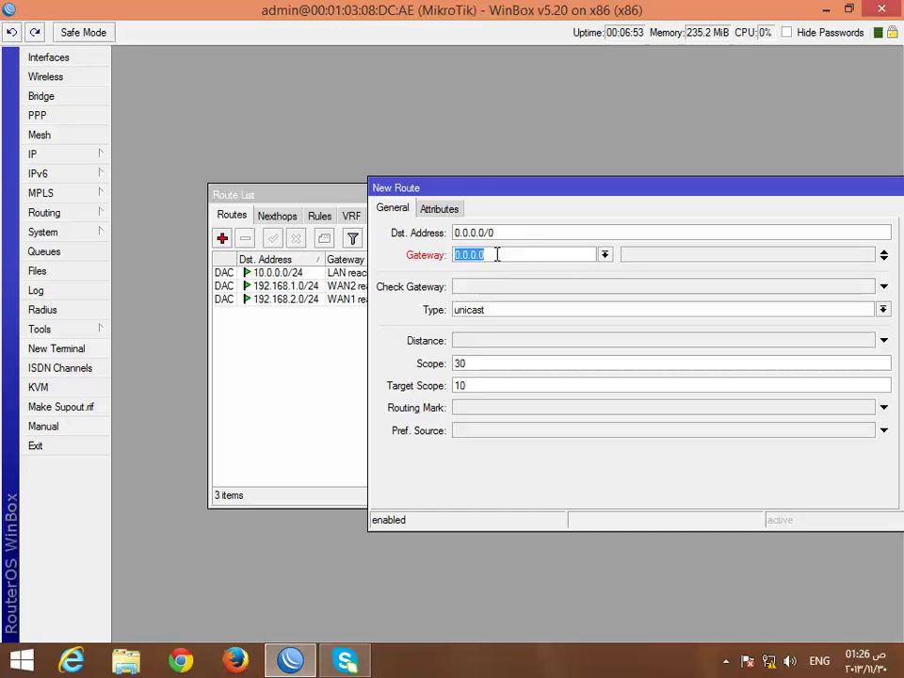
text(192.16)
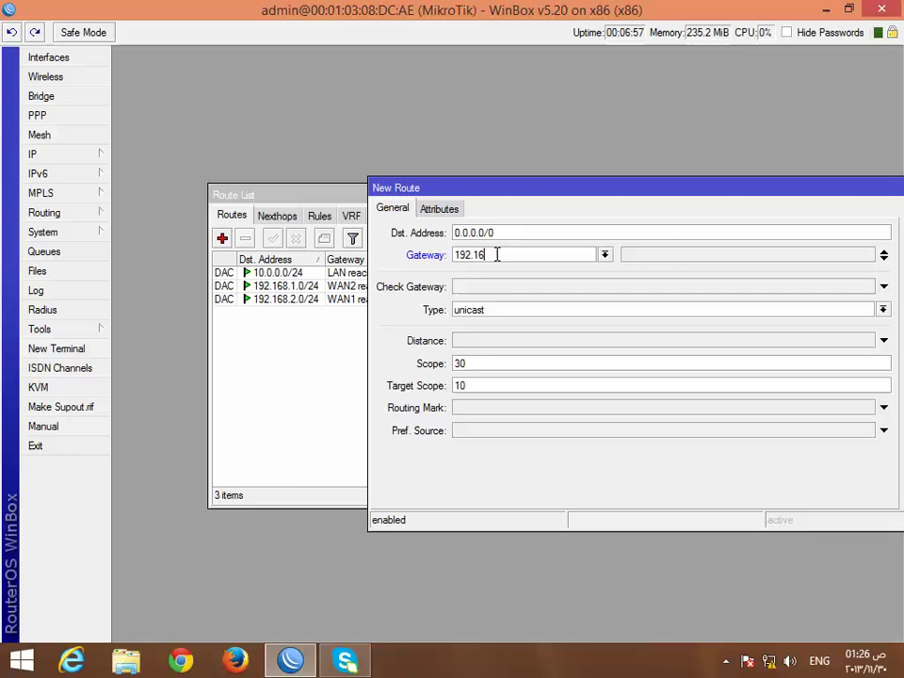
text(8.1)
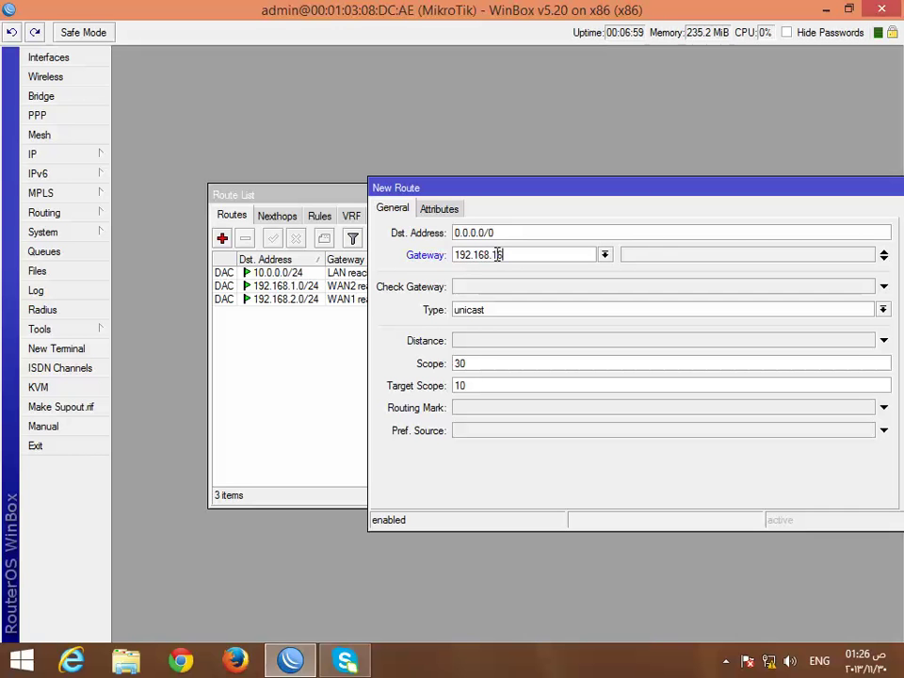
key(BackSpace)
key(BackSpace)
text(.1)
drag(542, 192, 396, 194)
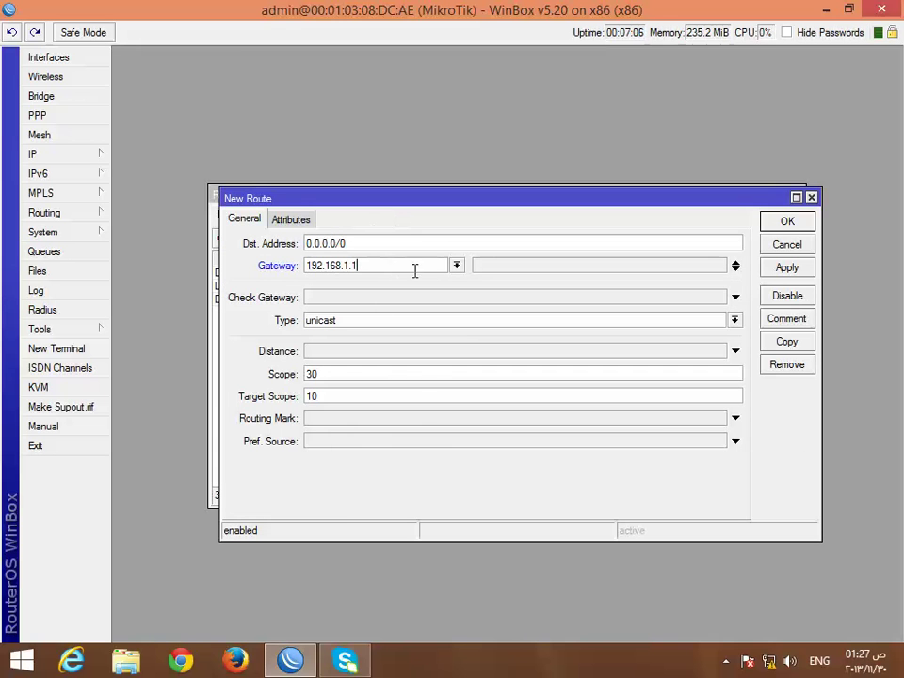
click(780, 268)
click(778, 247)
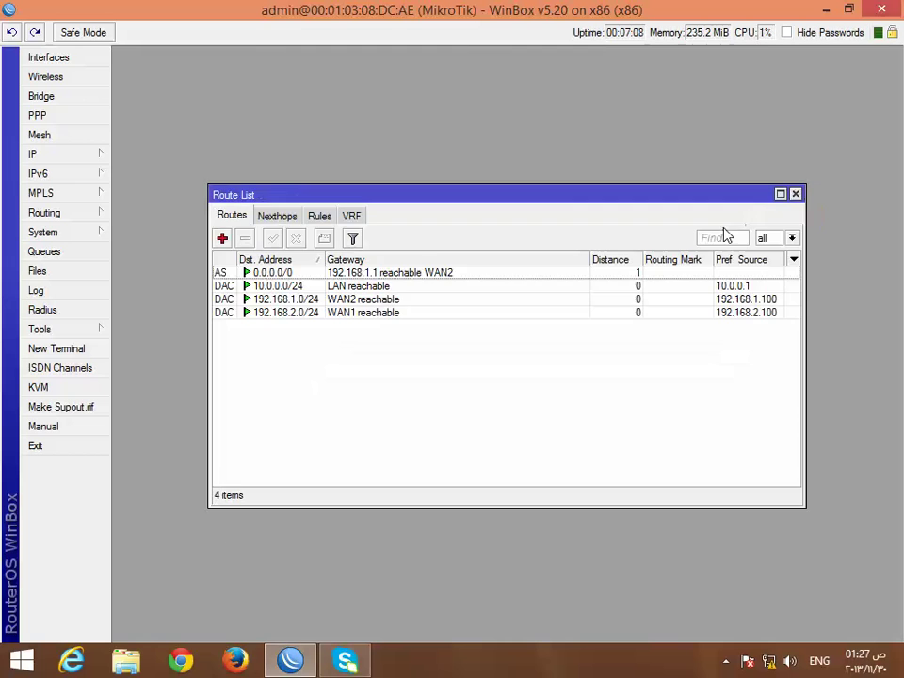
- Start a second 0.0.0.0/0 route in the route list with gateway 192.168.2.1
click(224, 237)
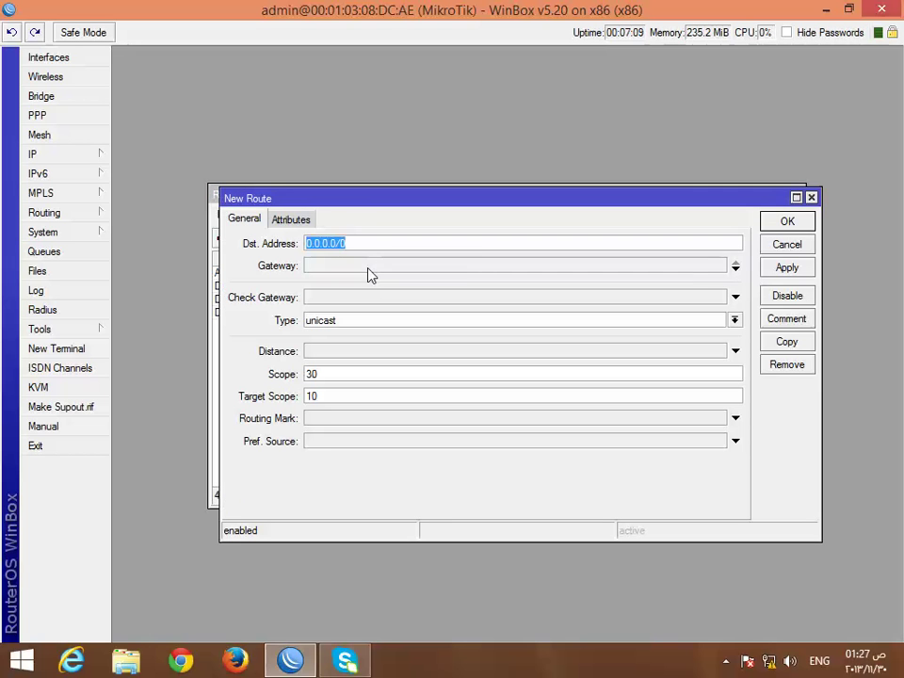
click(371, 270)
text(9)
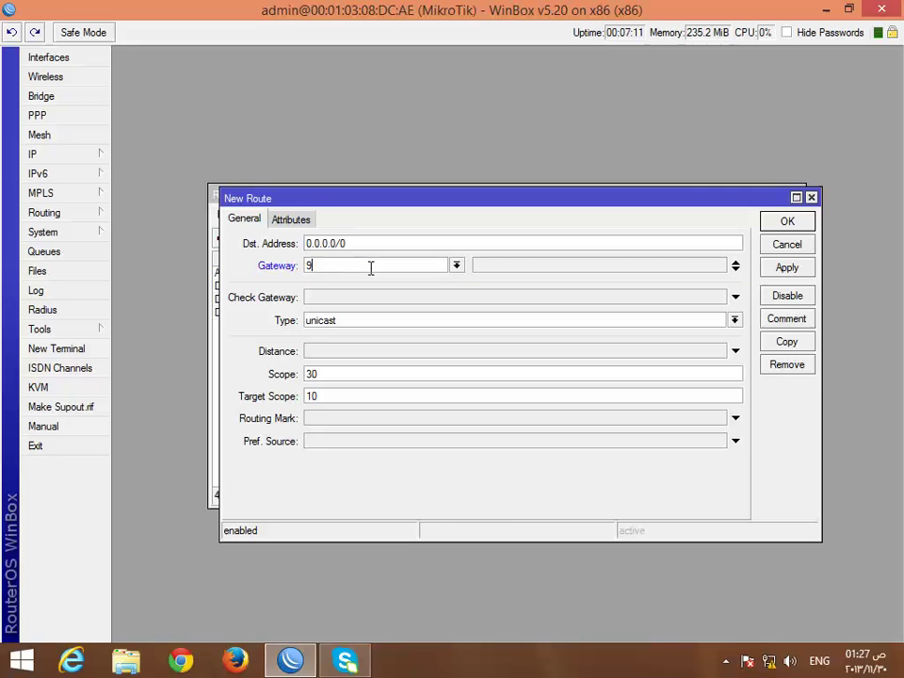
text(2)
key(BackSpace)
text(192.168.2.1)
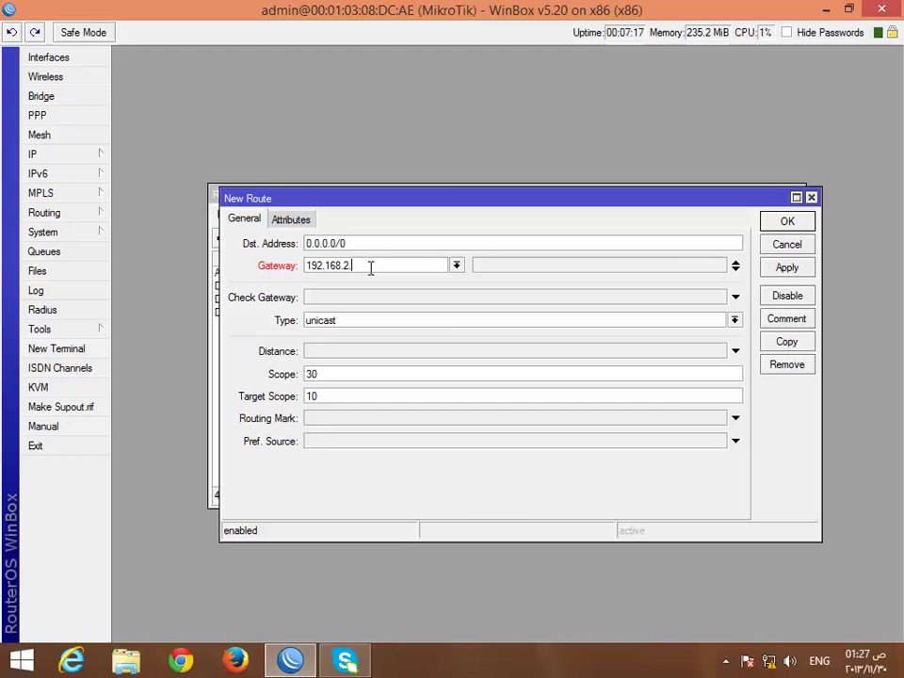
text(/24)
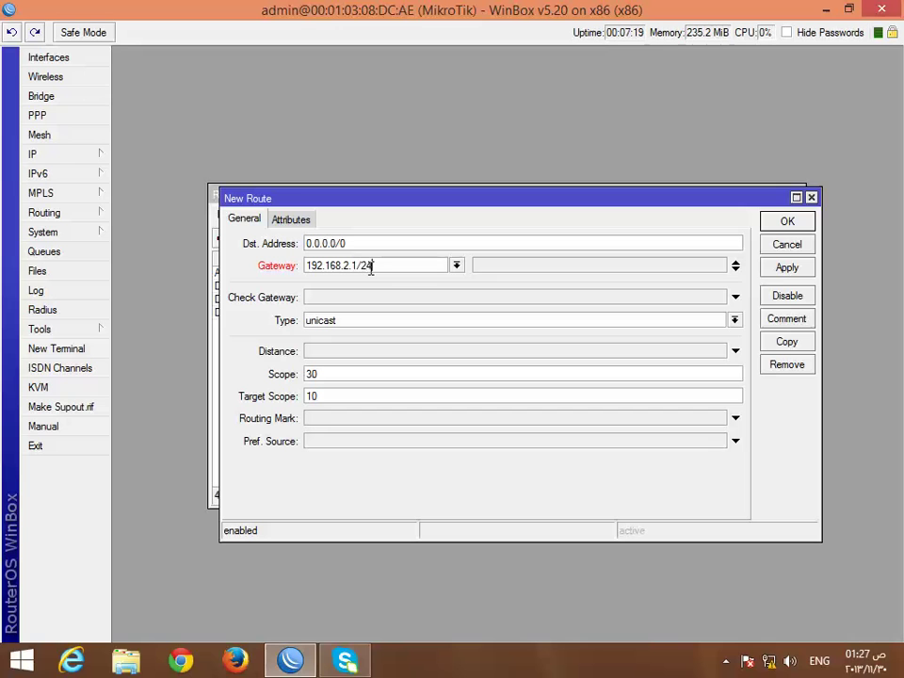
drag(373, 266, 361, 271)
key(BackSpace)
key(BackSpace)
- Assign routing mark R_1 to the 192.168.2.1 route and save it
click(393, 420)
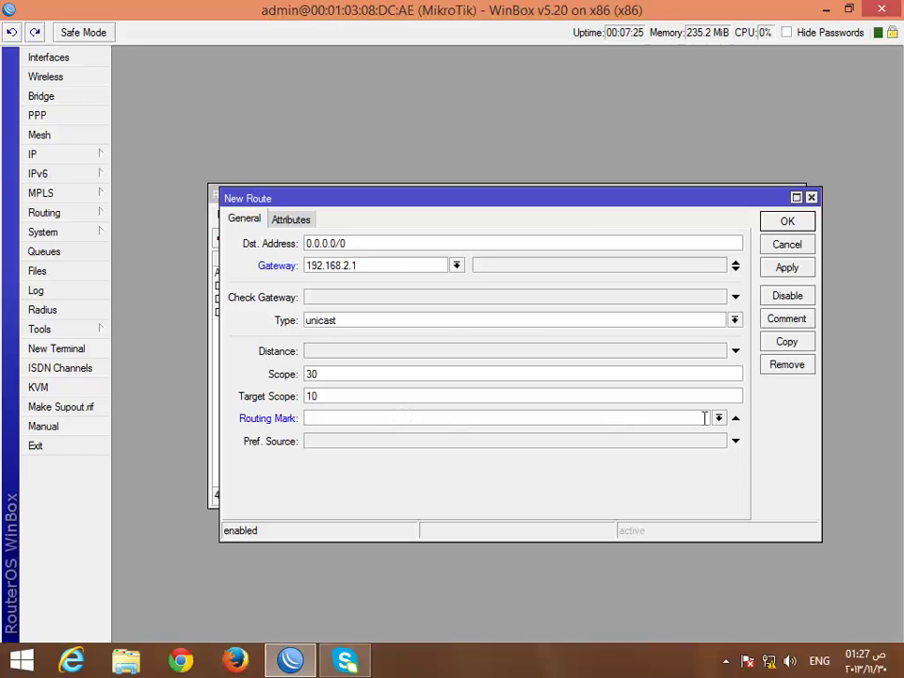
click(719, 418)
click(410, 444)
click(787, 267)
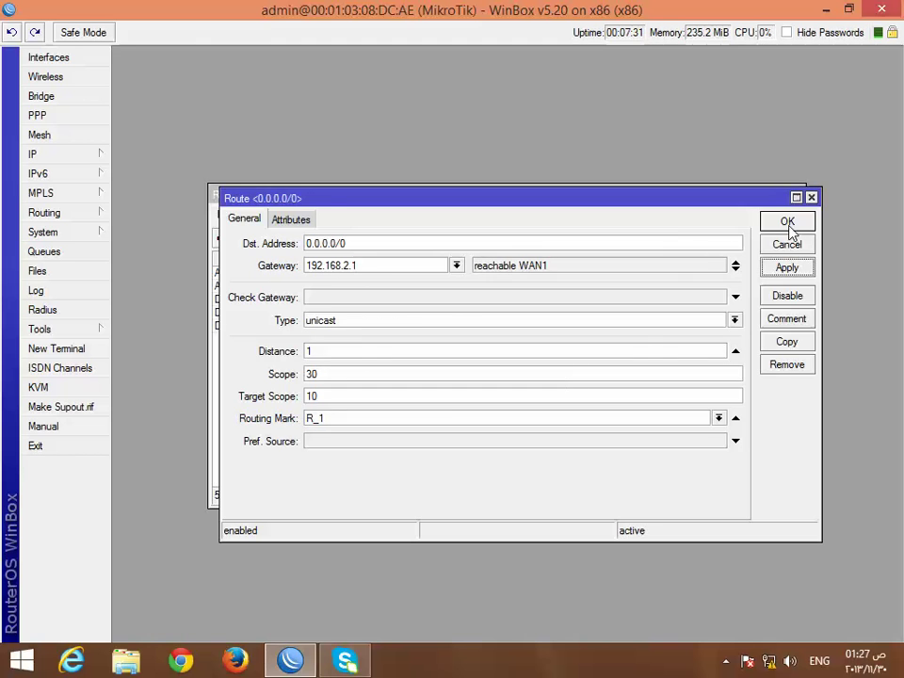
click(789, 224)
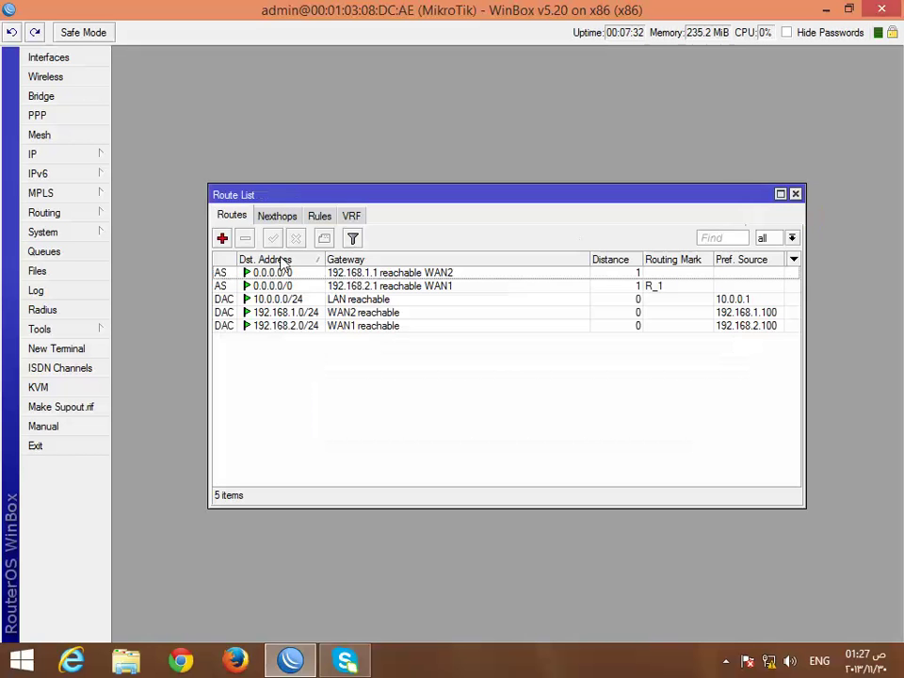
- Check the unmarked default route, and start a third 0.0.0.0/0 route with gateway 192.168.1.1
double_click(307, 273)
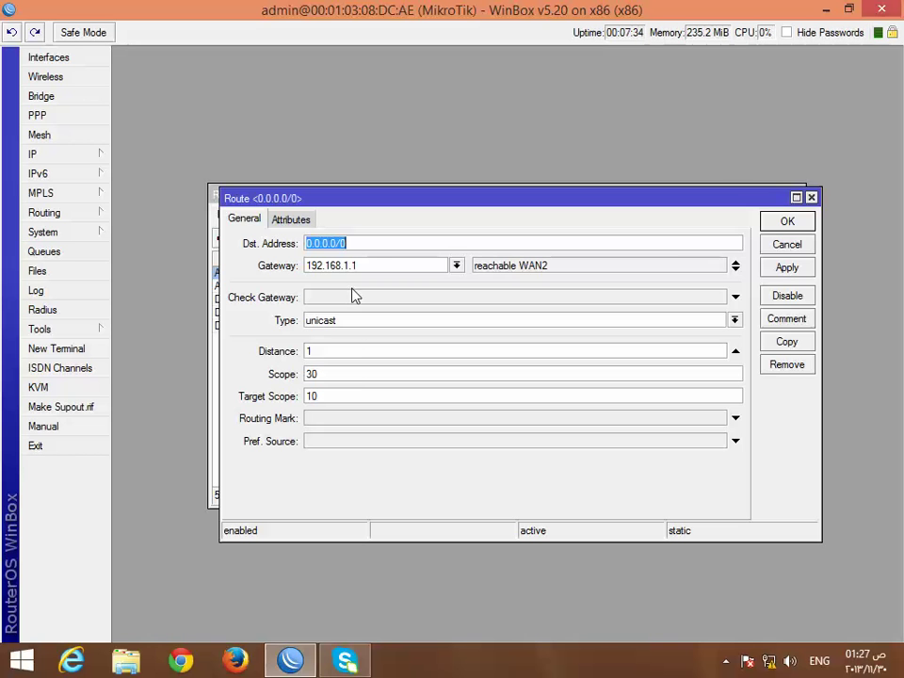
click(788, 222)
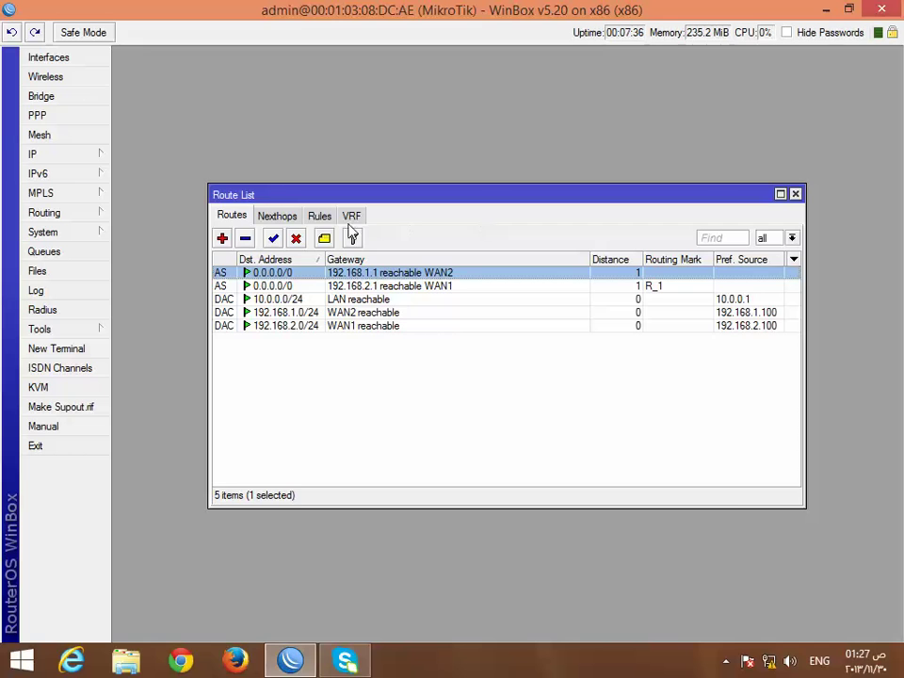
click(222, 238)
click(377, 267)
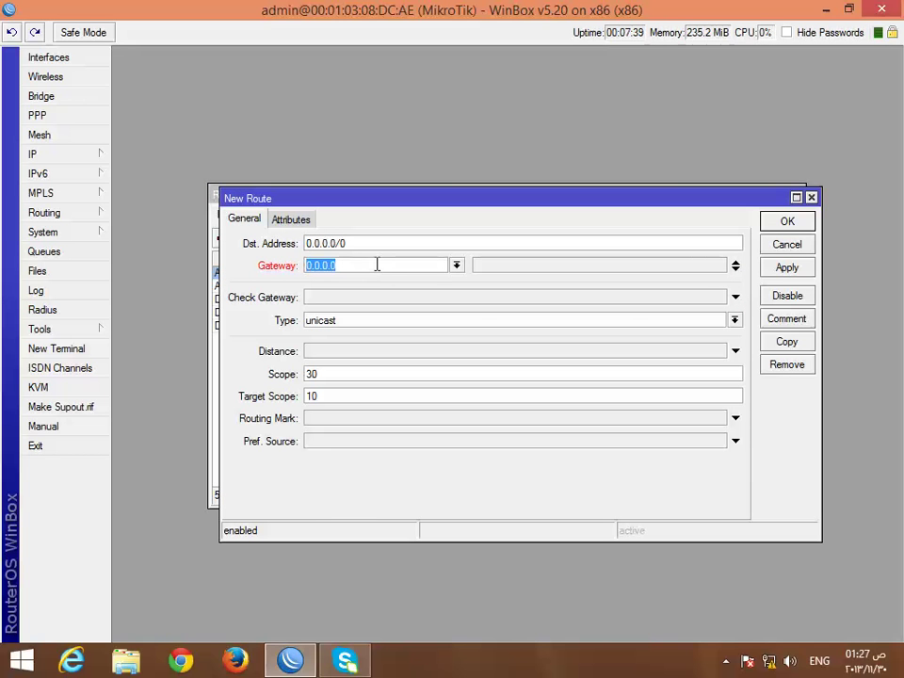
text(92.)
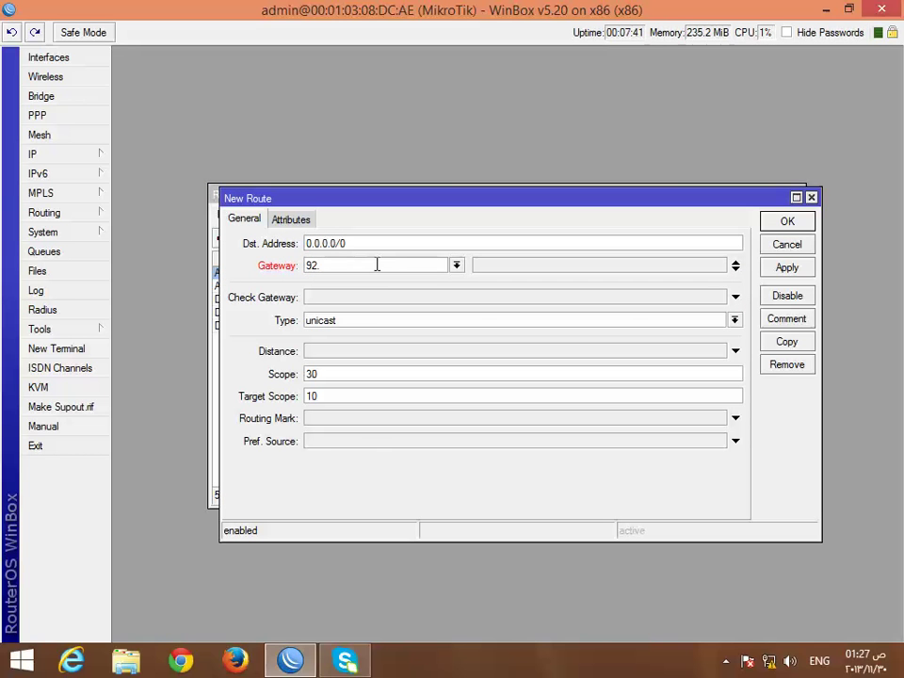
key(BackSpace)
text(192.168.1.1)
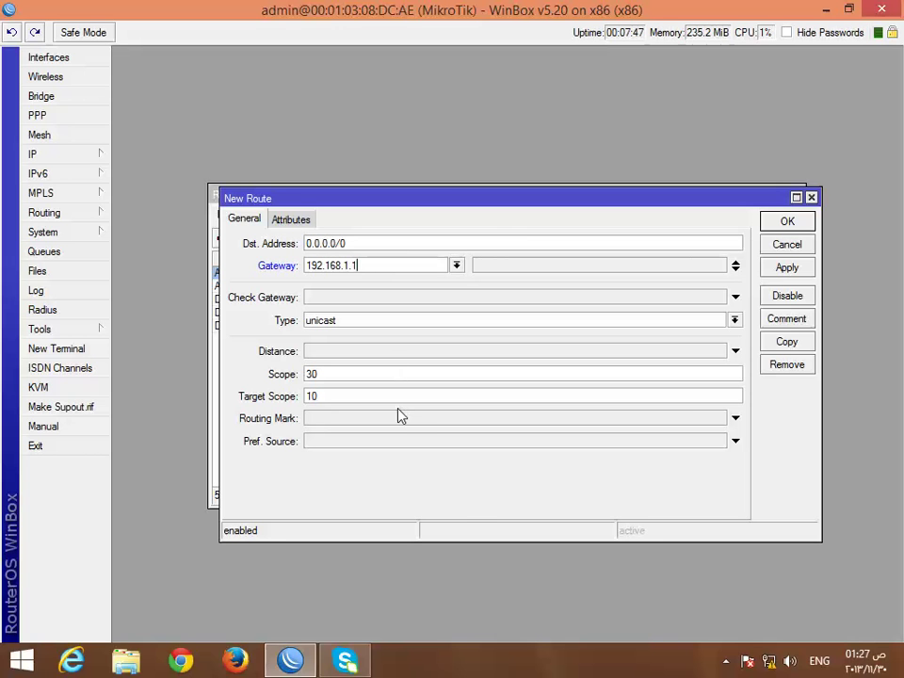
- Assign routing mark R_2 to the new 192.168.1.1 route, save it and close the route list
click(398, 417)
click(718, 417)
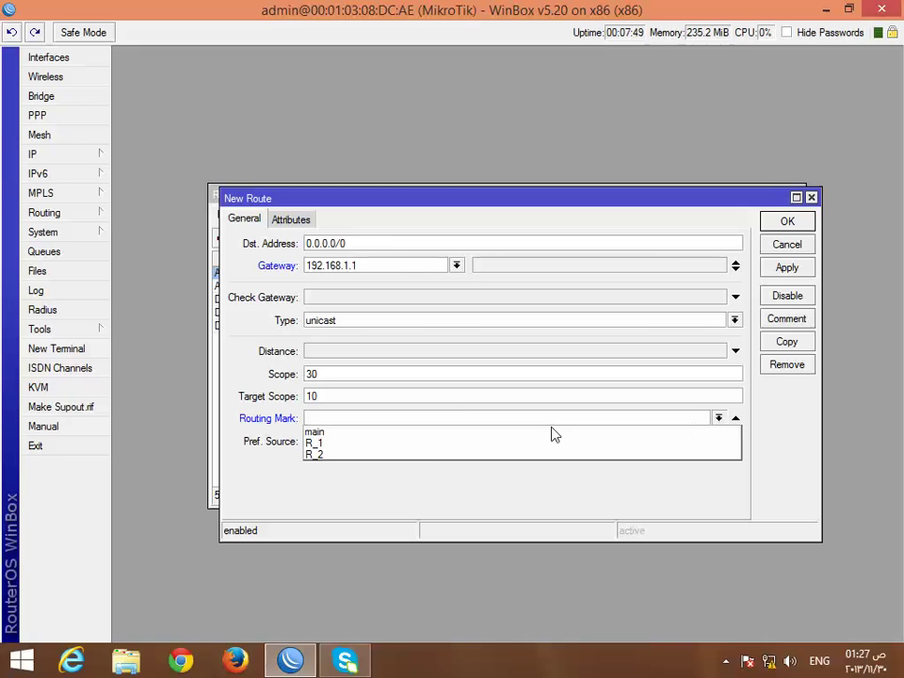
click(419, 455)
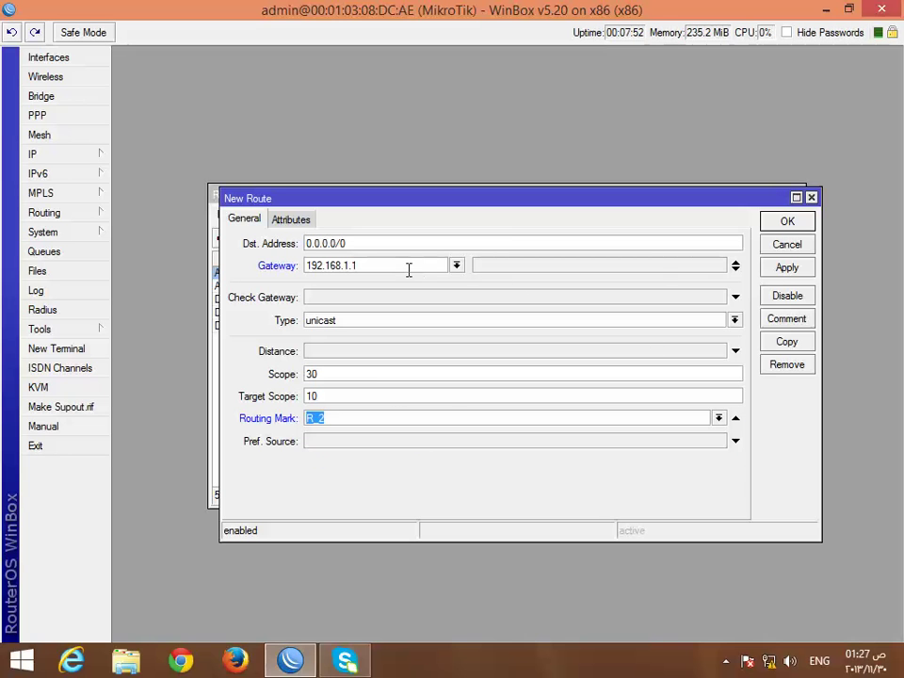
click(782, 267)
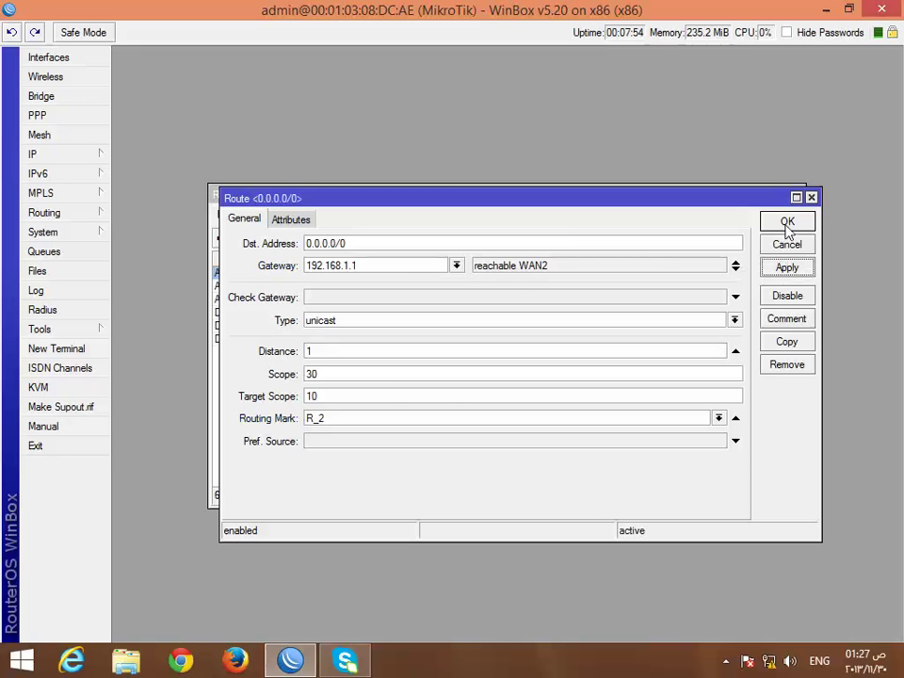
click(787, 222)
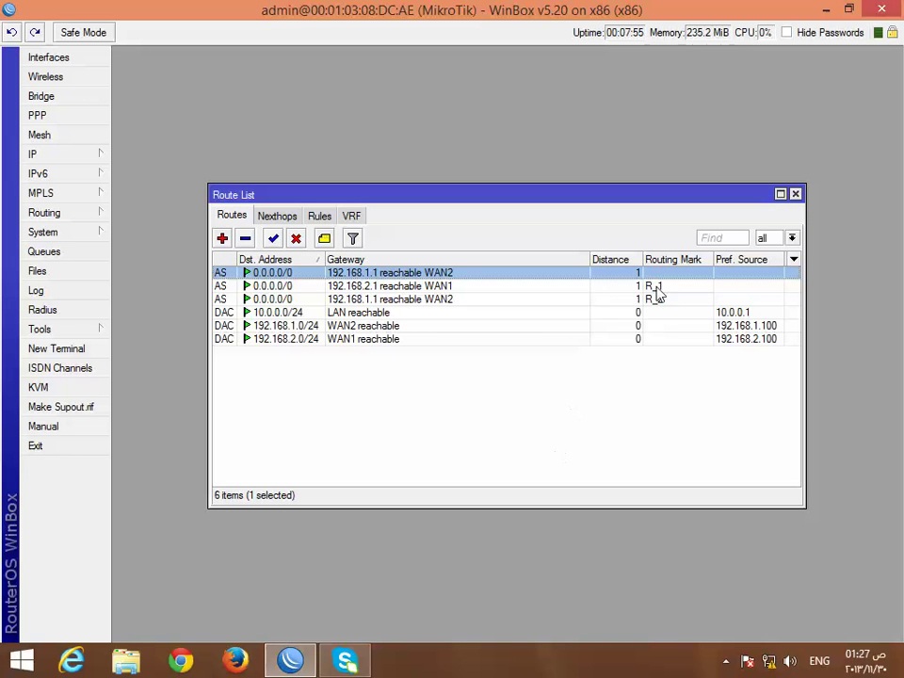
click(795, 194)
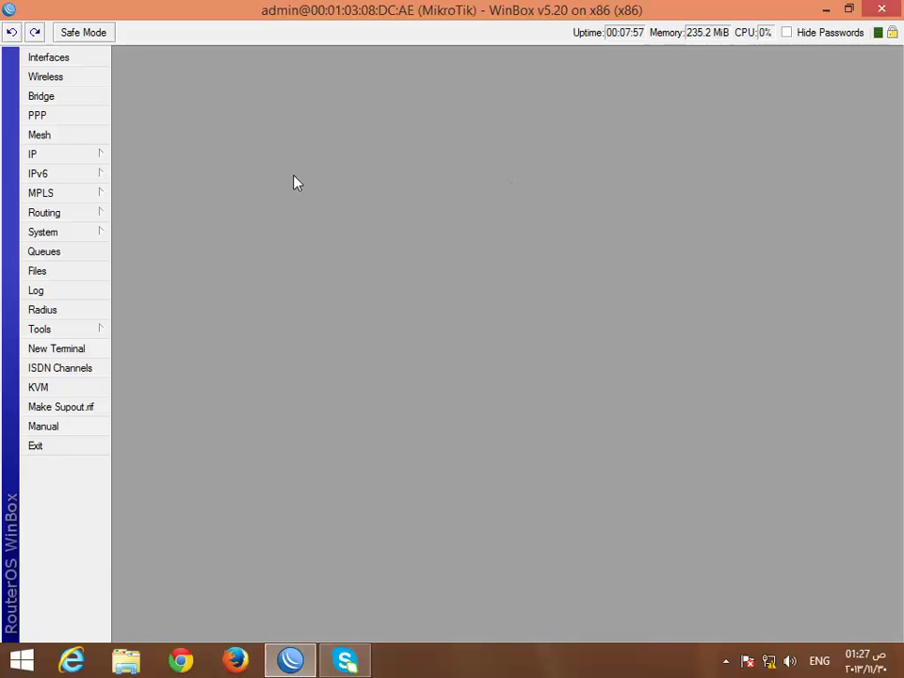
- Start the IP Hotspot setup on the LAN interface and accept the default local network address
click(95, 158)
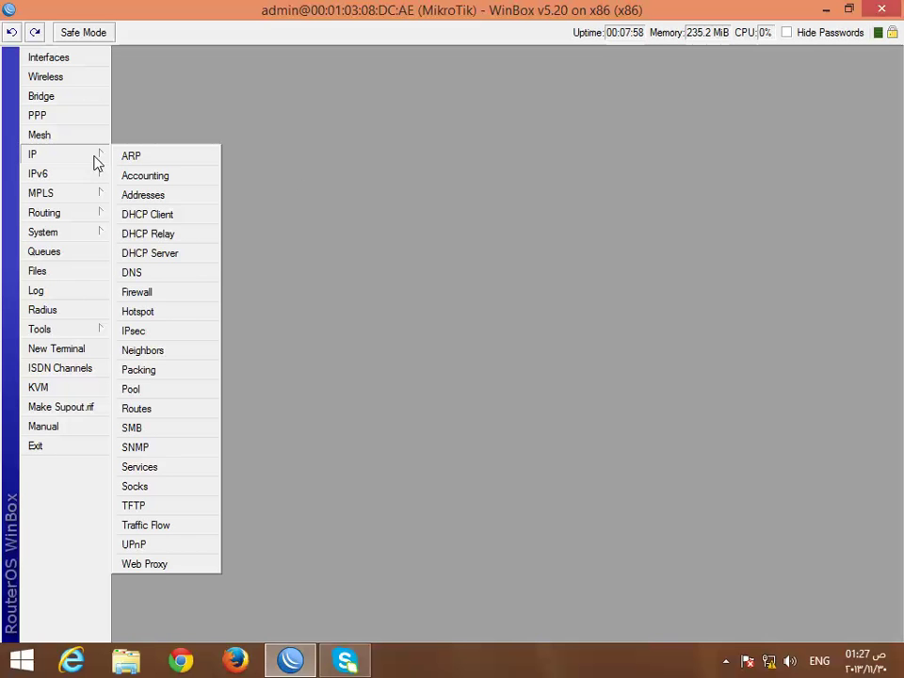
click(179, 312)
click(441, 239)
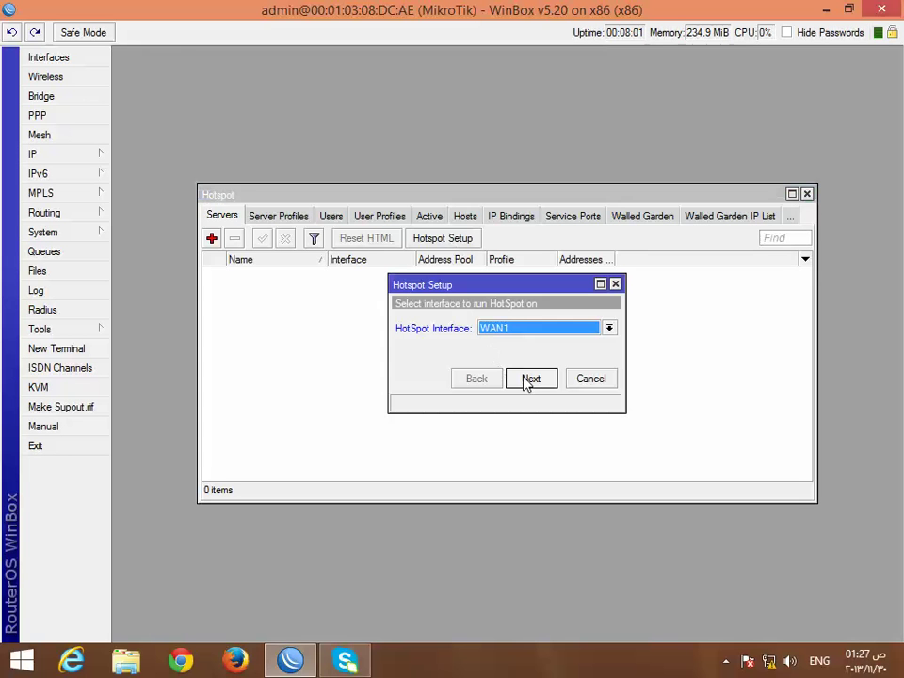
click(518, 327)
click(514, 341)
click(530, 378)
click(530, 379)
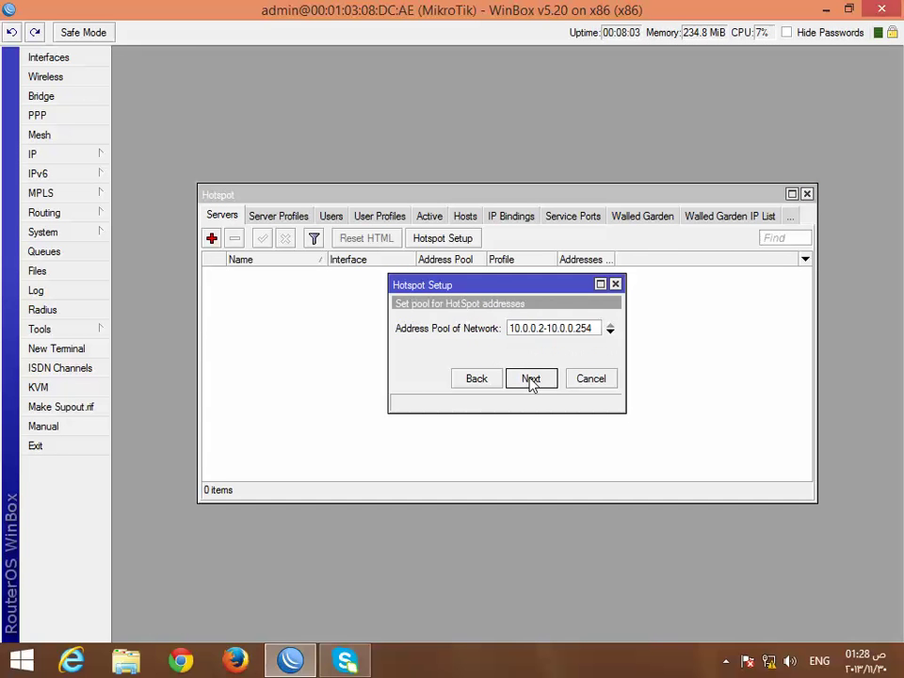
- Accept the hotspot address pool 10.0.0.2-10.0.0.254, the certificate and SMTP defaults, and DNS servers 8.8.8.8 and 8.8.4.4
click(530, 378)
click(530, 379)
click(530, 379)
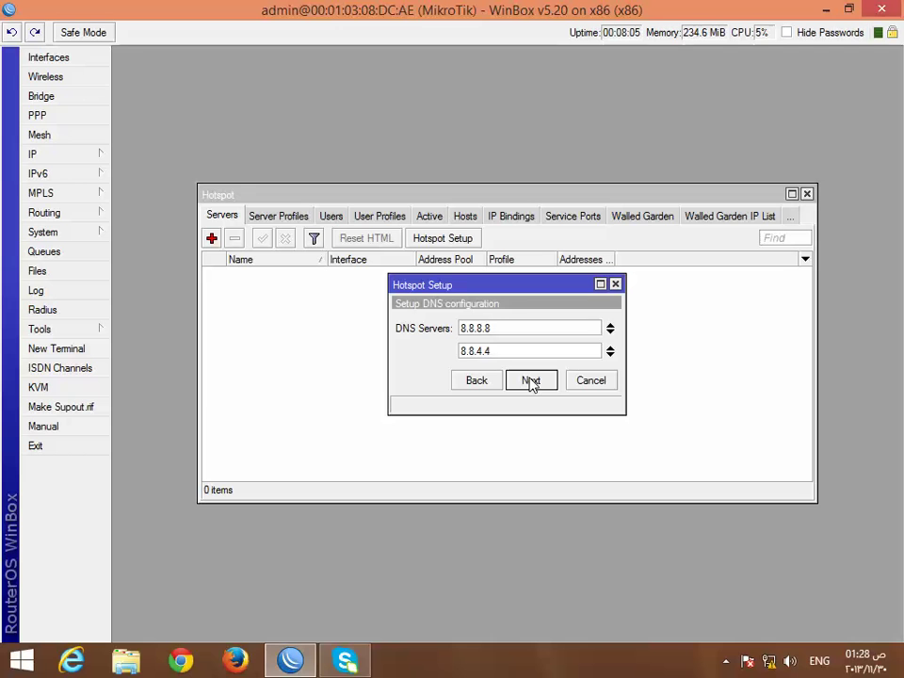
click(530, 379)
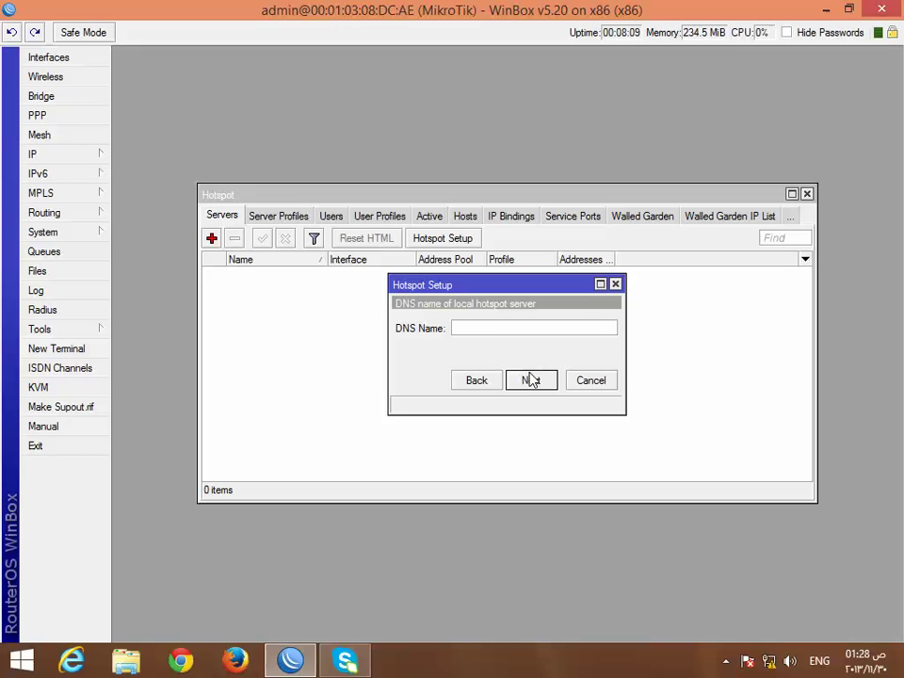
- Set the hotspot's DNS name to NAZLETRAMADAN.NET and finish the hotspot setup
text(NAZLETRA)
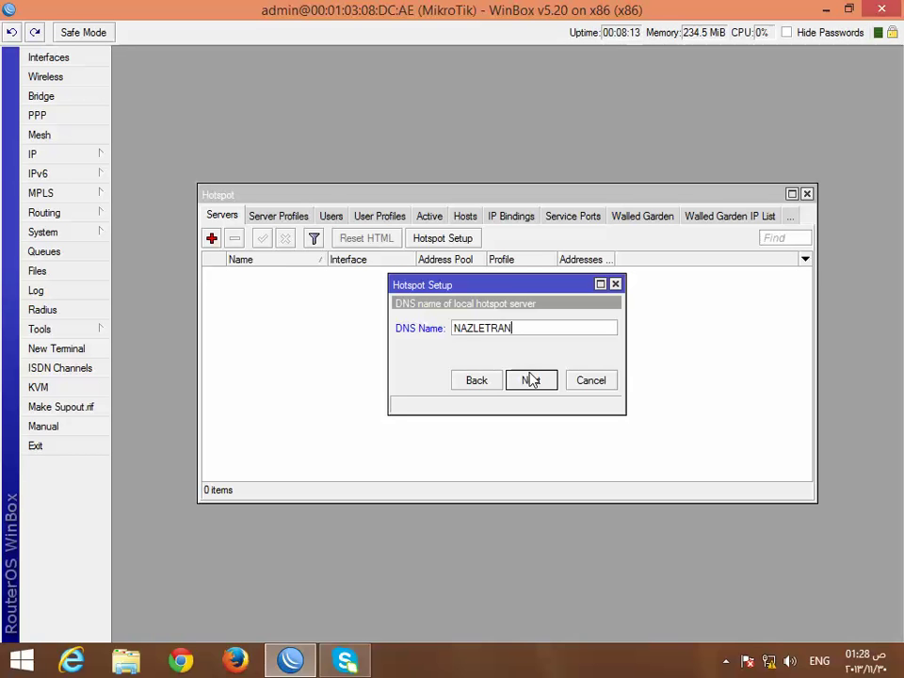
text(MADA)
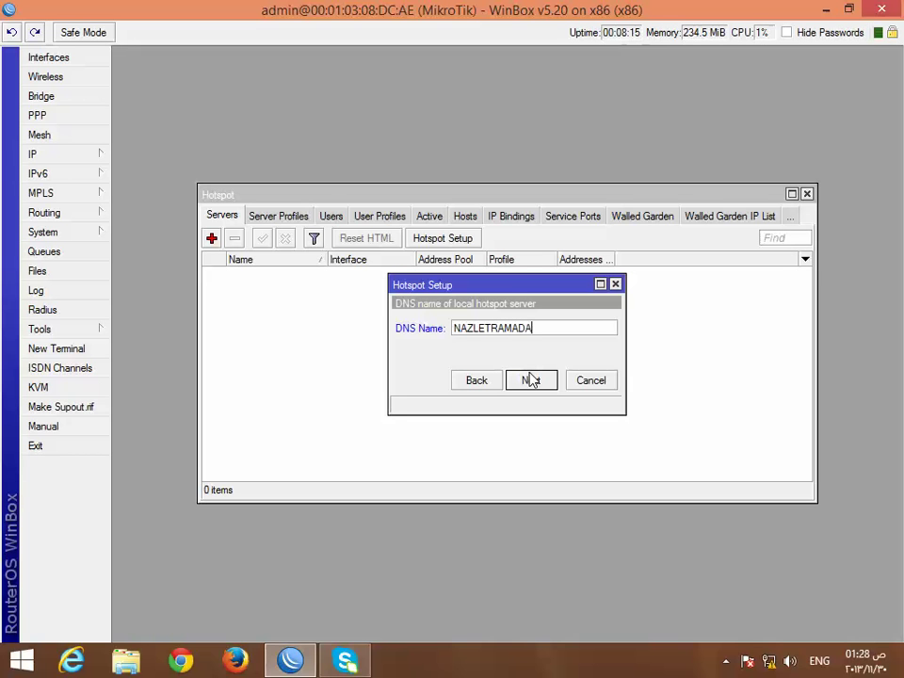
text(N.NET)
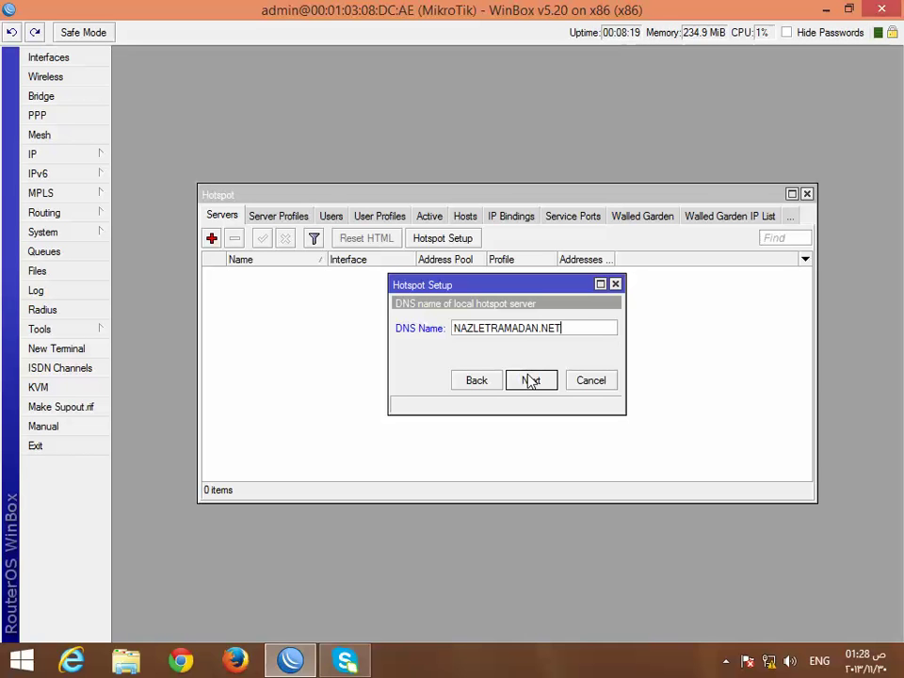
click(530, 381)
click(530, 380)
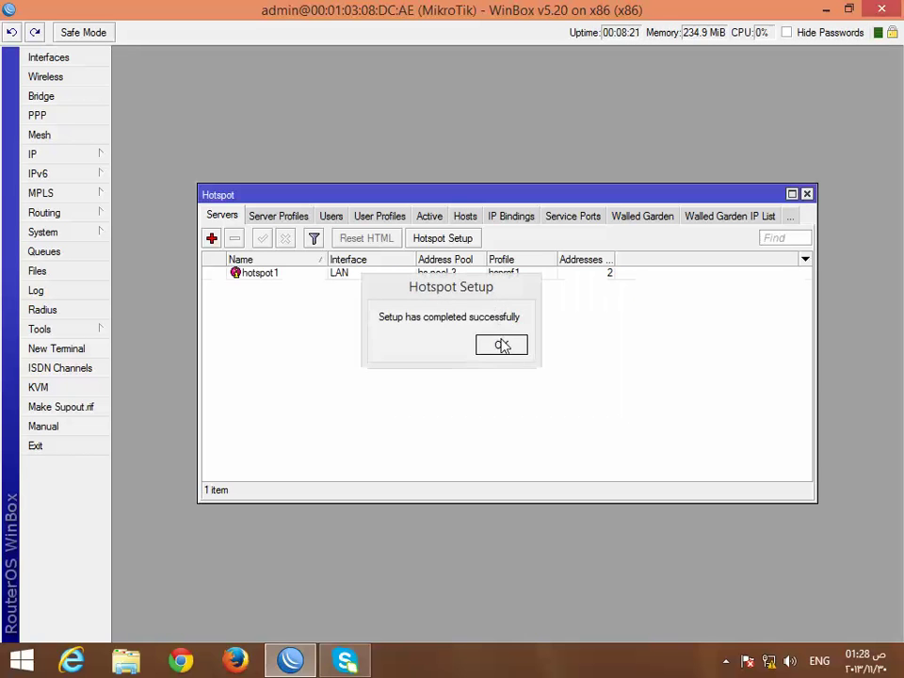
click(502, 346)
- Set the address pool of the LAN hotspot server to none and save the change
double_click(491, 274)
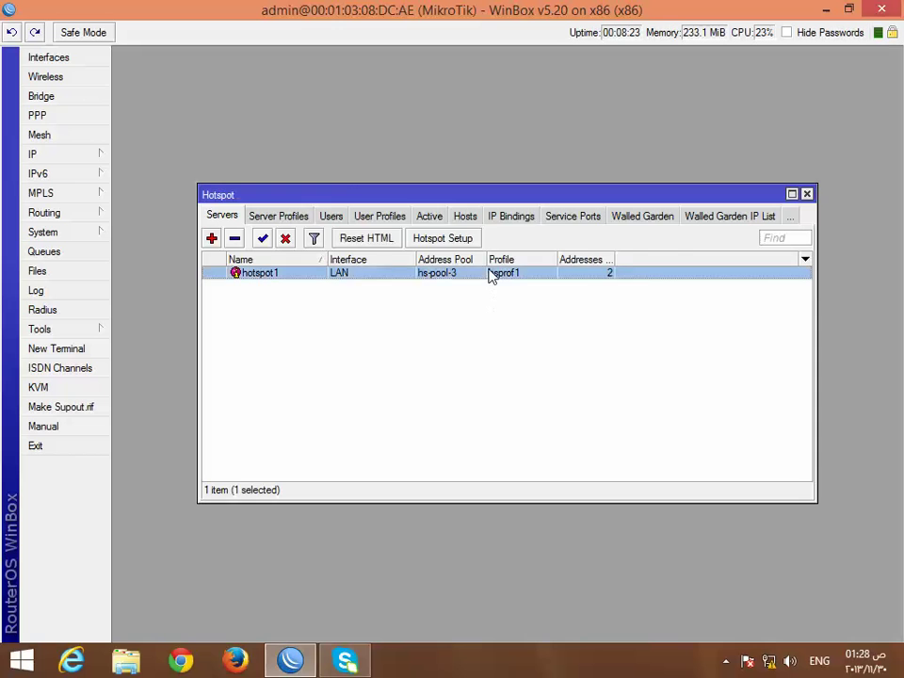
click(511, 297)
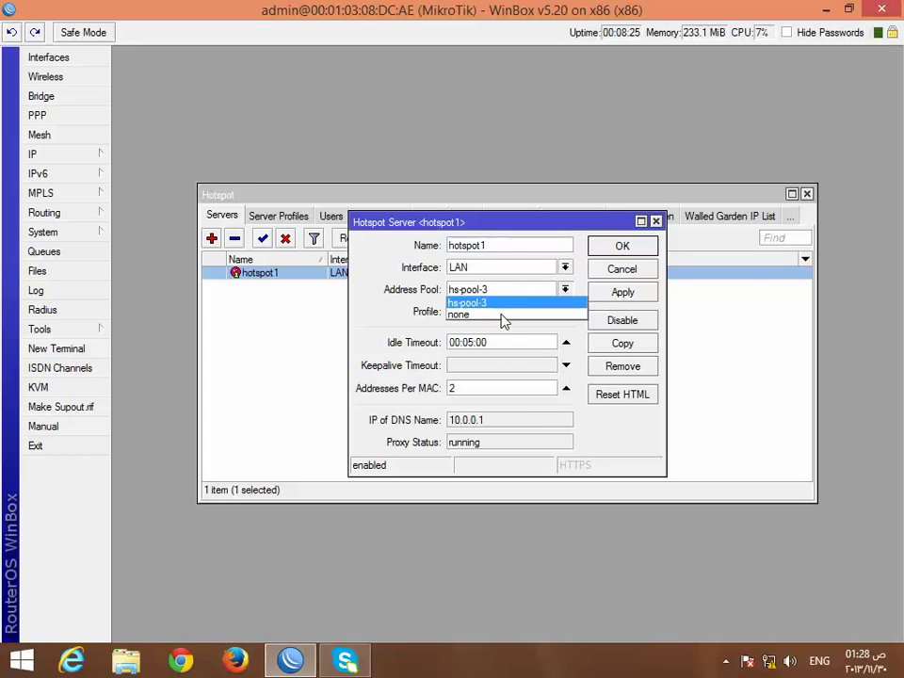
click(502, 315)
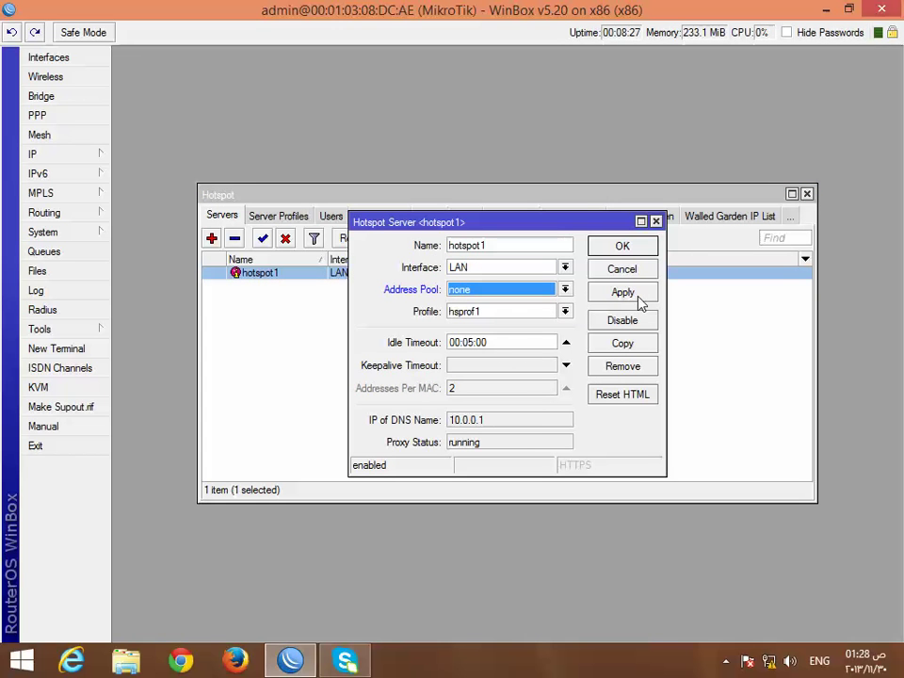
click(637, 252)
click(502, 318)
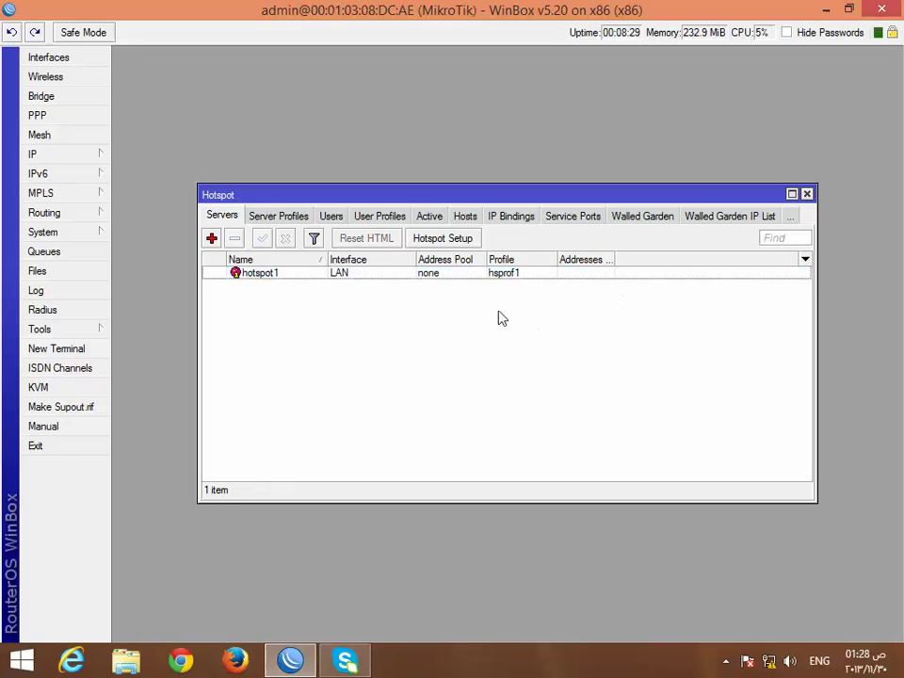
- Leave WinBox and switch to Firefox to test web access, and close the browser again
click(429, 219)
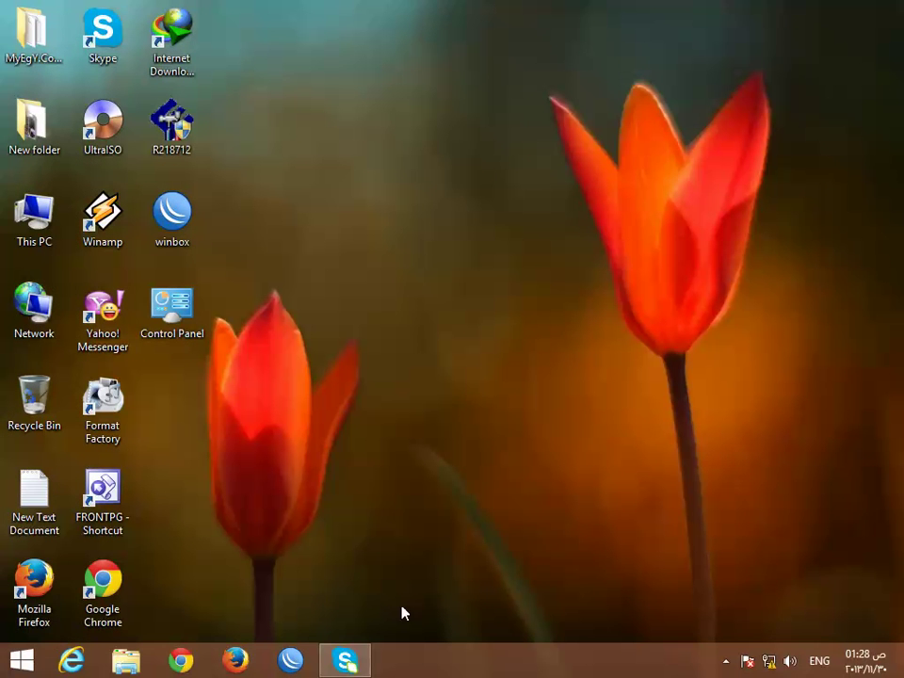
click(235, 659)
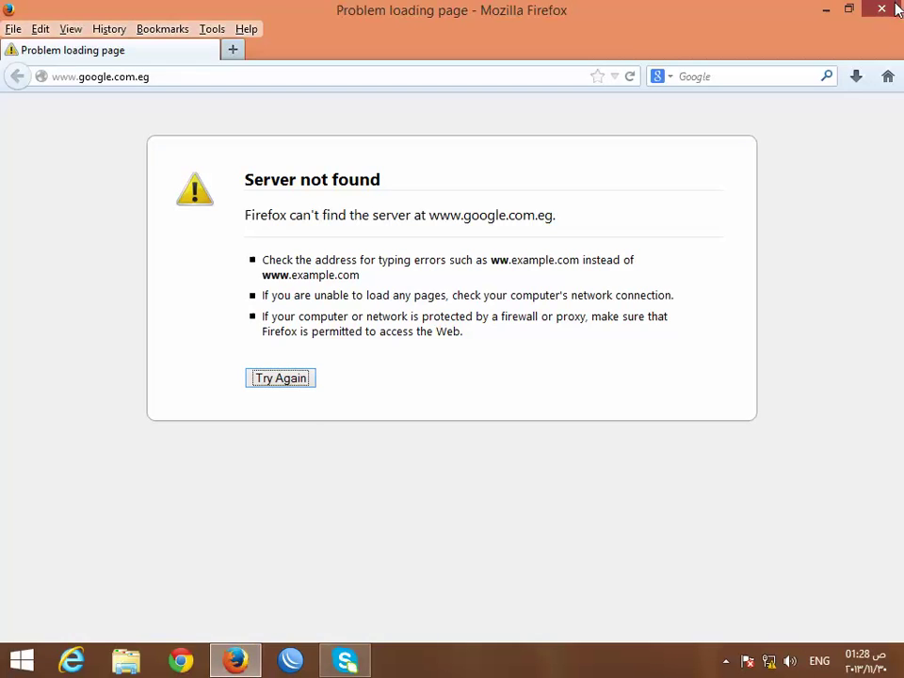
click(881, 10)
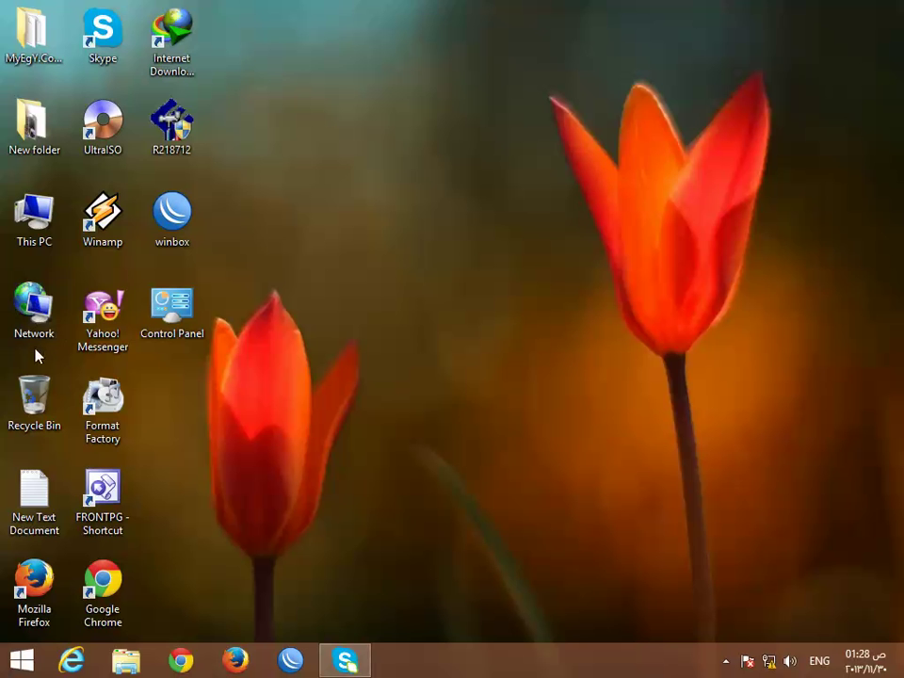
- Check the Ethernet connection's details in the Network and Sharing Center and close the details
double_click(172, 322)
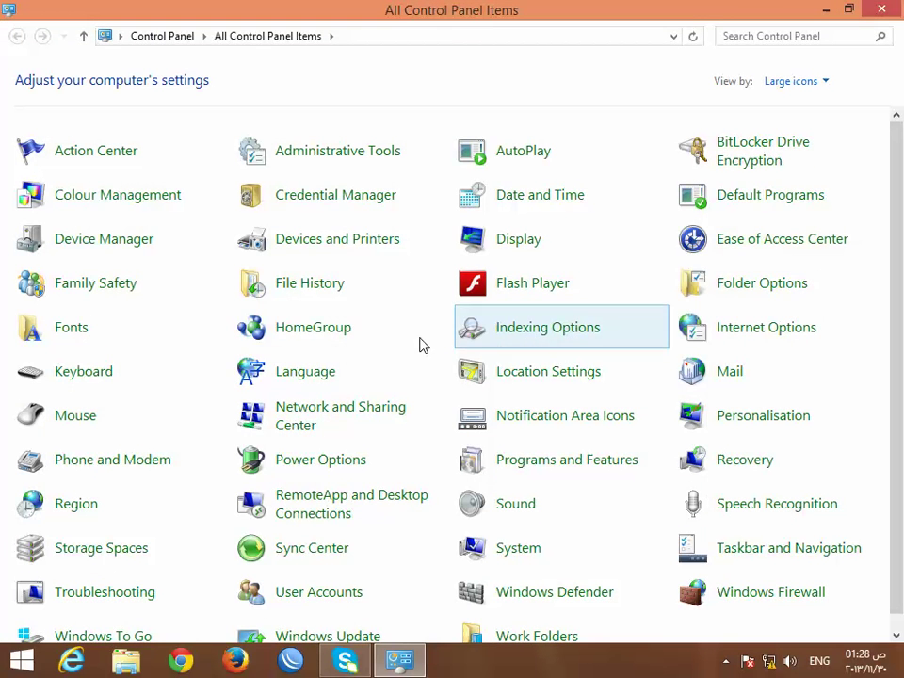
click(295, 411)
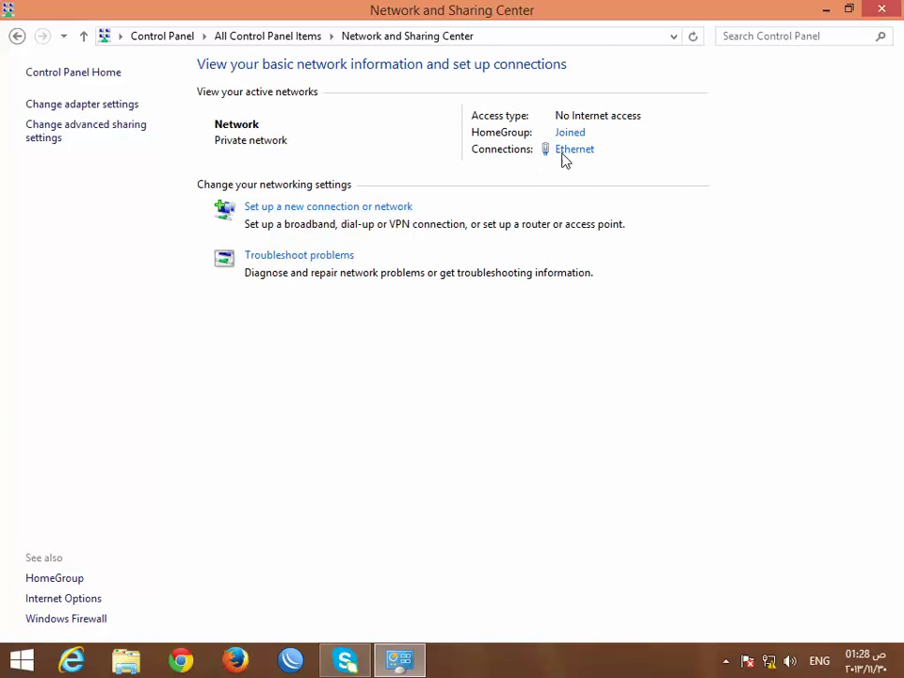
click(582, 151)
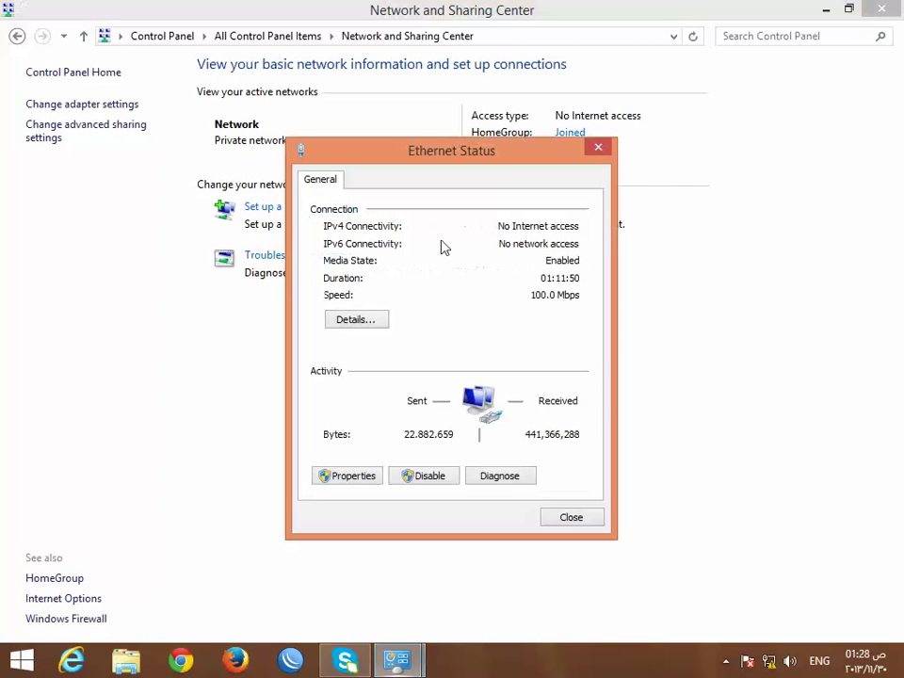
click(356, 320)
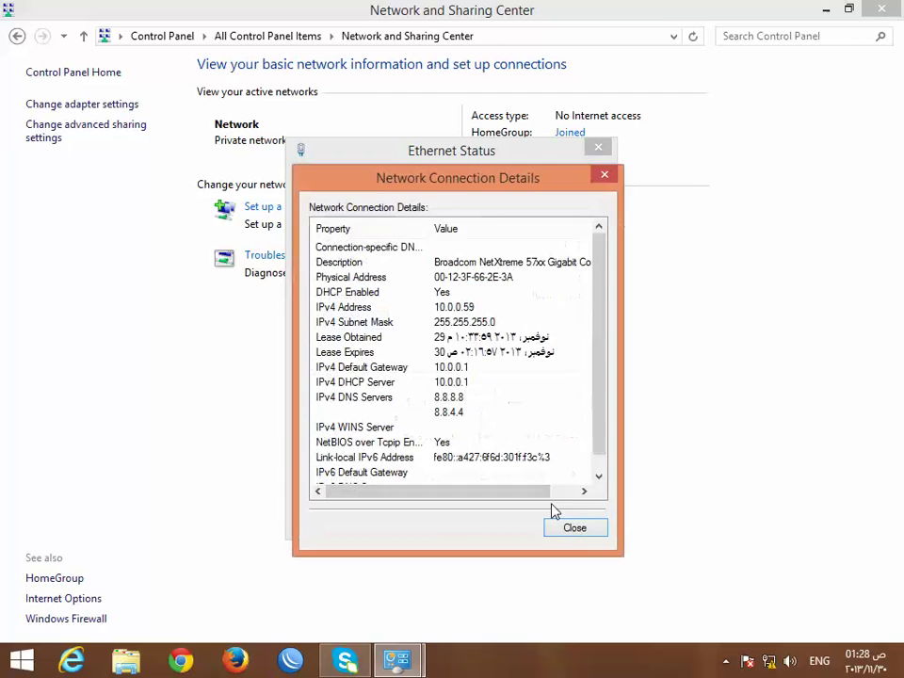
click(565, 528)
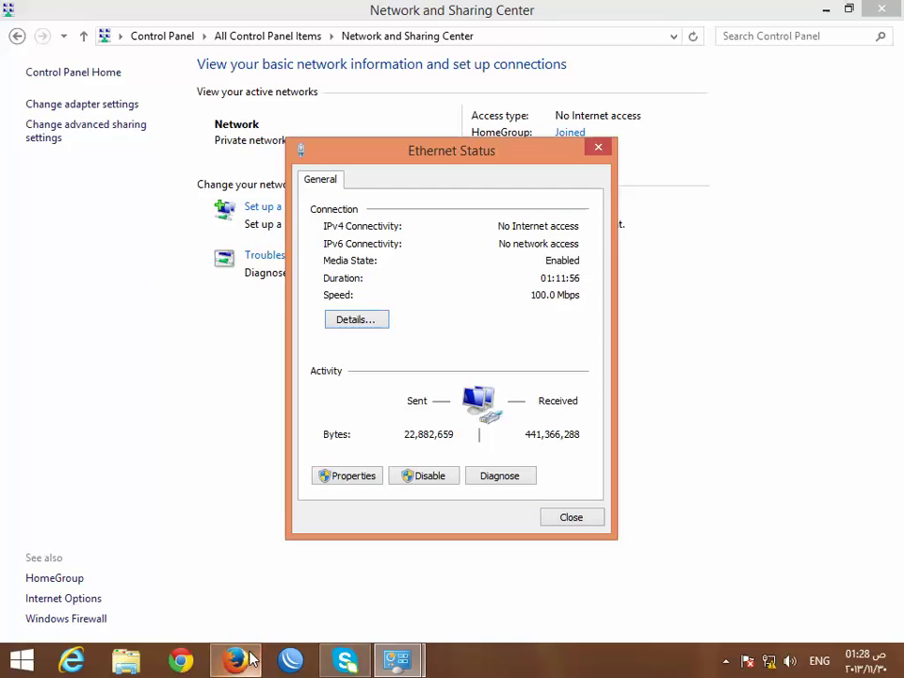
click(579, 519)
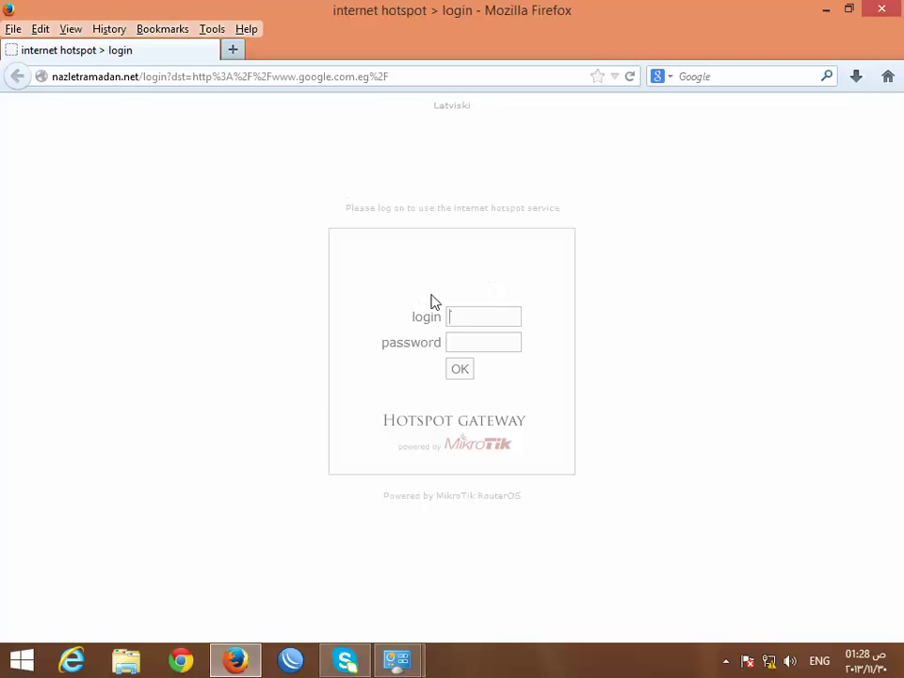
- Log in to the hotspot page in Firefox as admin
click(487, 317)
key(BackSpace)
text(ad)
key(Down)
key(Return)
click(461, 371)
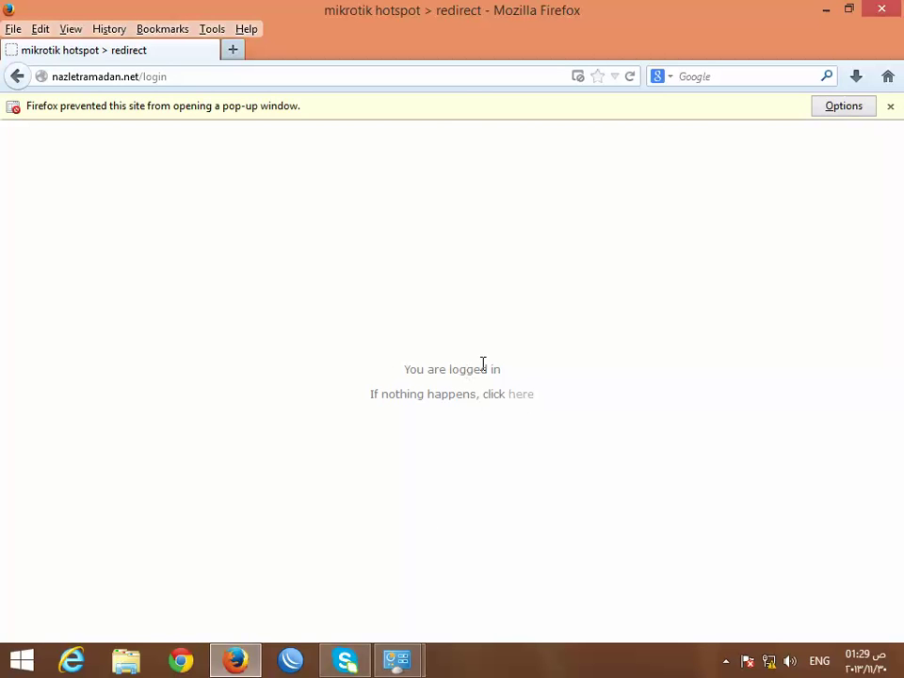
- Switch to WinBox, connect to the router and bring up its interface list
click(296, 659)
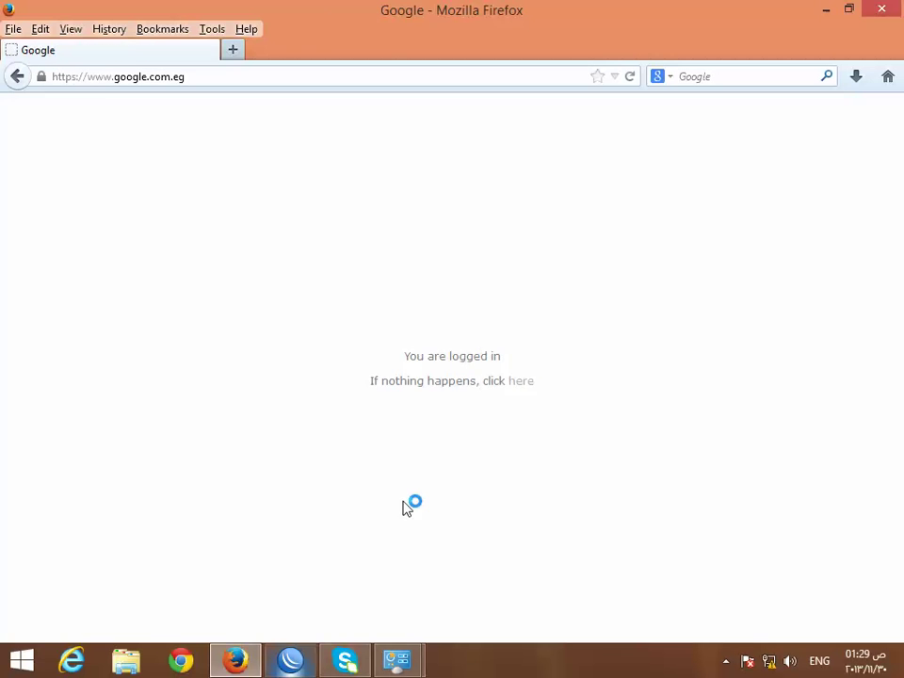
click(400, 85)
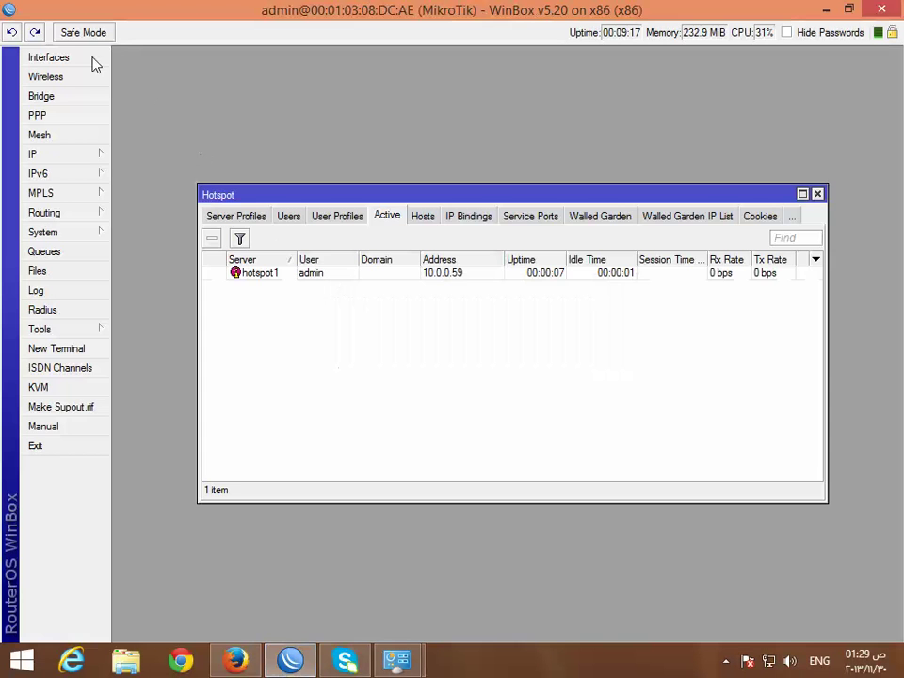
click(77, 59)
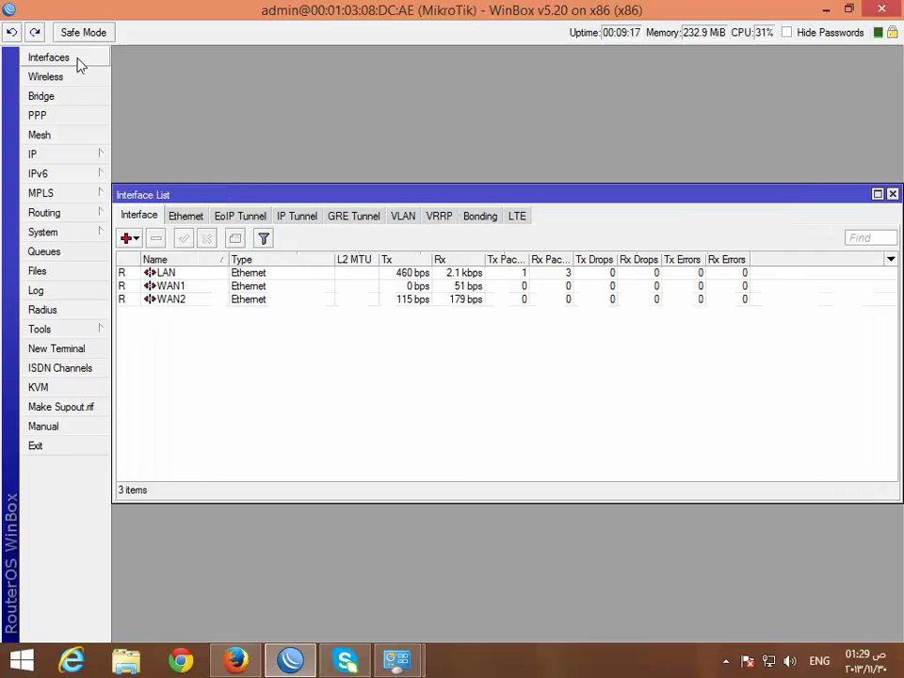
- Switch to Firefox, search Google for filehippo and open the FileHippo.com site
click(235, 660)
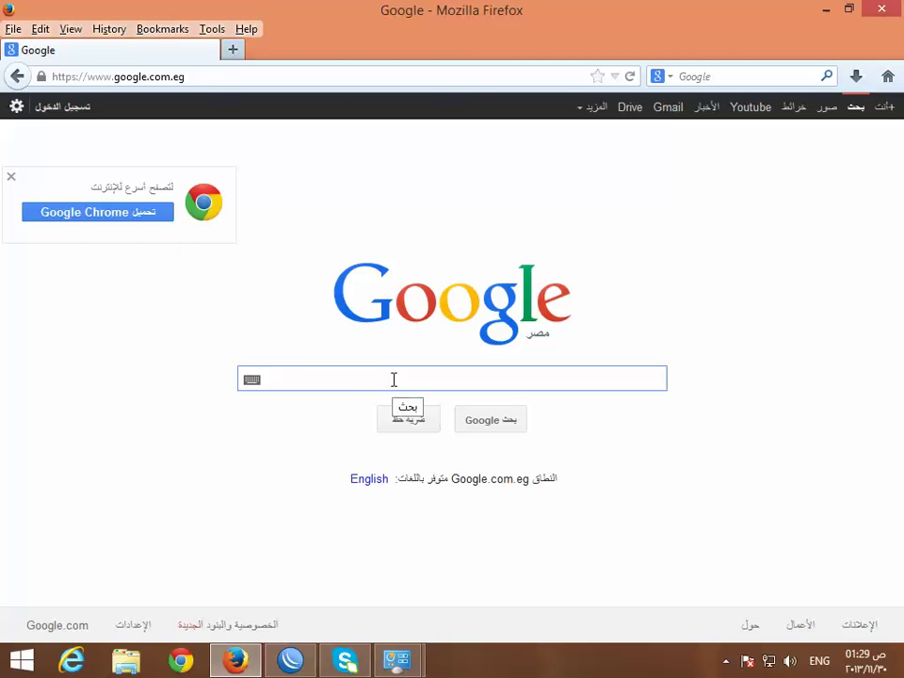
text(file)
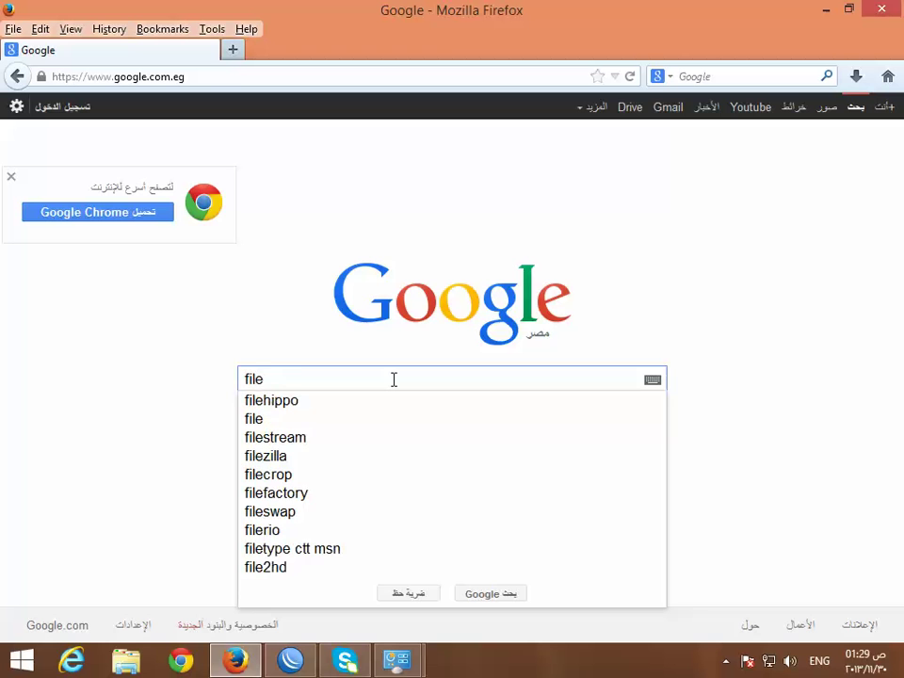
key(Down)
key(Return)
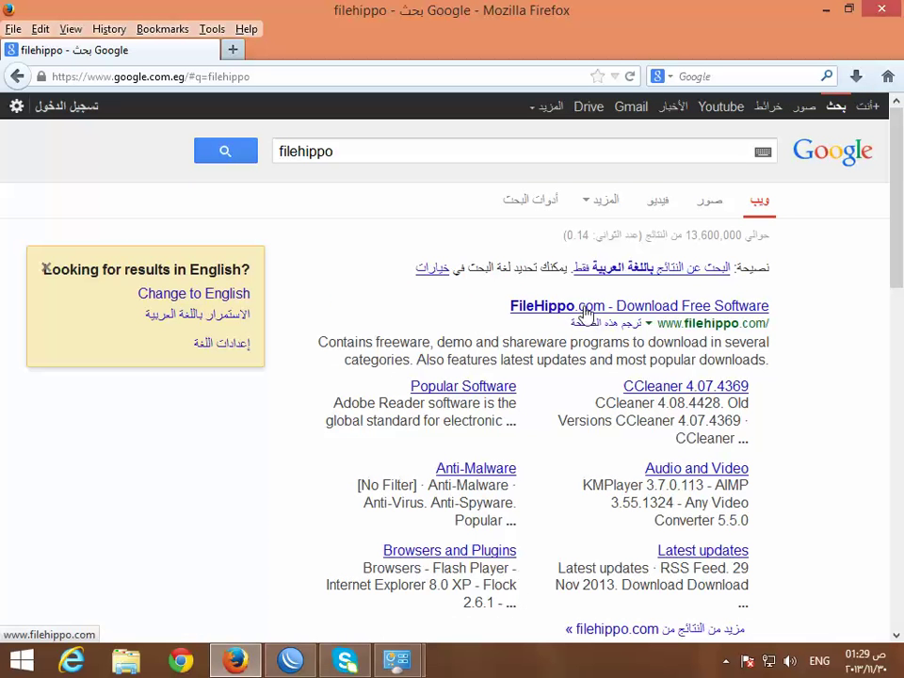
click(530, 308)
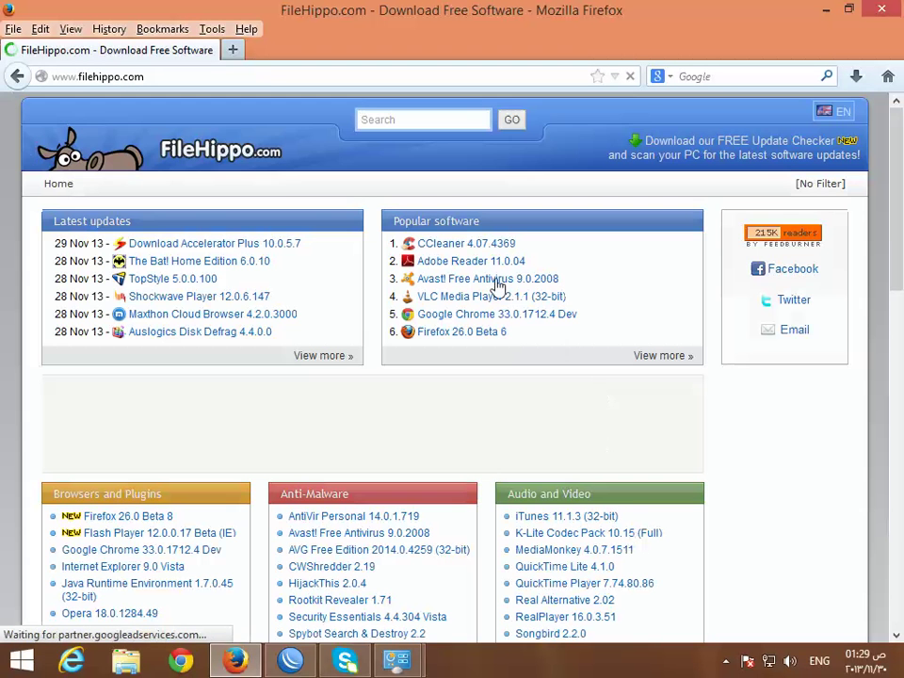
- Start downloading the latest version of Adobe Reader 11.0.04 from FileHippo with the download manager
click(467, 264)
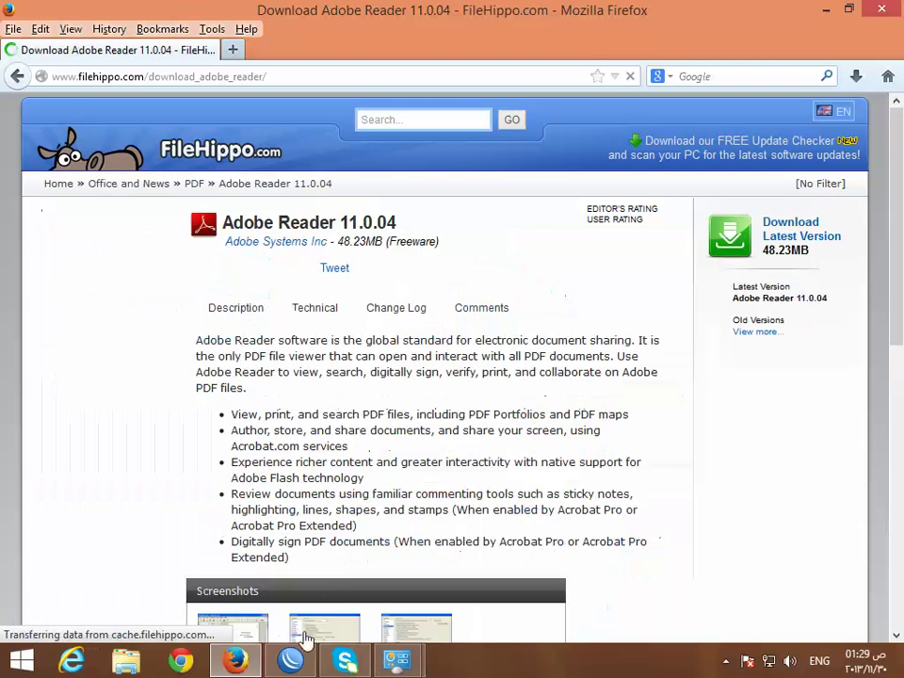
click(790, 229)
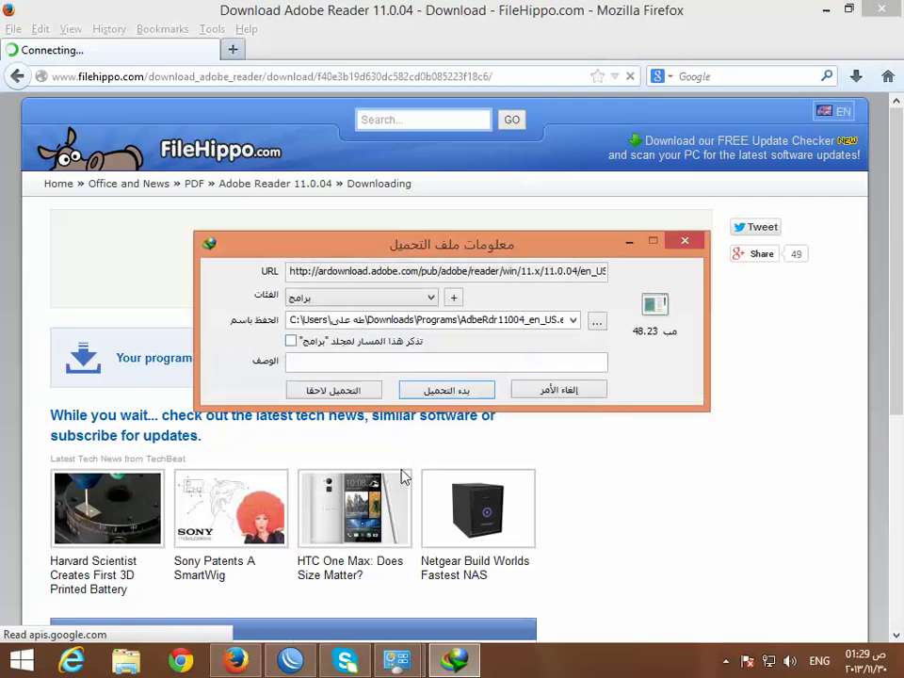
key(Return)
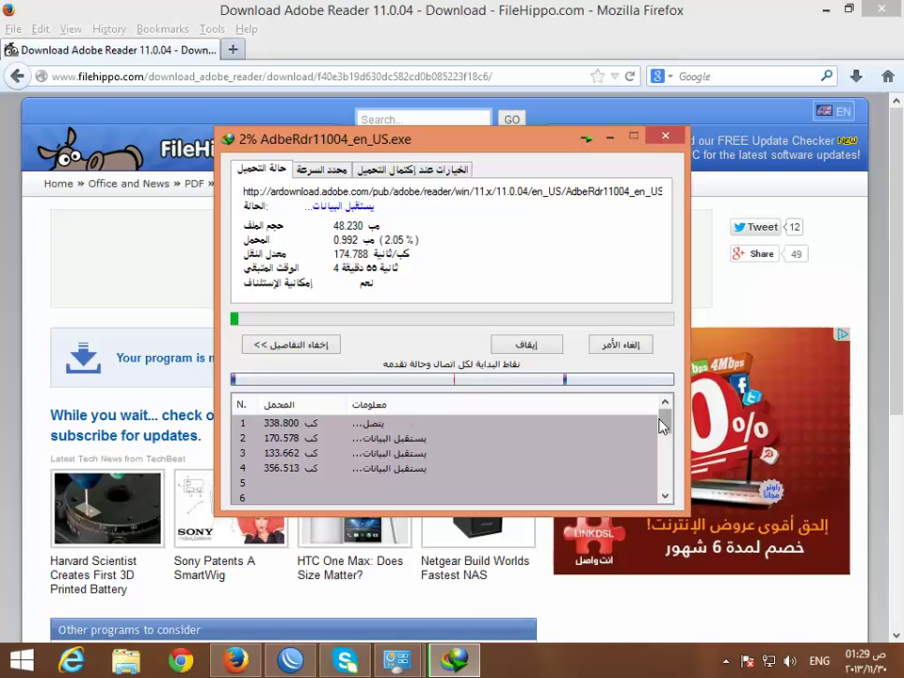
- Review the connections of the Adobe Reader download, then pause and resume it
drag(664, 428, 666, 403)
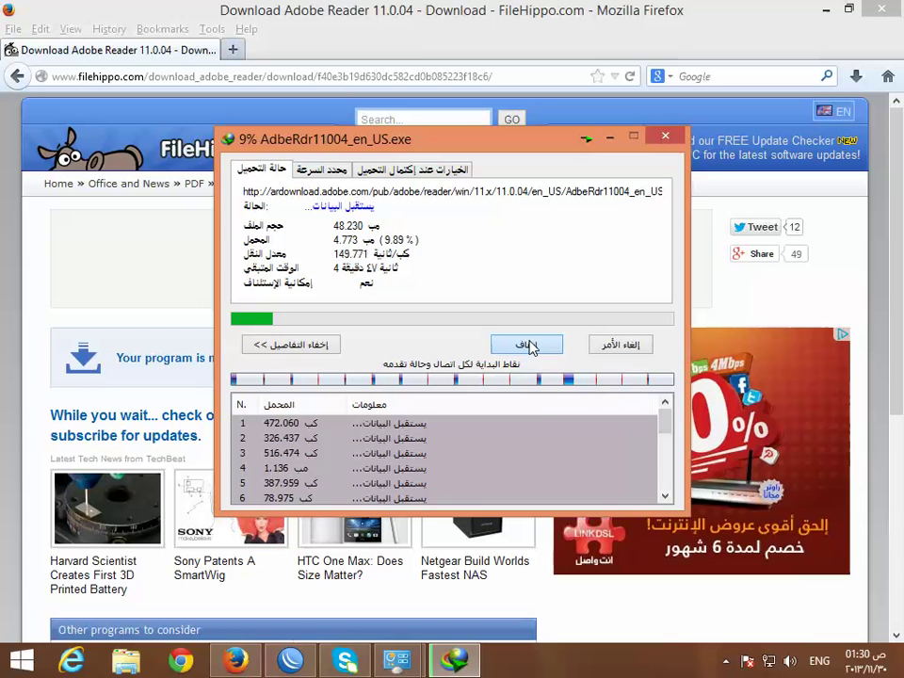
click(527, 345)
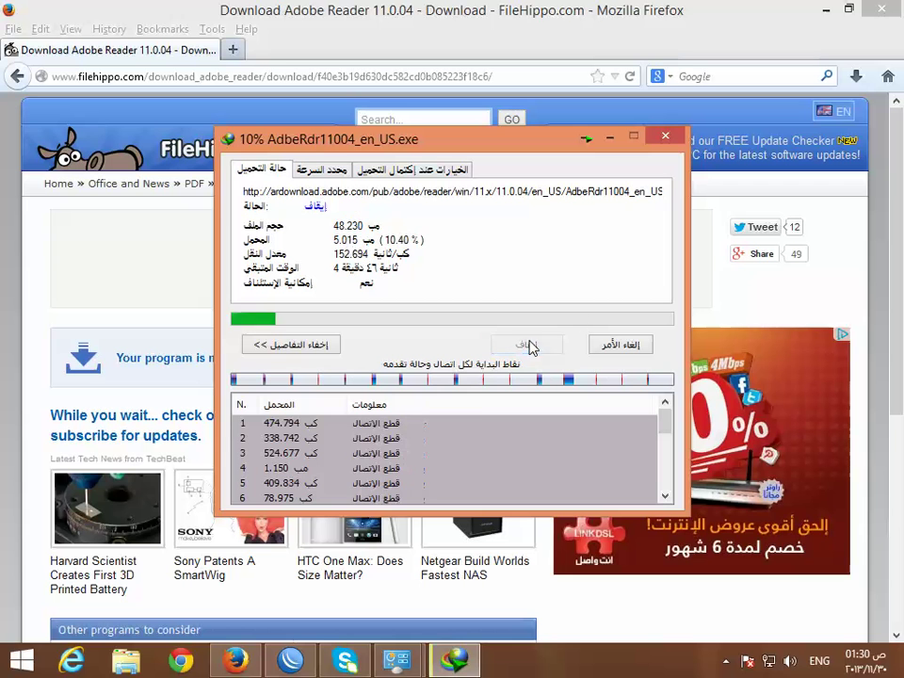
click(527, 345)
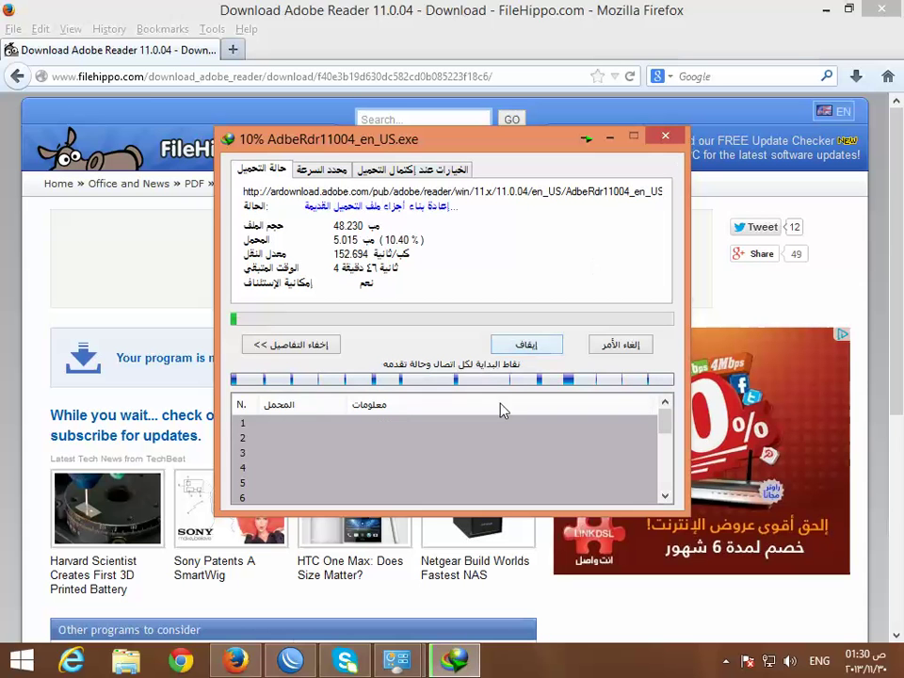
- Switch to WinBox and compare the live traffic rates of the WAN1 and WAN2 interfaces during the download
click(292, 659)
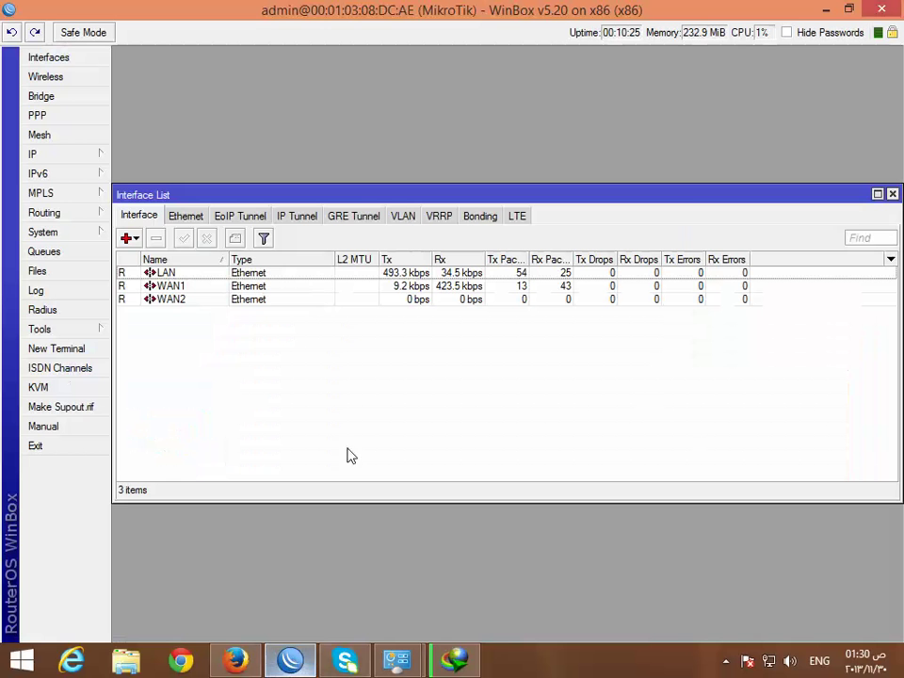
click(455, 300)
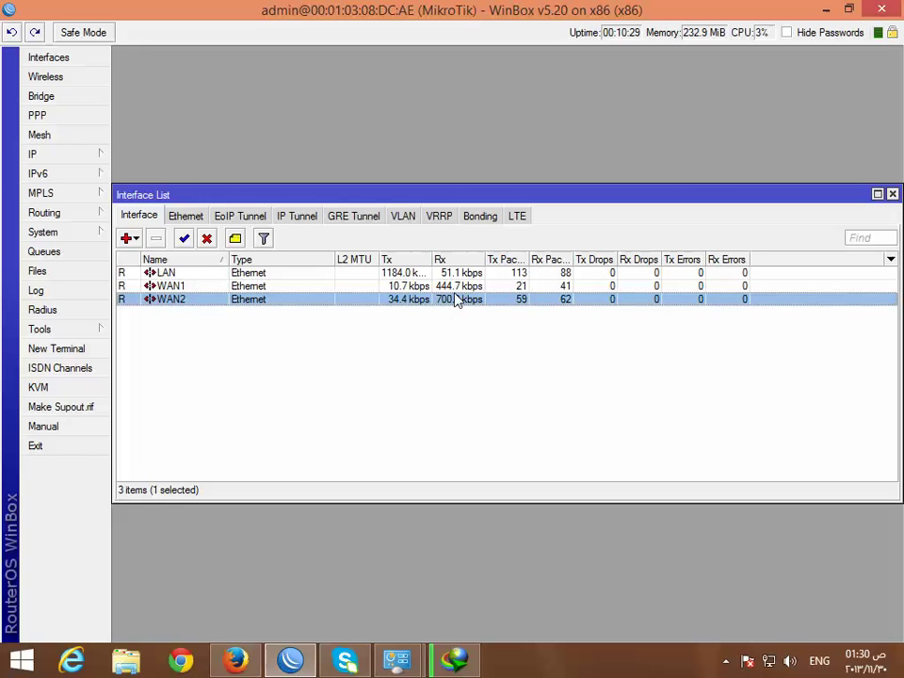
click(462, 287)
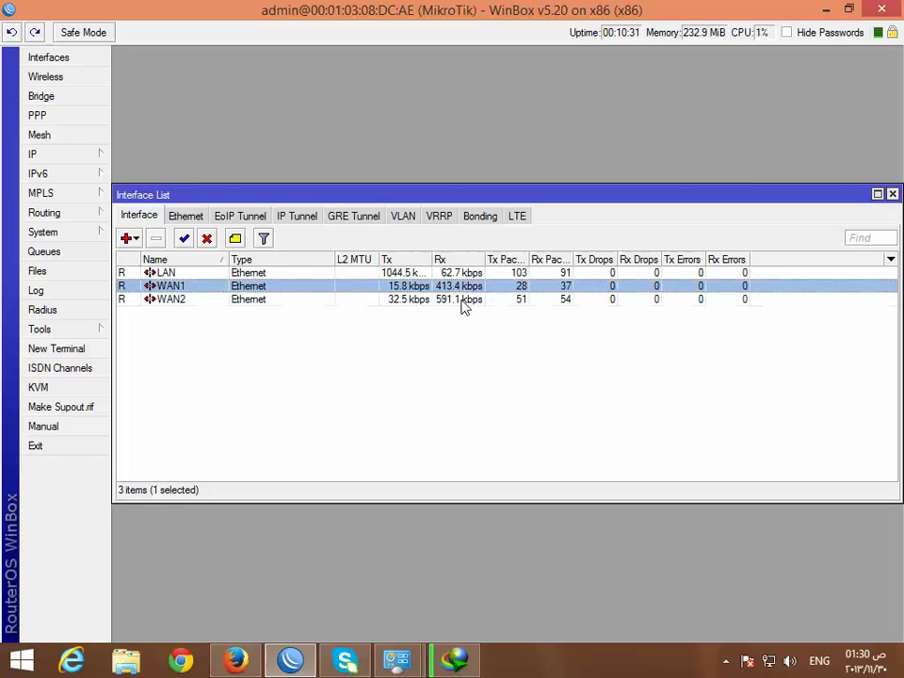
click(462, 300)
click(454, 371)
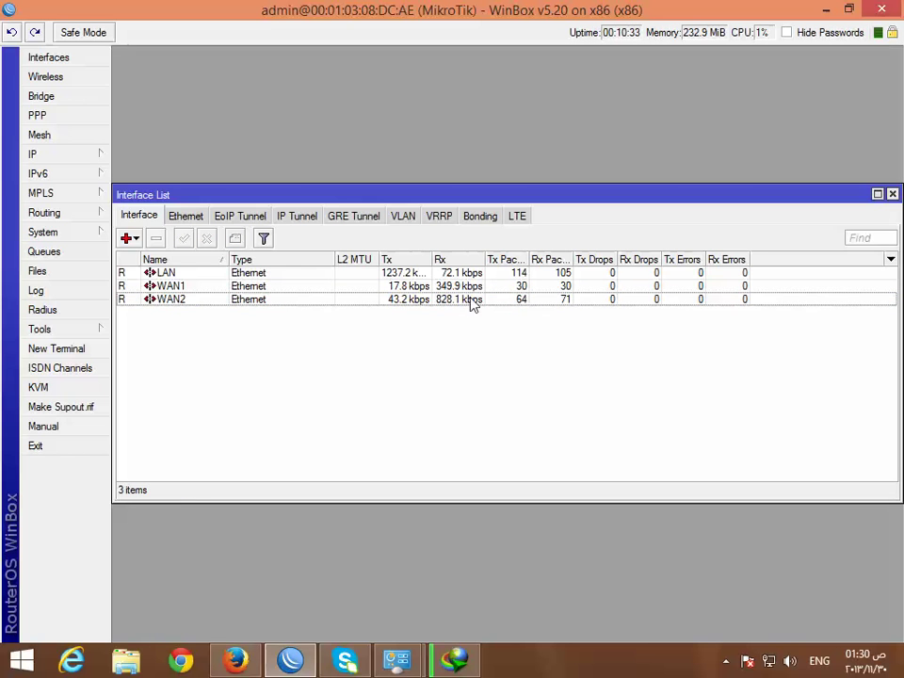
click(442, 301)
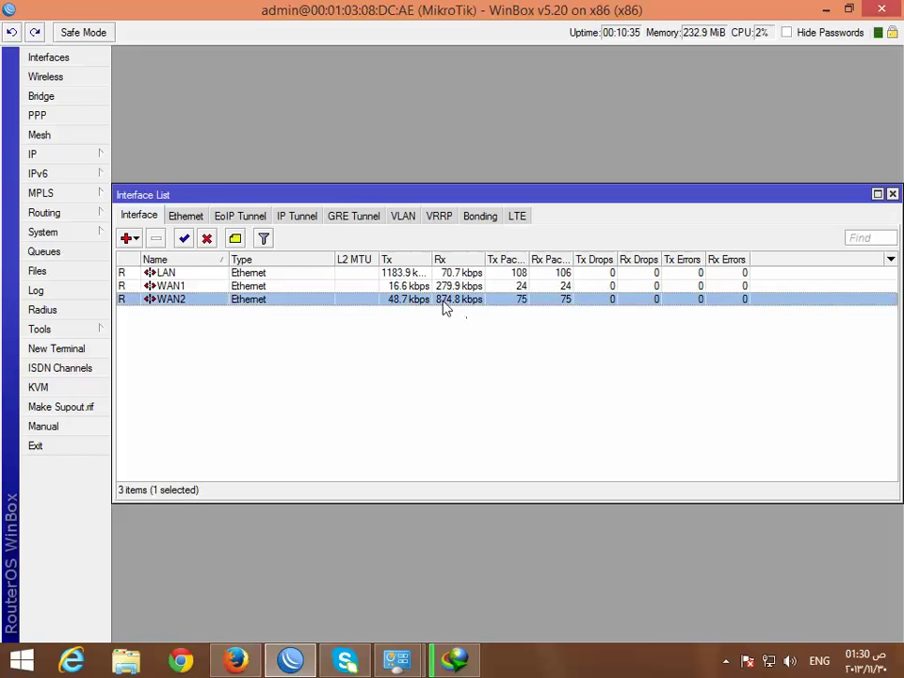
click(459, 287)
click(455, 300)
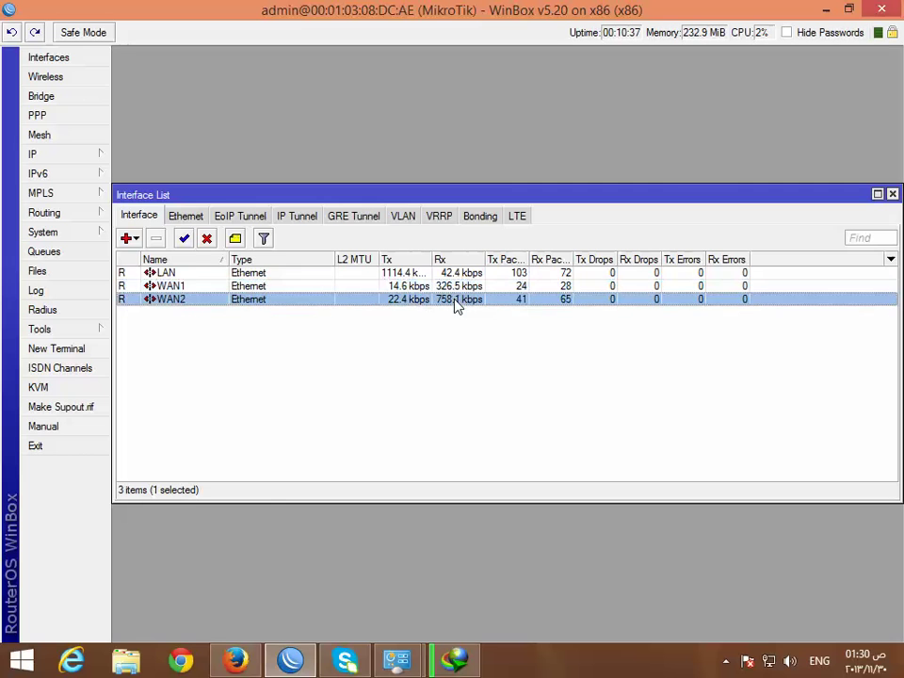
click(461, 287)
click(475, 442)
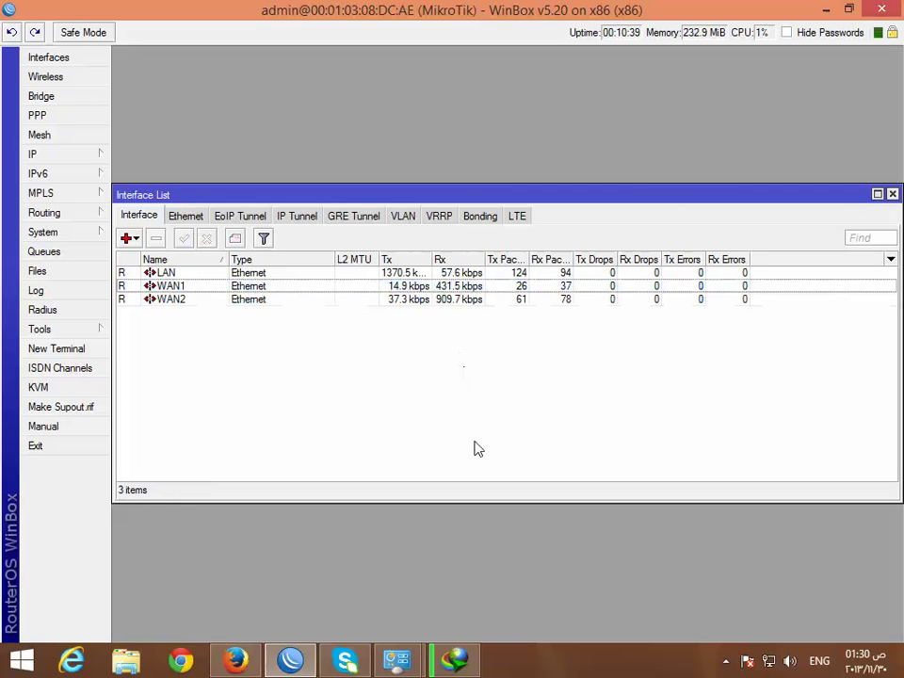
- Close the interface list and hotspot windows and exit WinBox
click(892, 194)
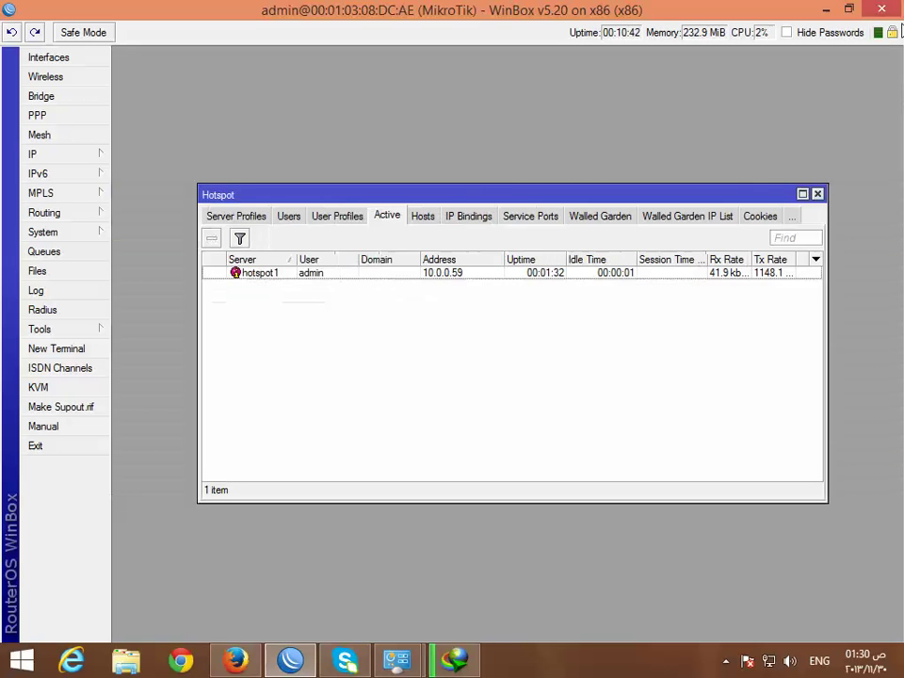
click(817, 193)
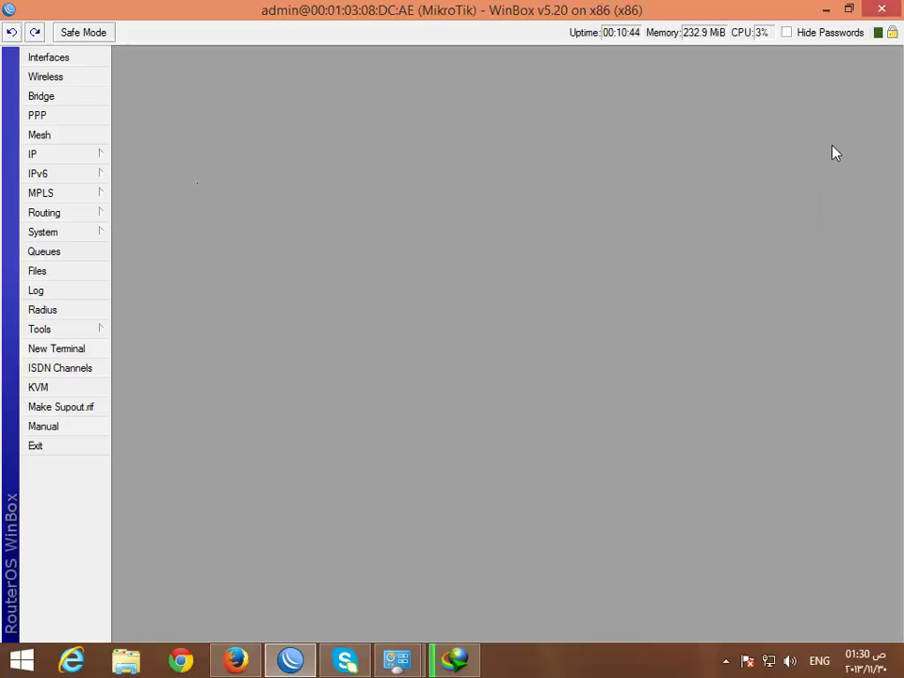
click(881, 9)
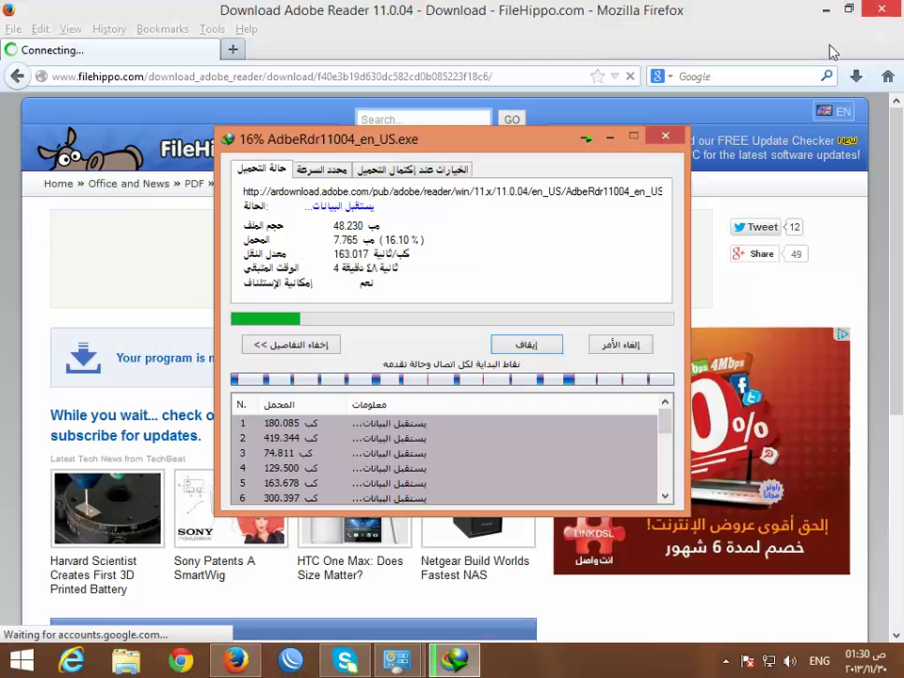
- Close the download progress window, Firefox, the Ethernet status dialog and the Network and Sharing Center
click(680, 139)
click(882, 9)
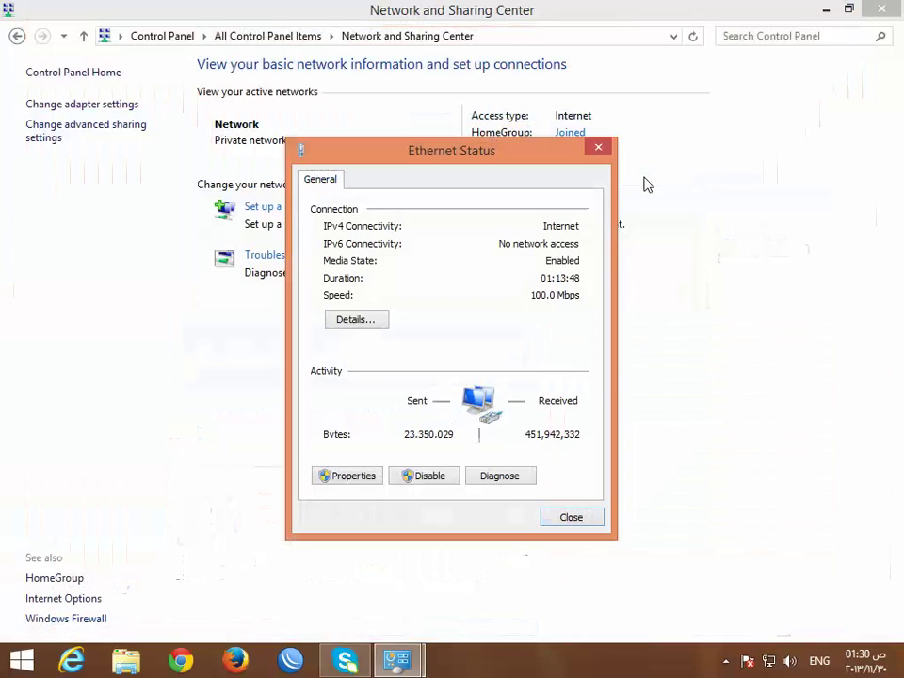
click(600, 153)
click(881, 9)
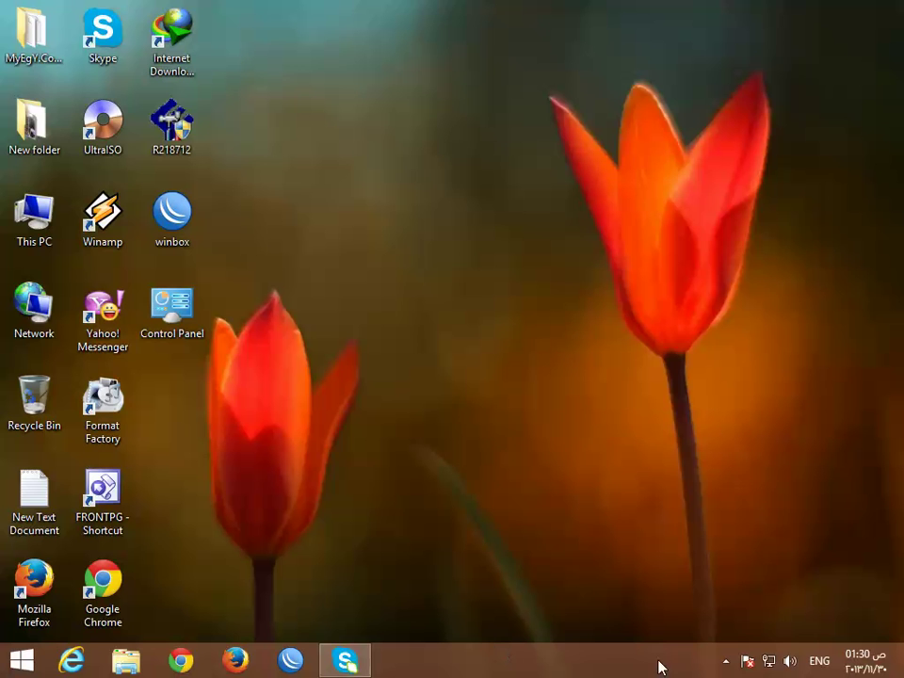
click(725, 662)
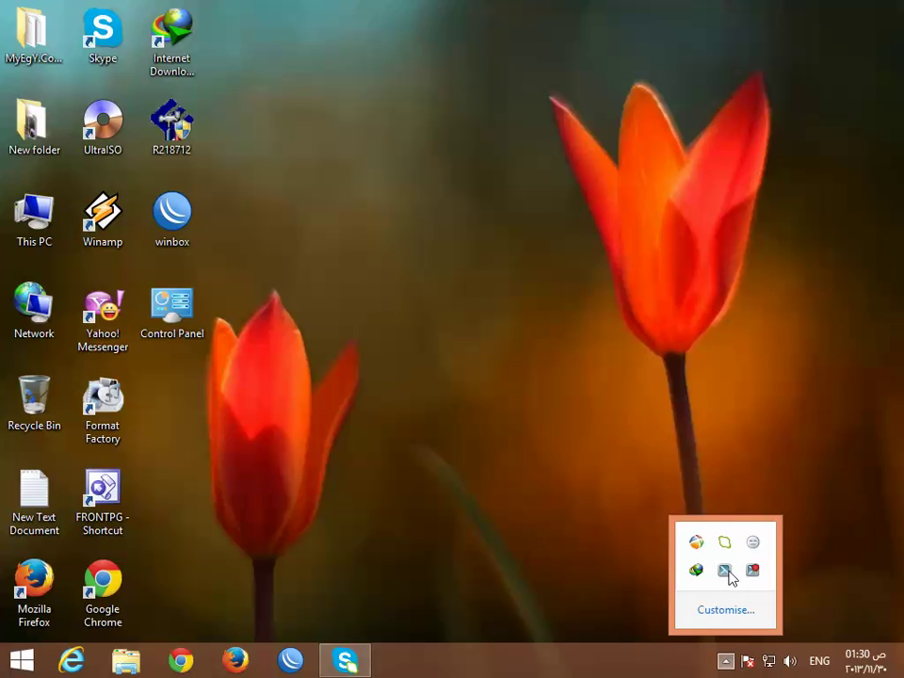